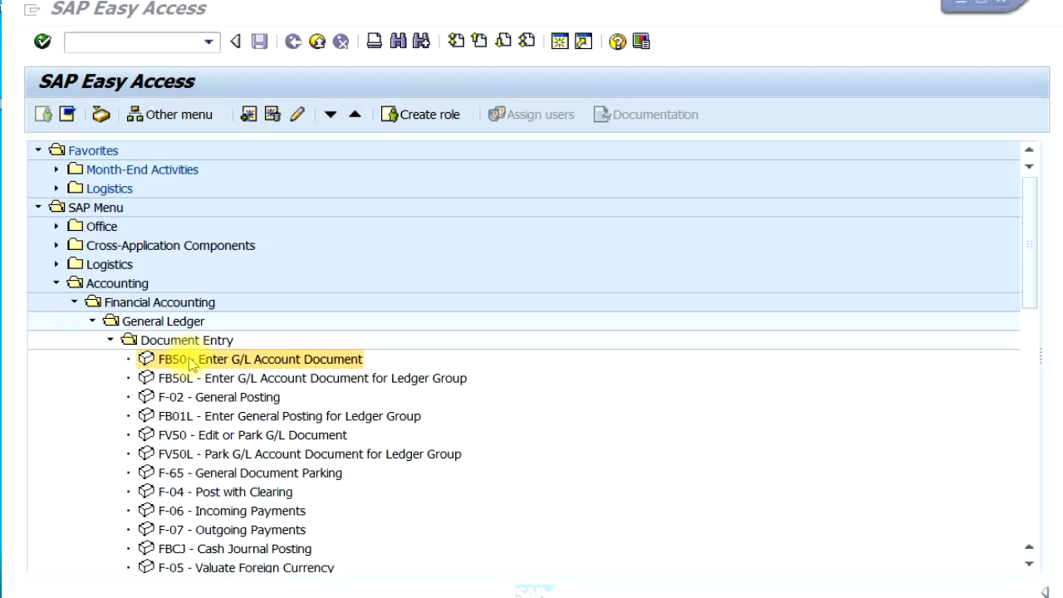
# Start an FB50 G/L account document dated 02.09.2015, with reference Salary and header text "Salary Exp for Aug"
pyautogui.doubleClick(190, 364)
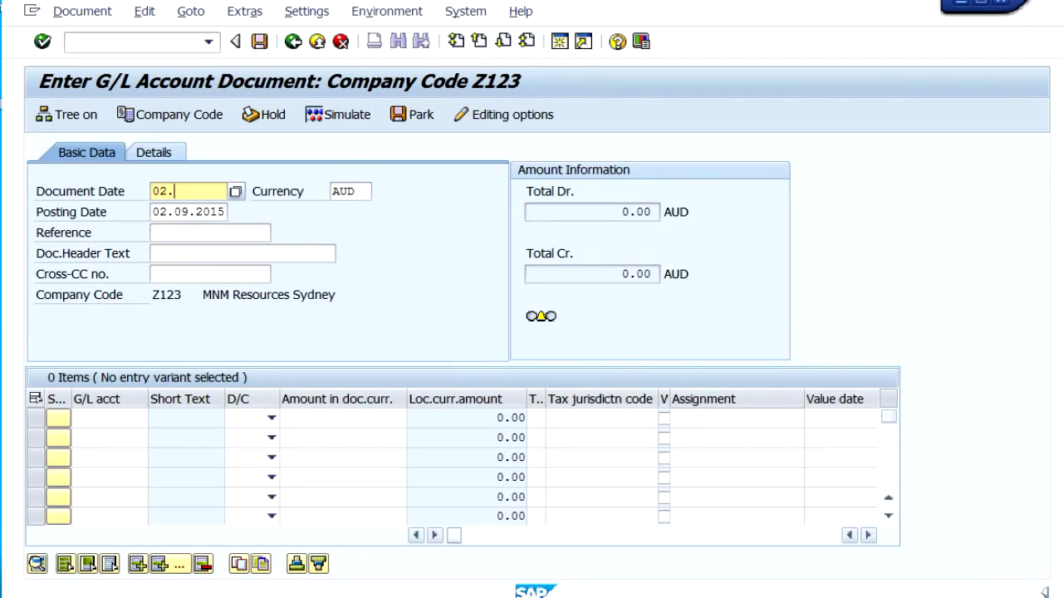
pyautogui.press('Tab')
pyautogui.press('Tab')
pyautogui.press('Tab')
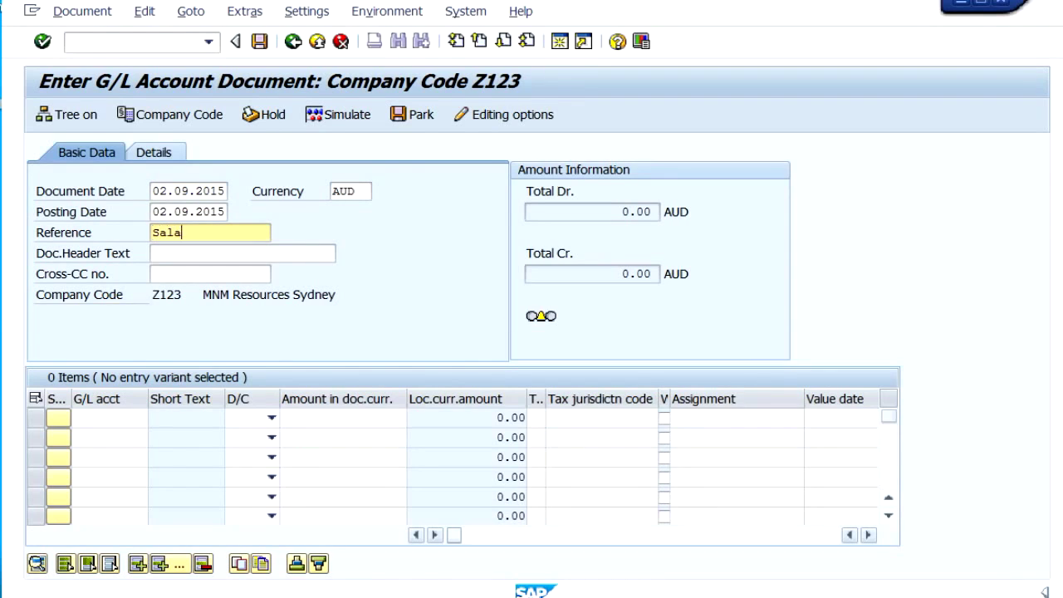
pyautogui.press('Tab')
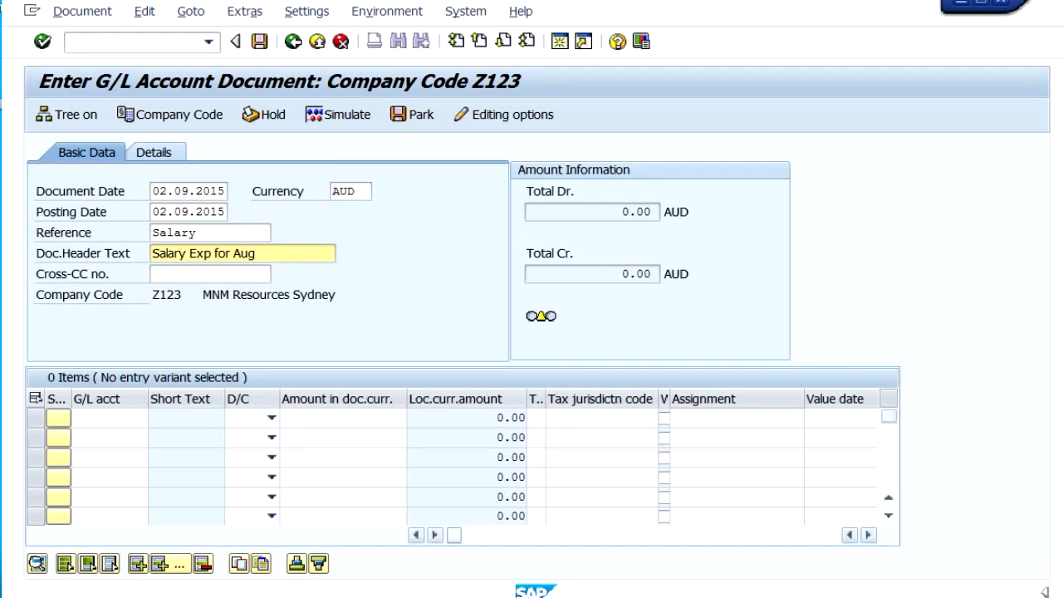
# Search the G/L accounts by long text "*salary*" and assign Salary Expense account 506000 to the first line item
pyautogui.click(138, 419)
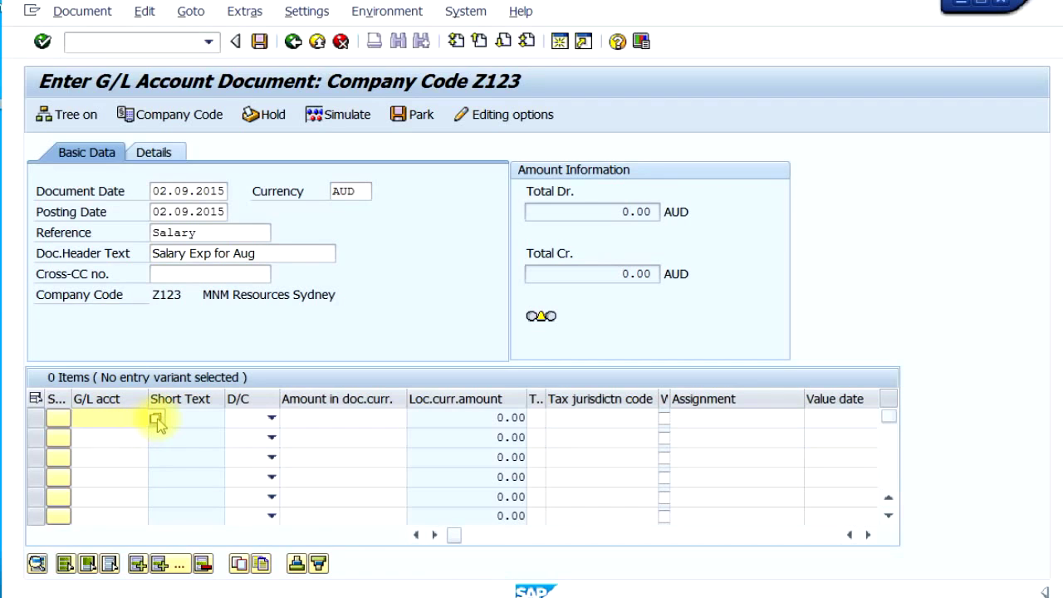
pyautogui.click(157, 421)
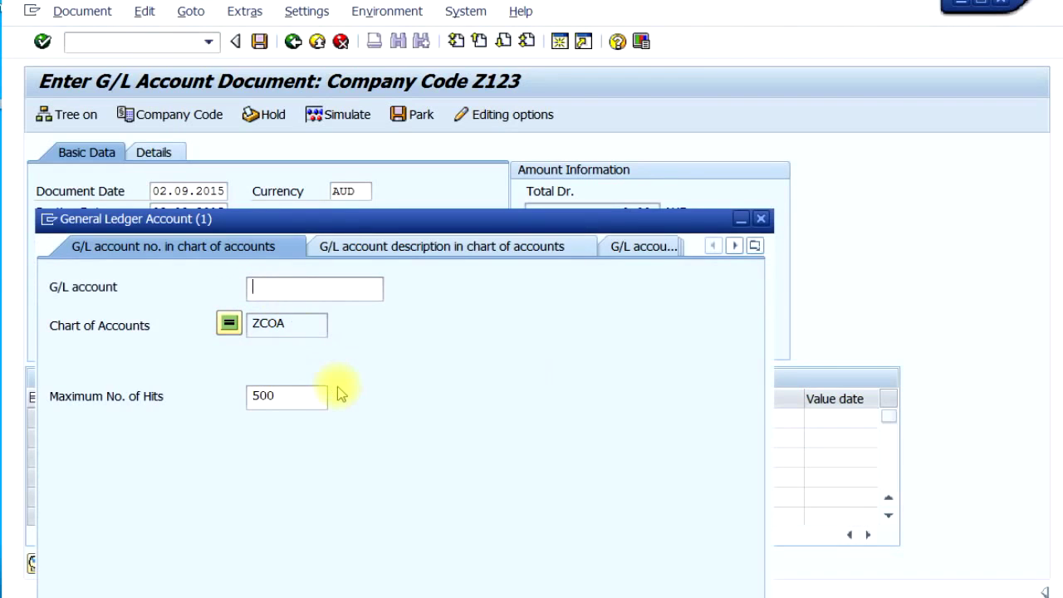
pyautogui.write('5*')
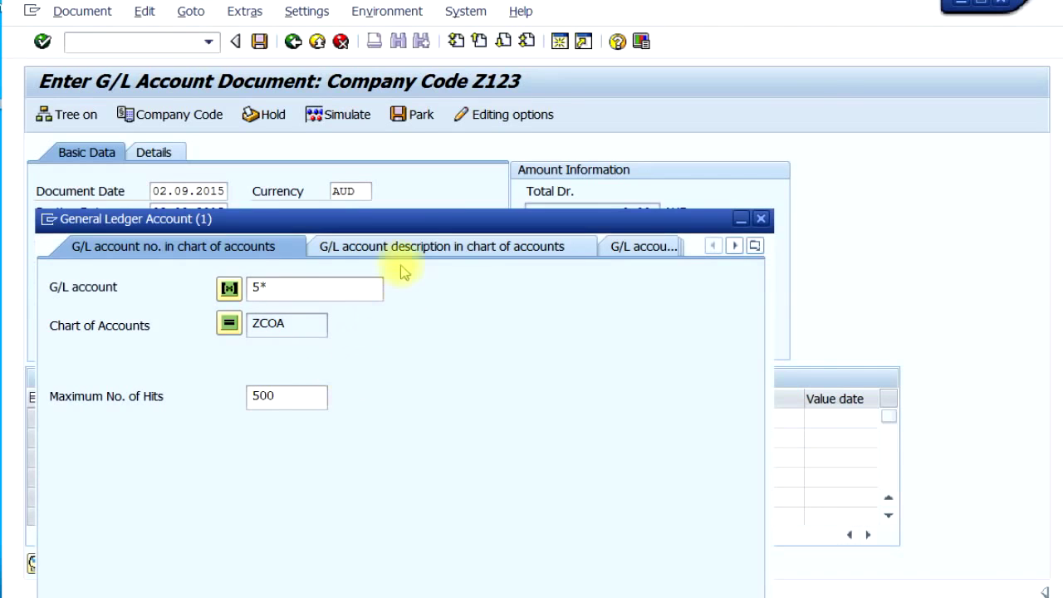
pyautogui.moveTo(439, 216); pyautogui.dragTo(484, 106)
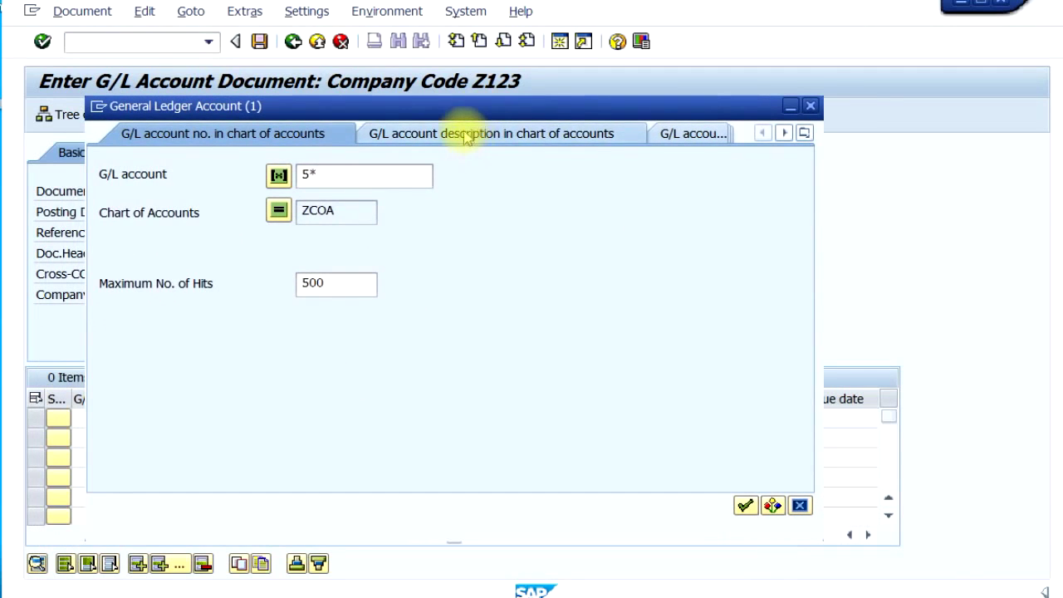
pyautogui.click(467, 136)
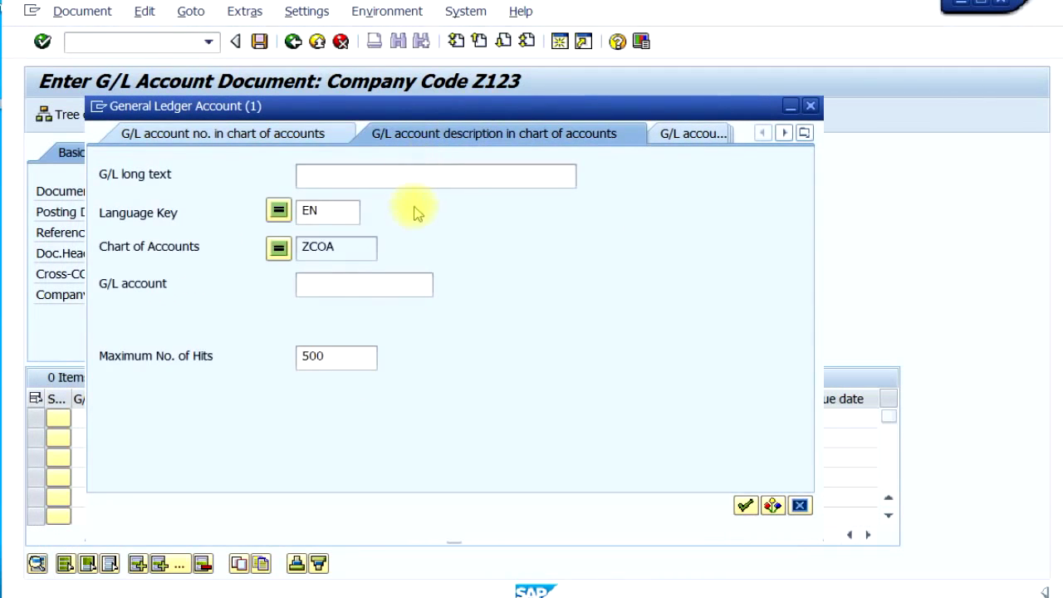
pyautogui.write('*salary*')
pyautogui.press('Return')
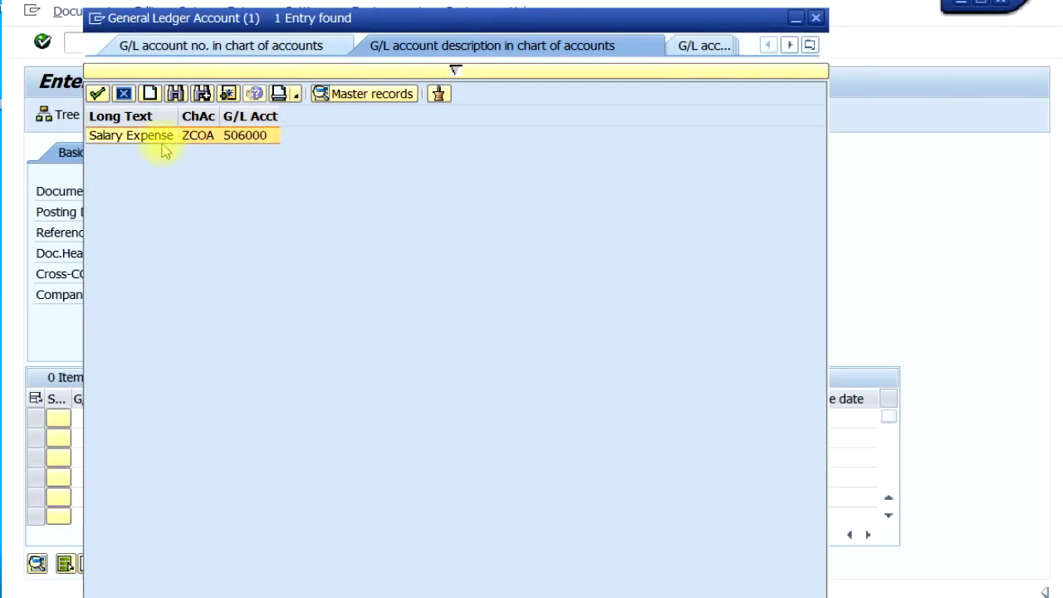
pyautogui.doubleClick(158, 137)
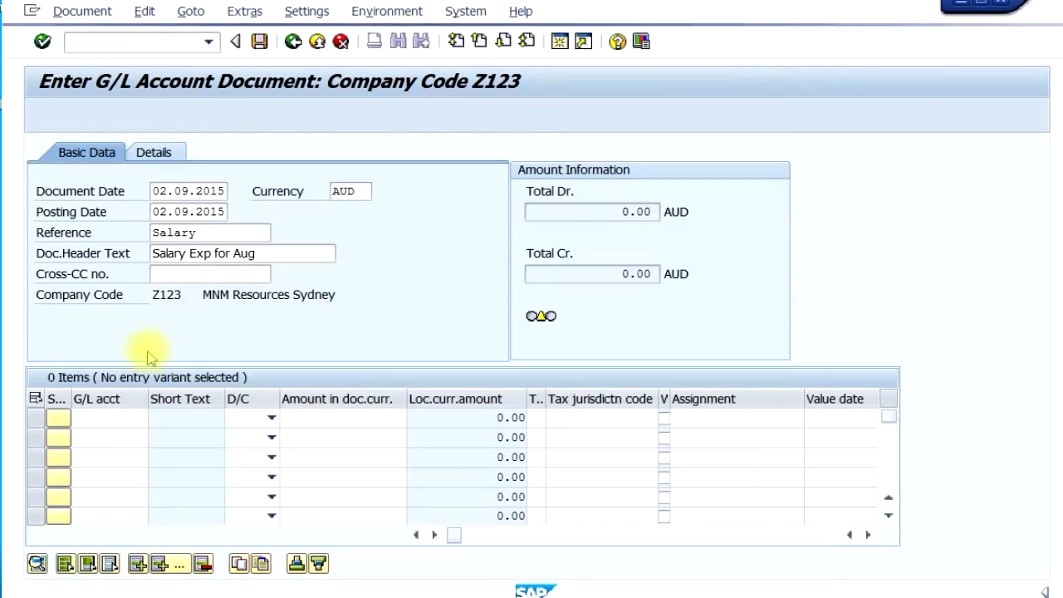
# Make the first line item a Debit with an amount of 20000
pyautogui.click(264, 419)
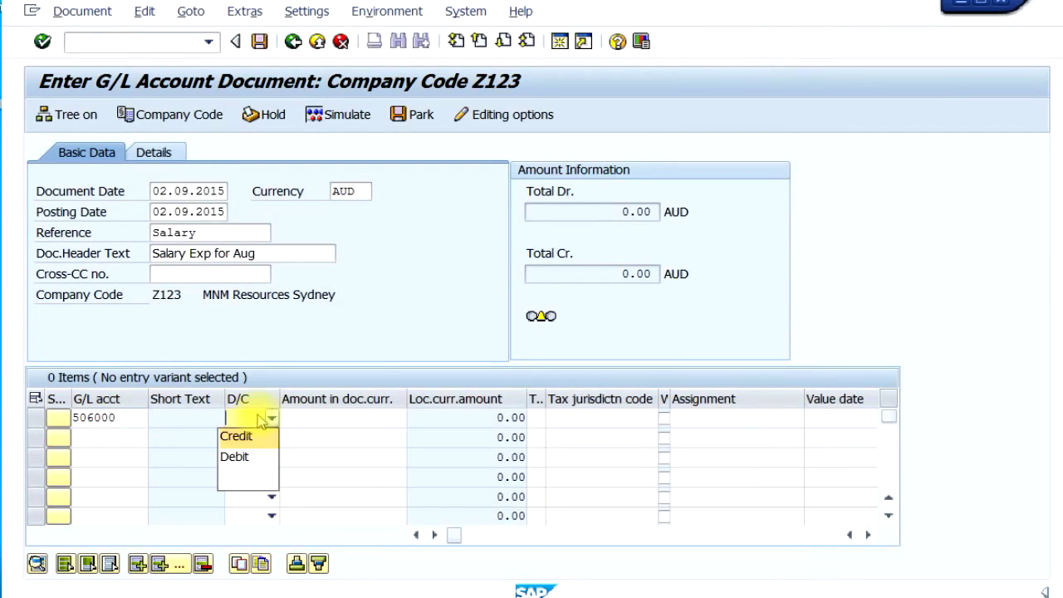
pyautogui.click(232, 457)
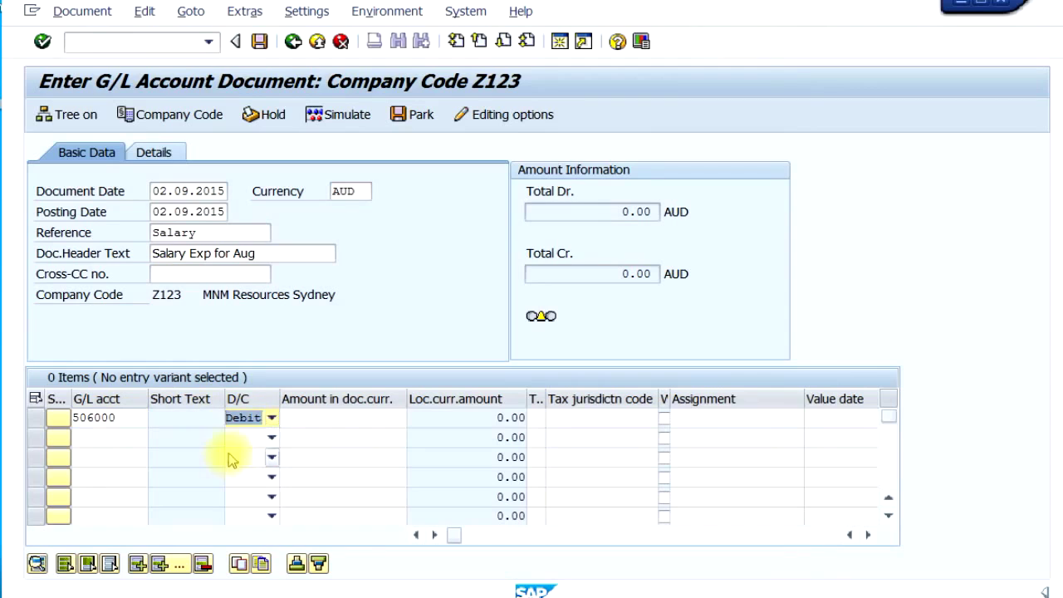
pyautogui.click(332, 417)
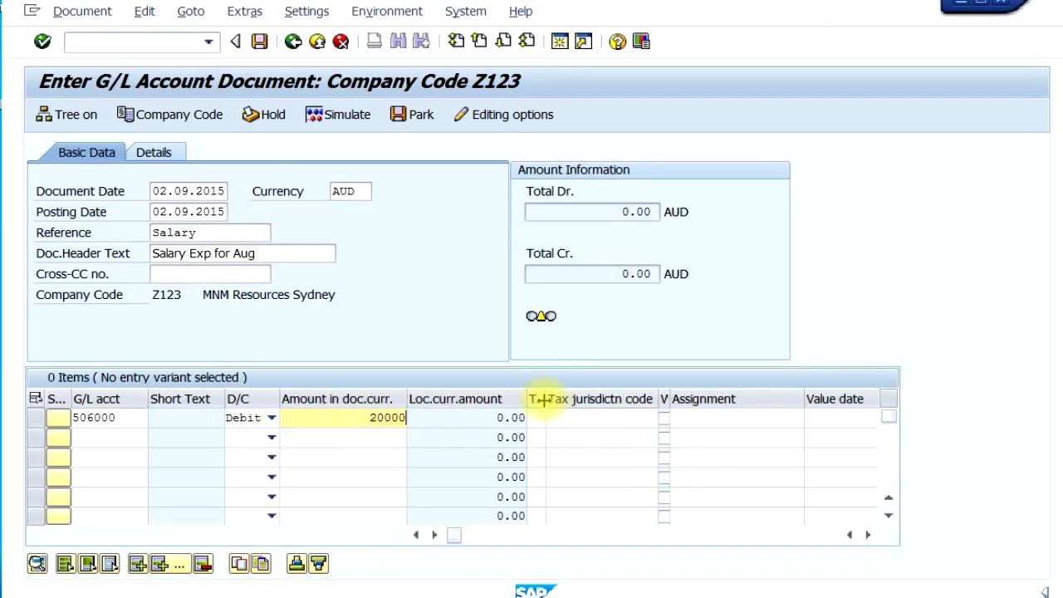
# Assign cost center 10101, Facilities Mgmt, to the first line item from the list of cost centers
pyautogui.click(869, 536)
pyautogui.click(870, 535)
pyautogui.click(869, 536)
pyautogui.click(870, 536)
pyautogui.click(870, 535)
pyautogui.click(870, 536)
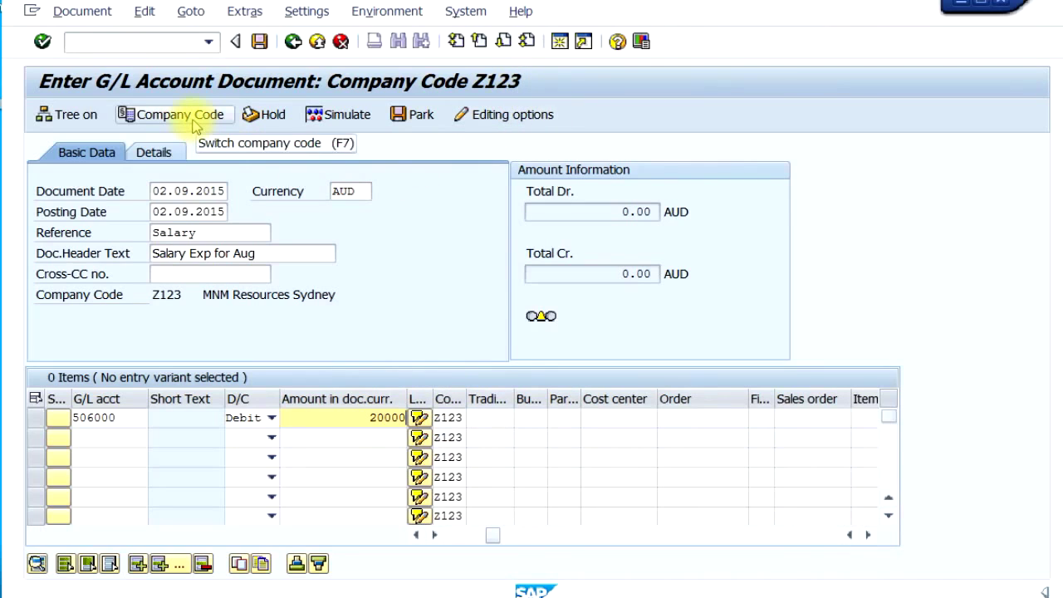
pyautogui.click(617, 417)
pyautogui.click(666, 417)
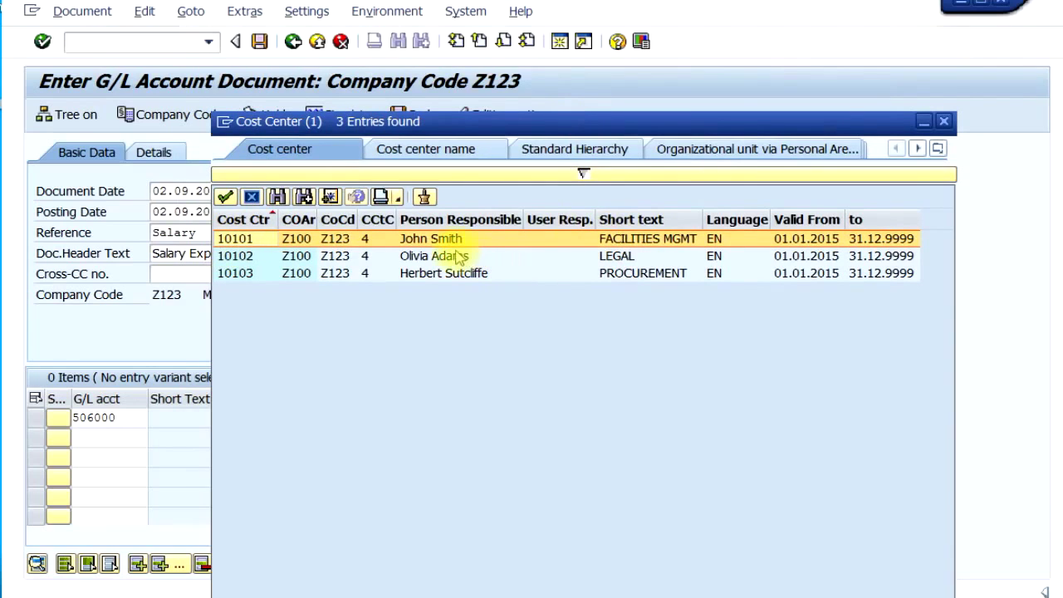
pyautogui.doubleClick(241, 239)
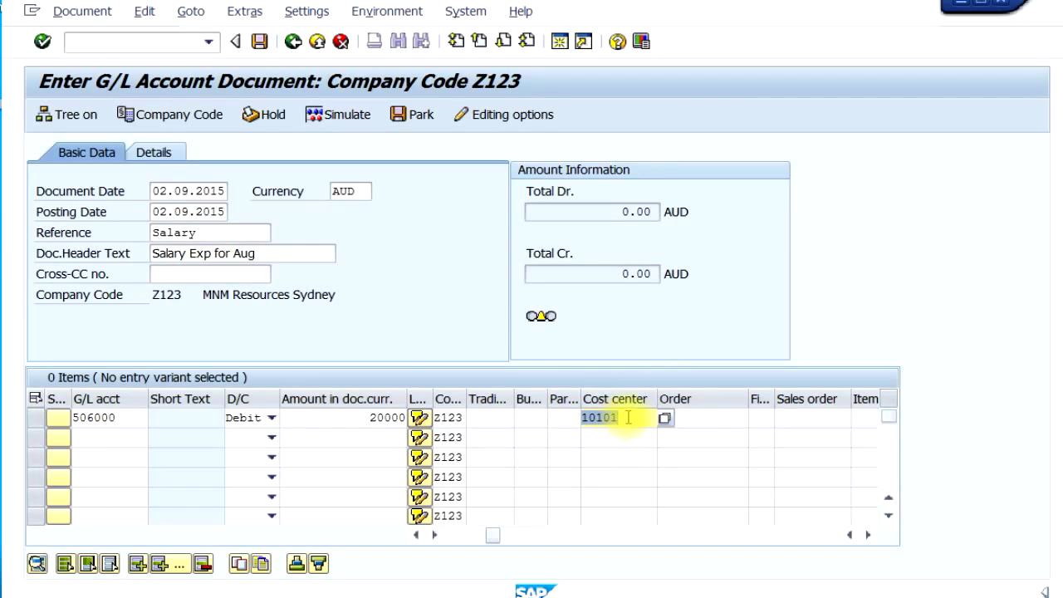
# Copy G/L account 506000 into the second line item and make it a Debit of 15000
pyautogui.doubleClick(83, 416)
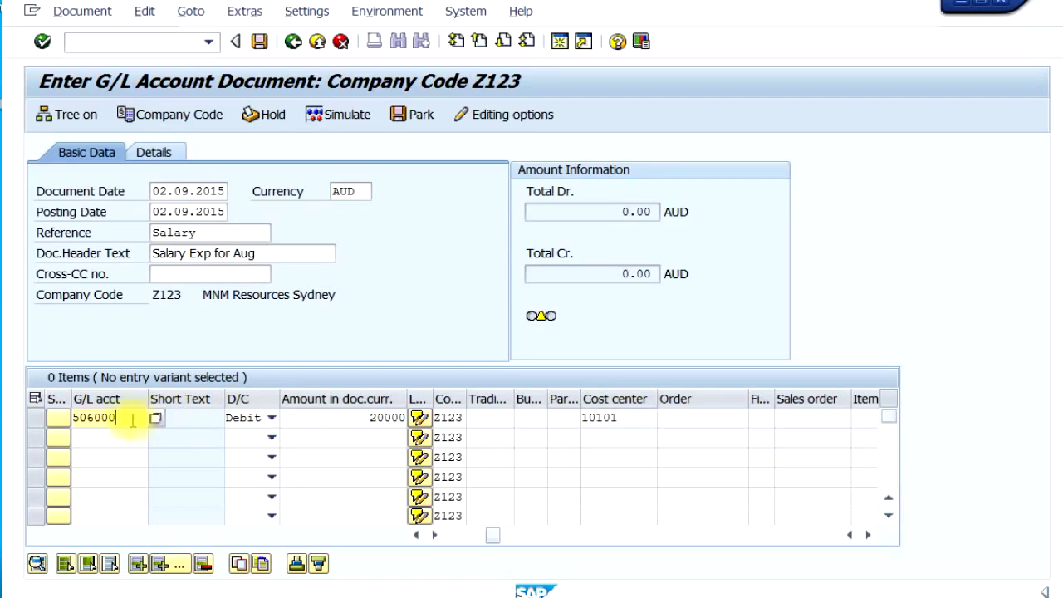
pyautogui.hotkey('ctrl', 'c')
pyautogui.click(135, 438)
pyautogui.hotkey('ctrl', 'v')
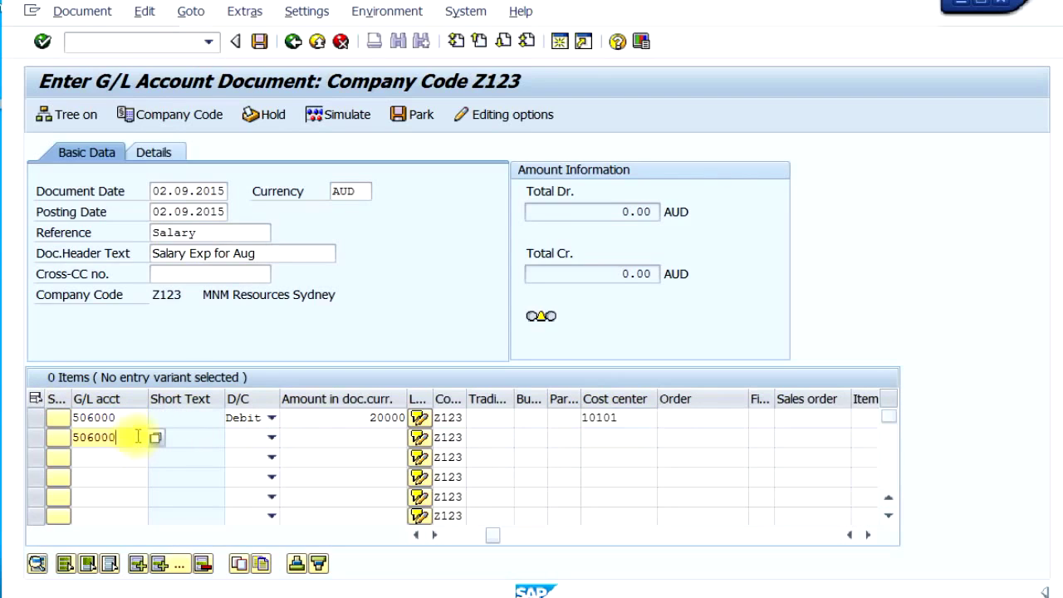
pyautogui.click(270, 439)
pyautogui.click(248, 480)
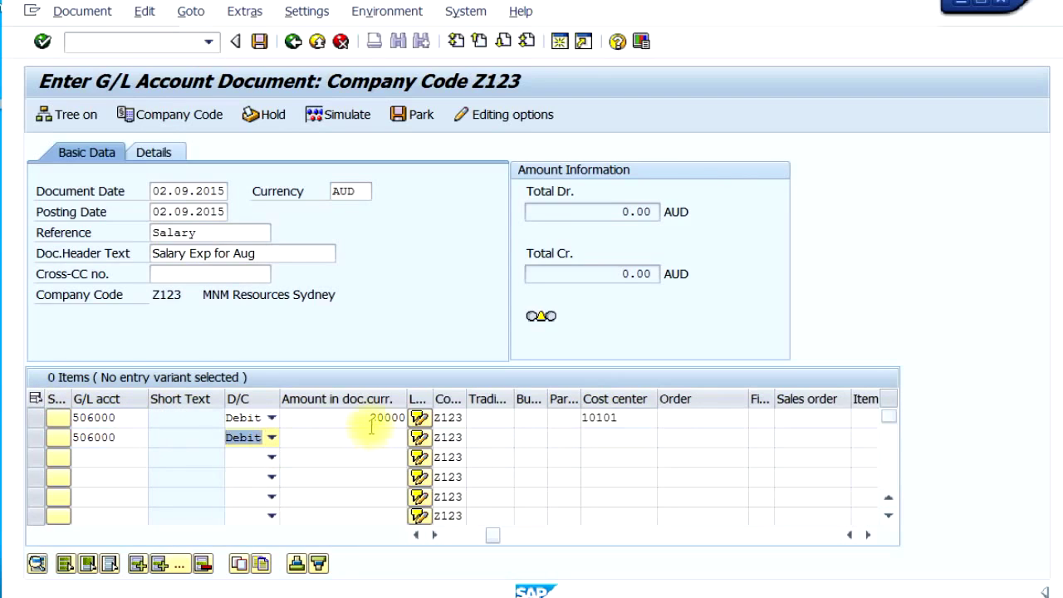
pyautogui.click(378, 444)
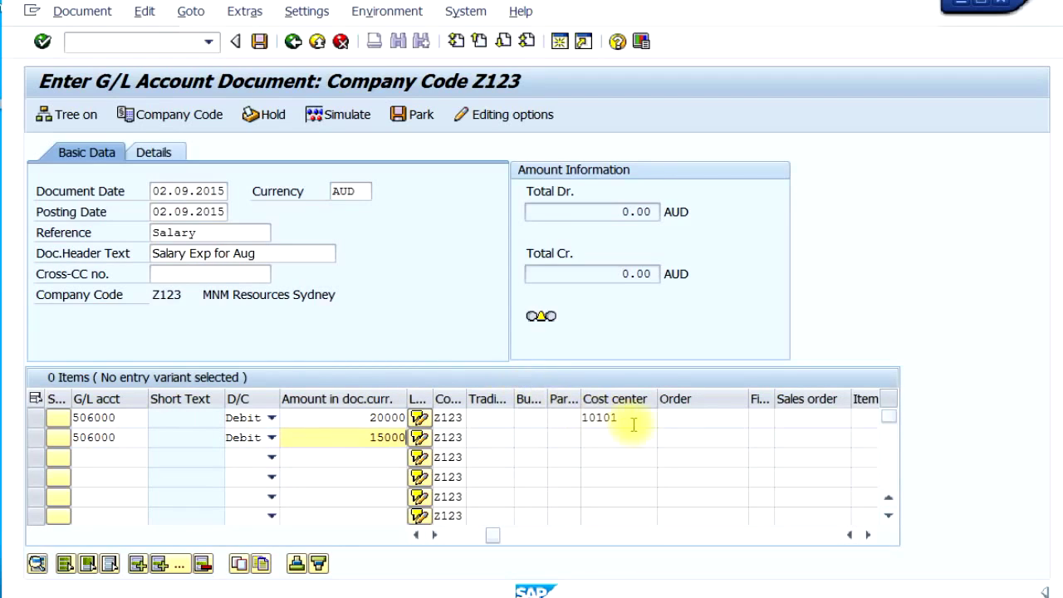
# Copy the first line's cost center into the second line item and change it to 10102
pyautogui.moveTo(631, 419); pyautogui.dragTo(563, 419)
pyautogui.click(611, 440)
pyautogui.hotkey('ctrl', 'v')
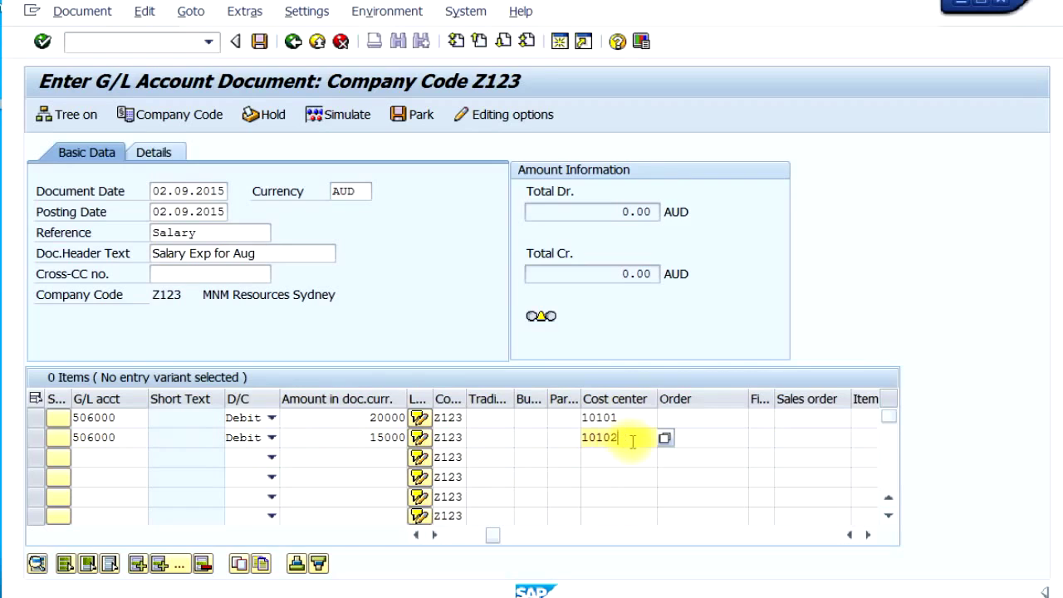
# Start the third line item with the second line's cost center copied in, an amount of 30000 and Debit
pyautogui.moveTo(623, 439); pyautogui.dragTo(578, 441)
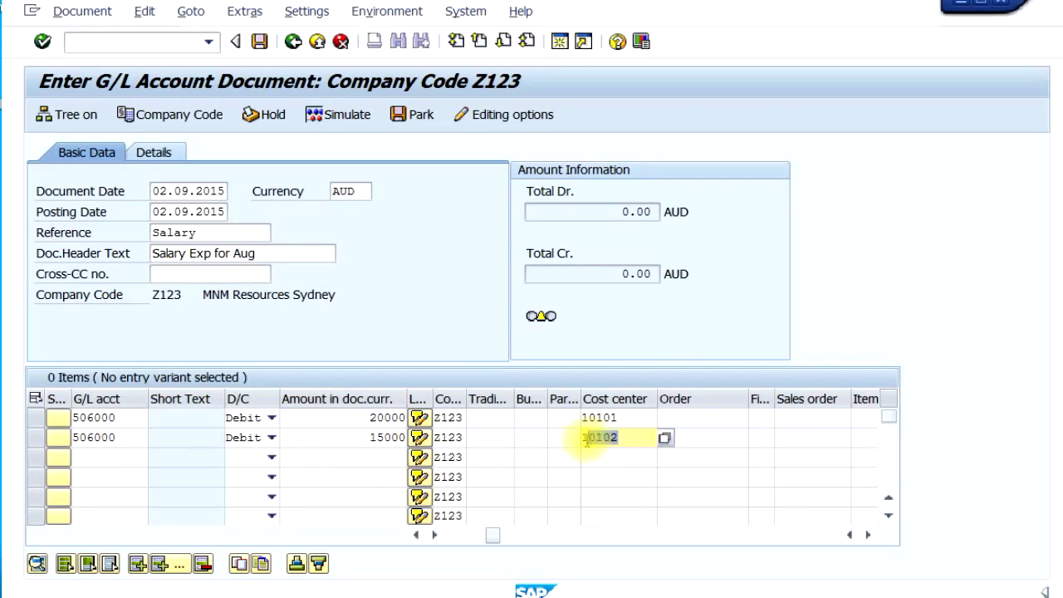
pyautogui.hotkey('ctrl', 'c')
pyautogui.click(617, 456)
pyautogui.hotkey('ctrl', 'v')
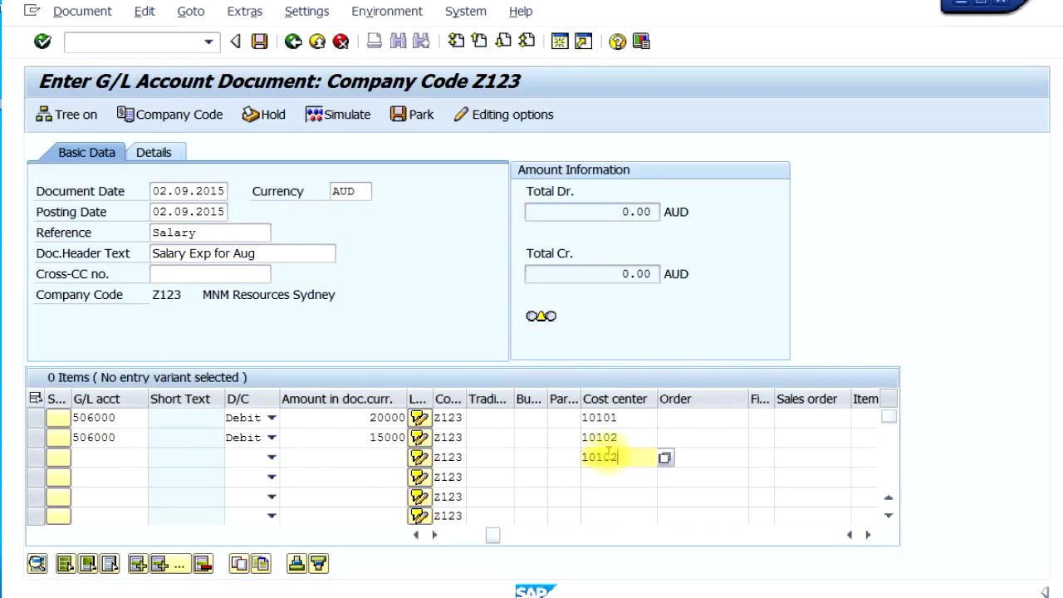
pyautogui.click(369, 460)
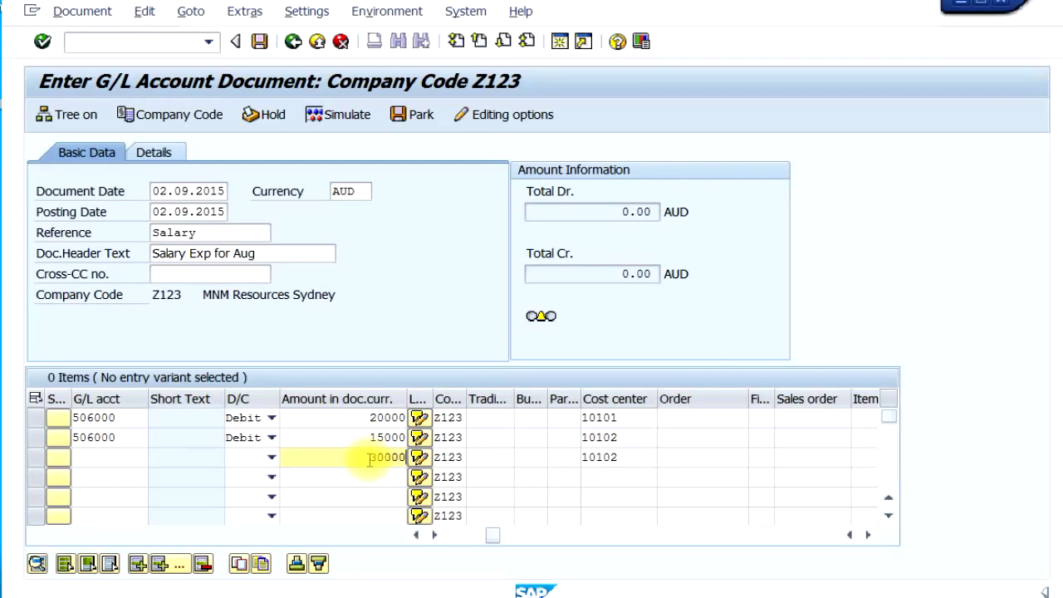
pyautogui.write('30000')
pyautogui.click(272, 456)
pyautogui.click(241, 493)
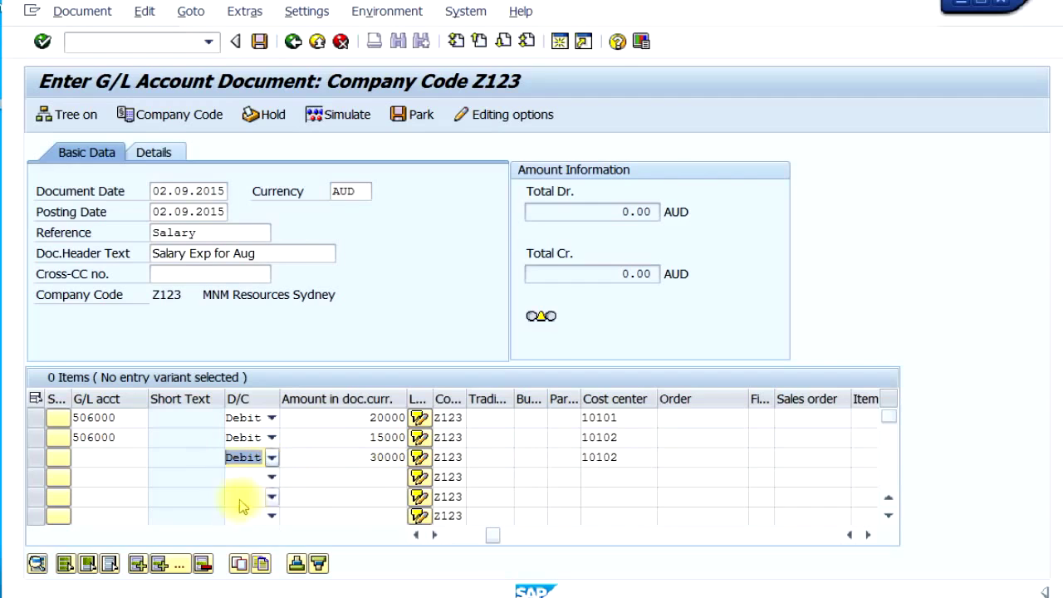
# Copy G/L account 506000 into the third line item, change its cost center to 10103, and validate the entries
pyautogui.click(119, 459)
pyautogui.moveTo(122, 439); pyautogui.dragTo(63, 452)
pyautogui.hotkey('ctrl', 'c')
pyautogui.click(94, 459)
pyautogui.hotkey('ctrl', 'v')
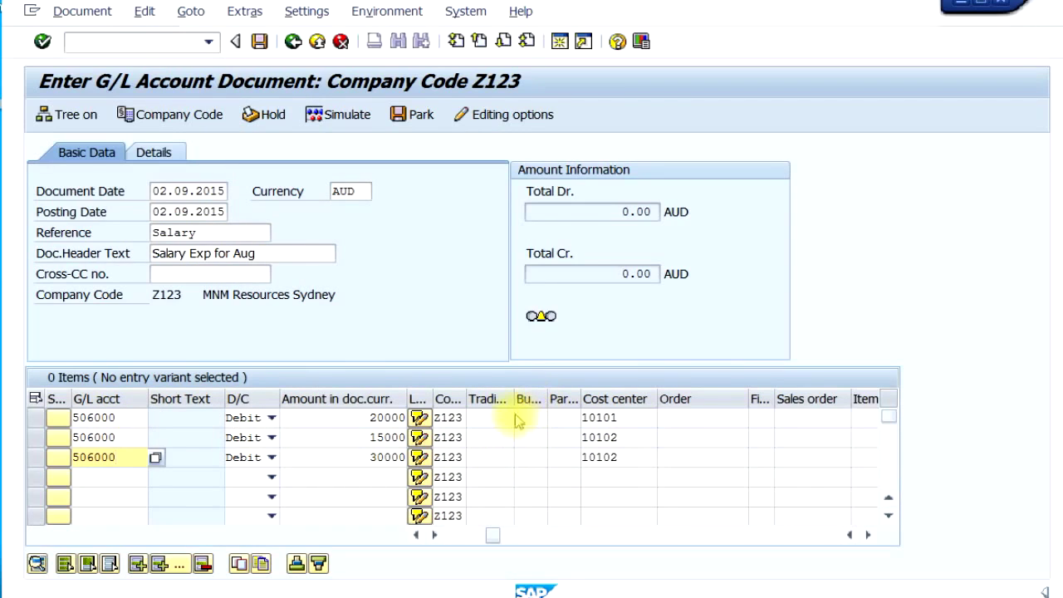
pyautogui.click(633, 462)
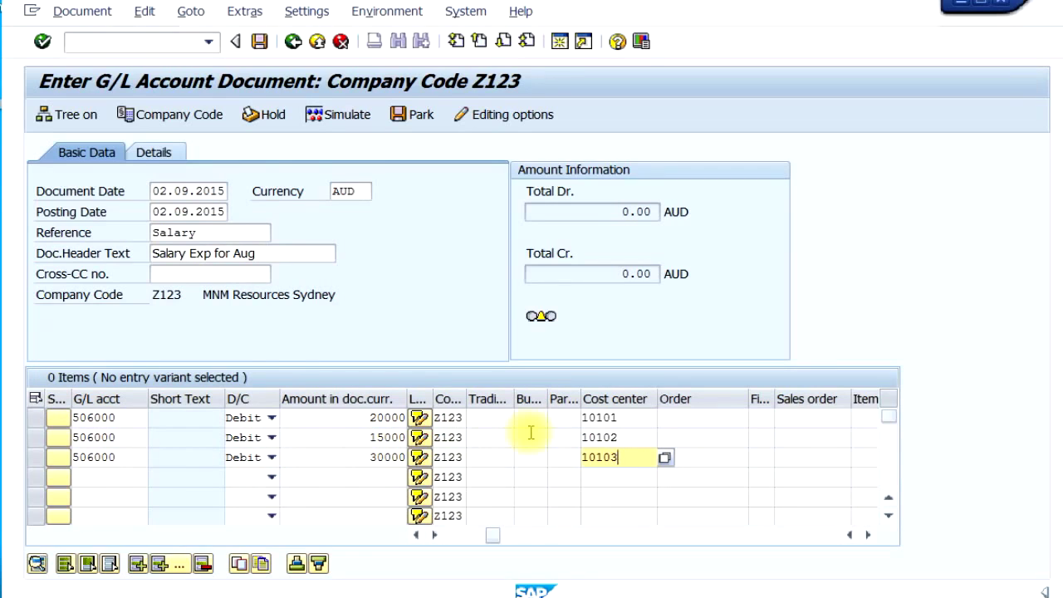
pyautogui.press('Return')
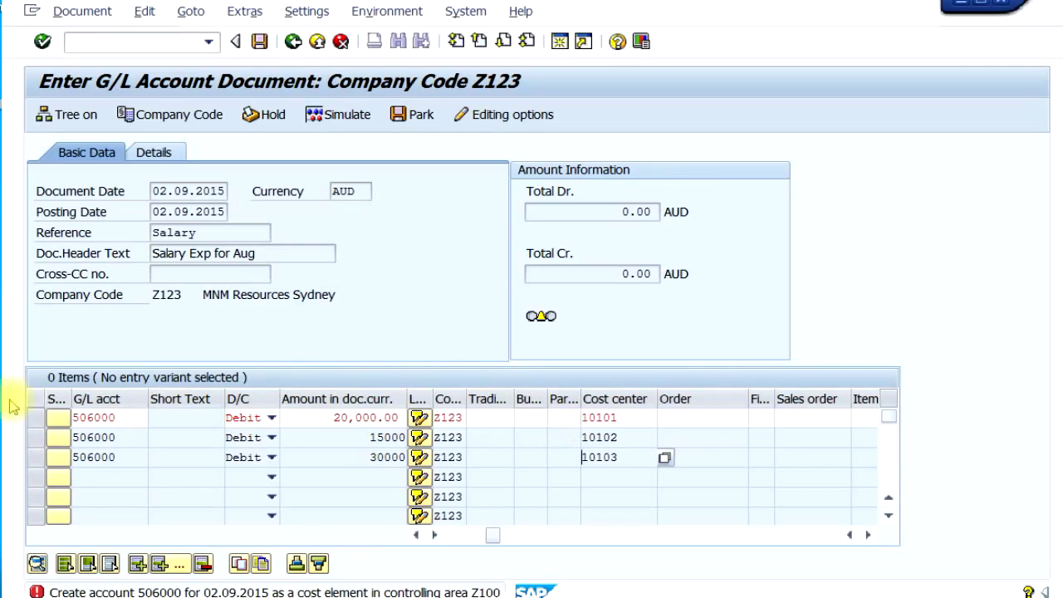
# Start transaction KA01 in a new session and begin creating cost element 506000
pyautogui.moveTo(120, 418); pyautogui.dragTo(57, 422)
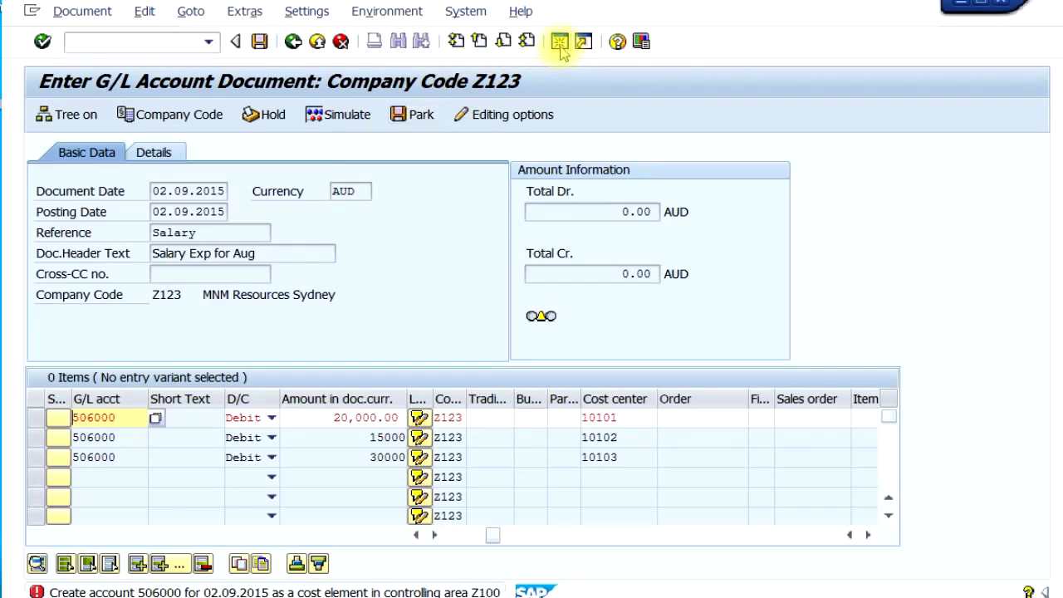
pyautogui.click(561, 46)
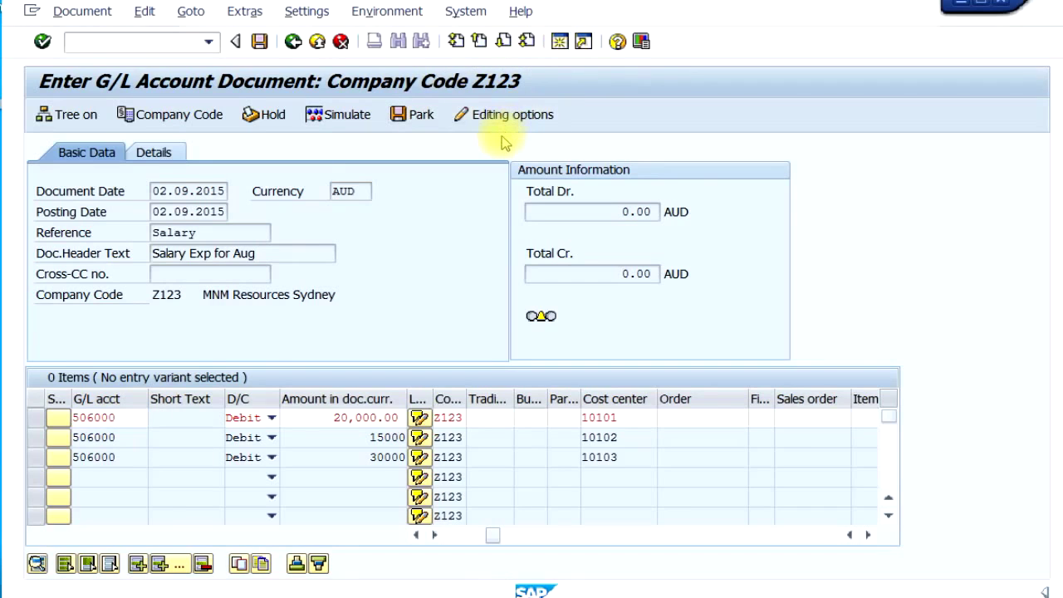
pyautogui.write('KA01')
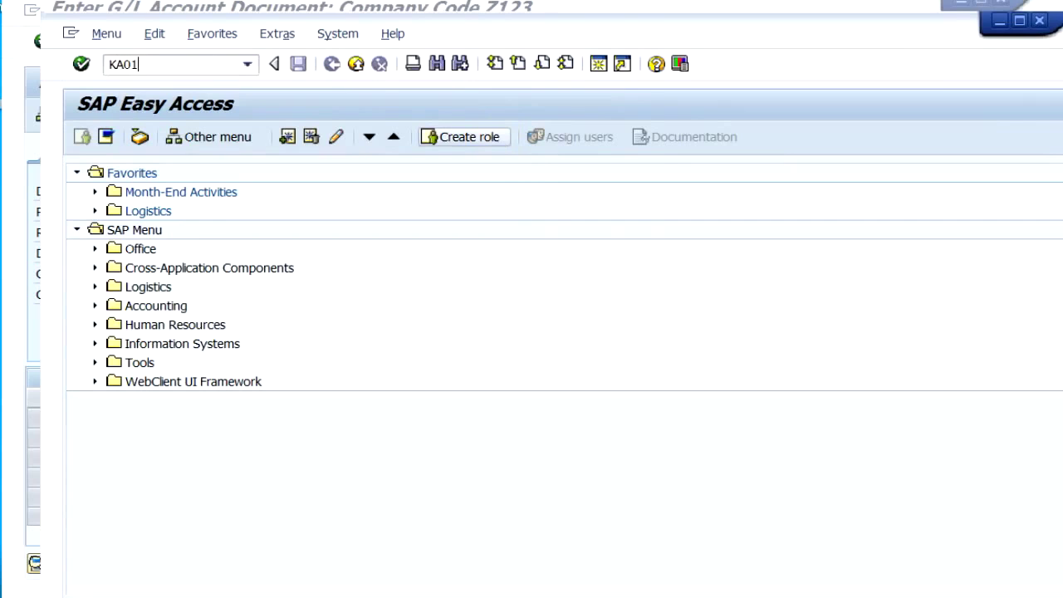
pyautogui.press('Return')
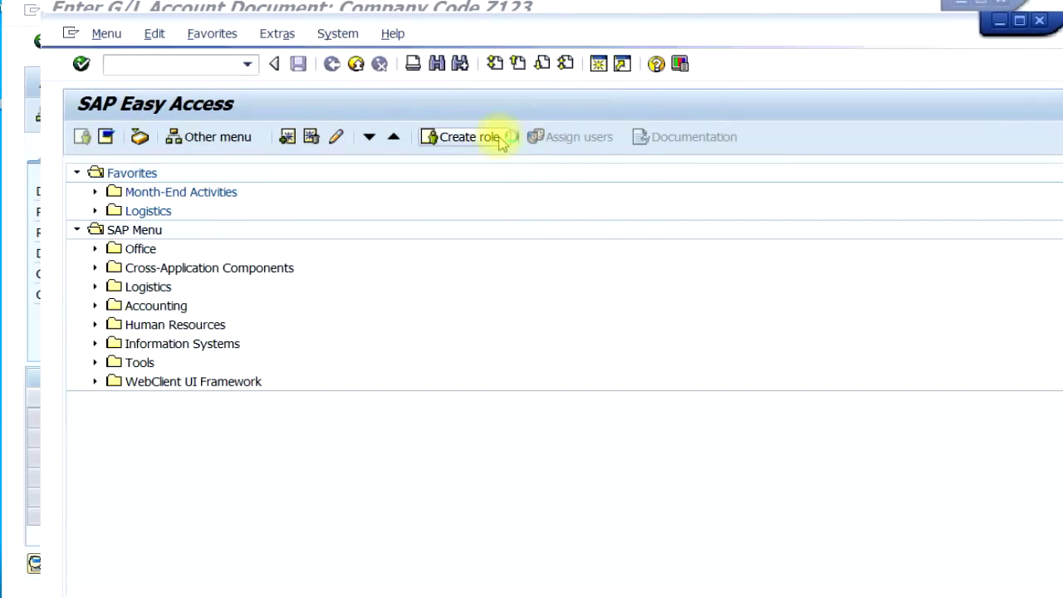
pyautogui.write('506000')
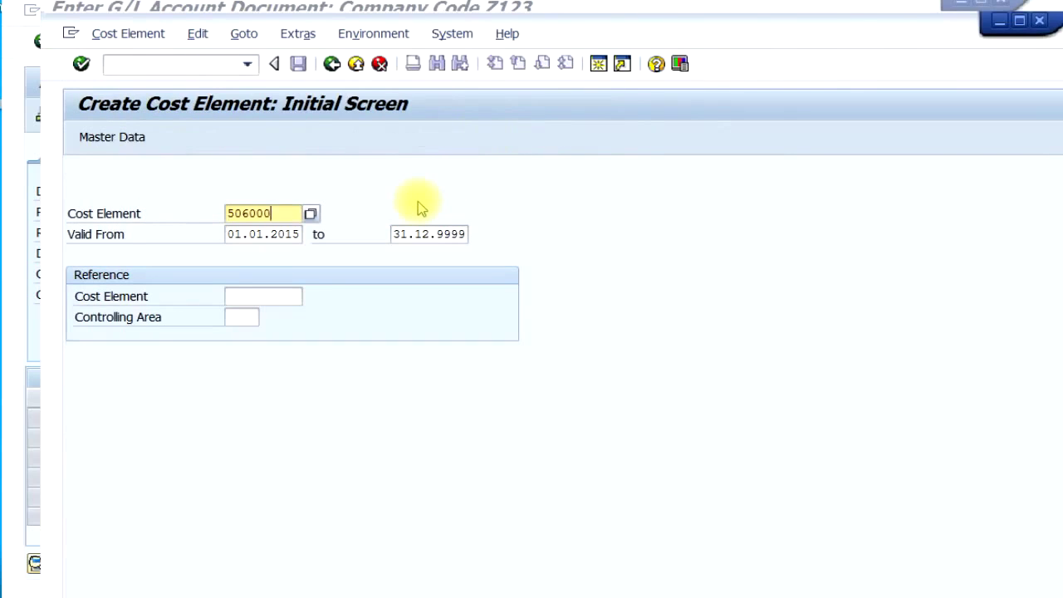
pyautogui.press('Return')
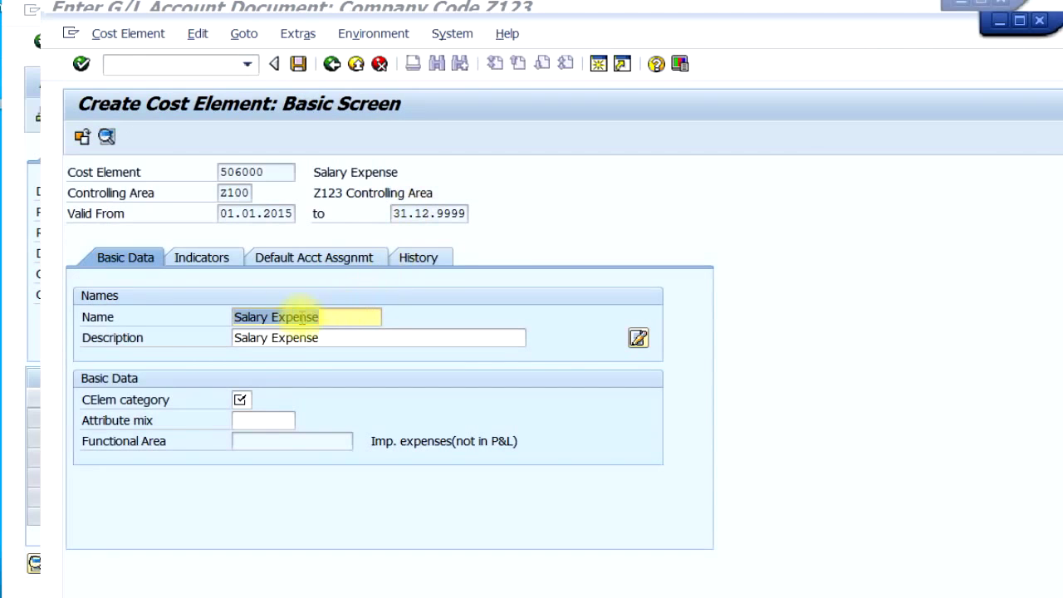
# Assign cost element category 1 to Salary Expense and save the cost element
pyautogui.click(239, 399)
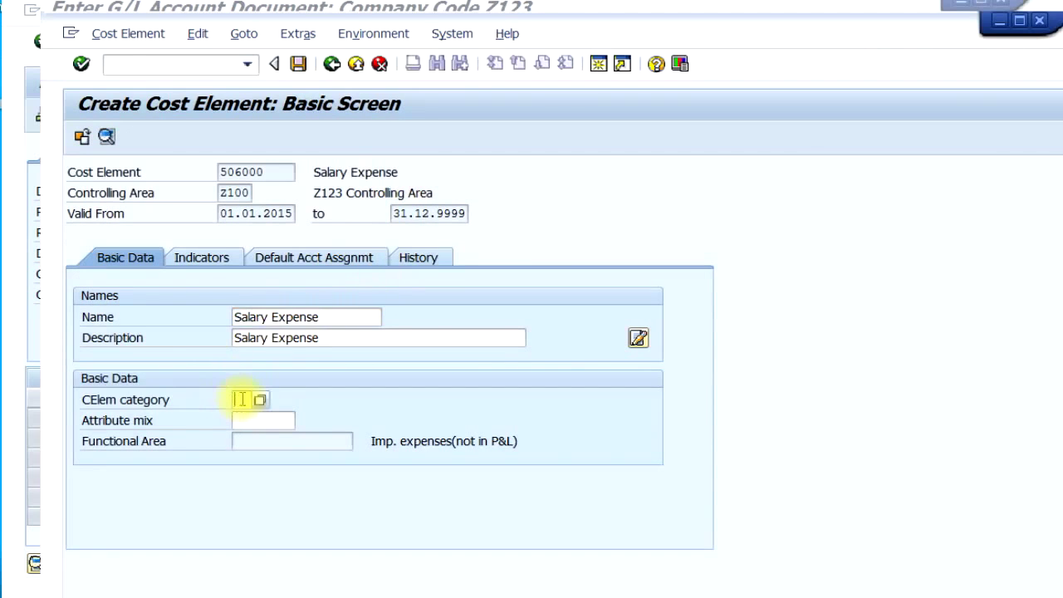
pyautogui.write('1')
pyautogui.press('Return')
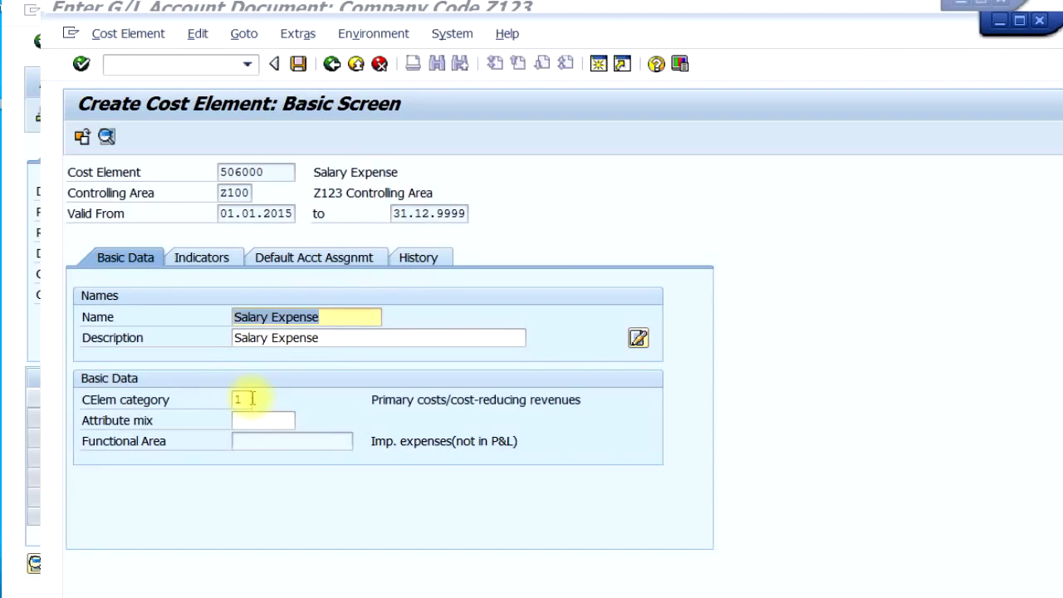
pyautogui.click(298, 65)
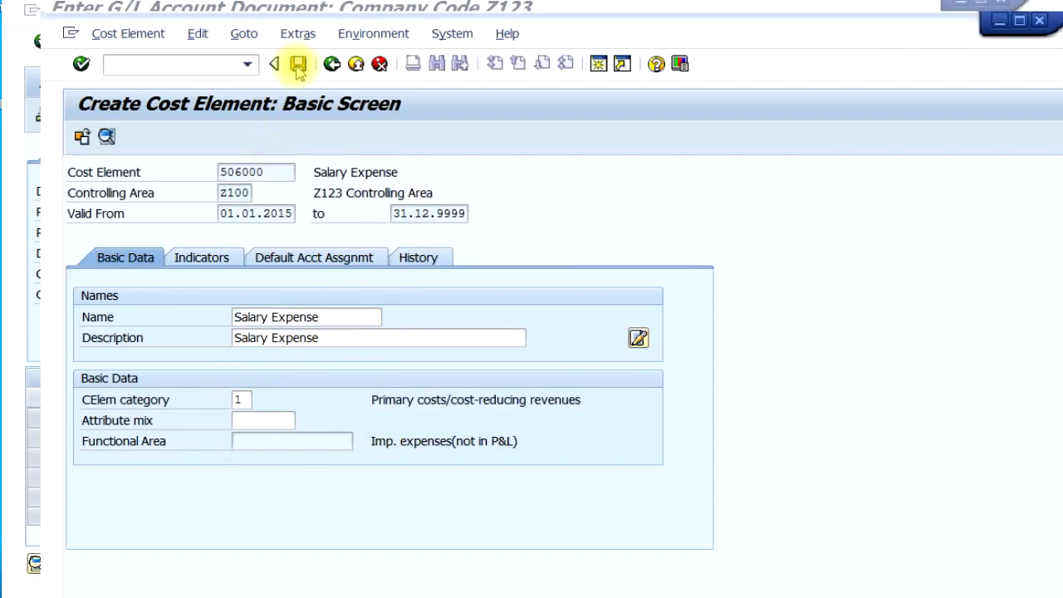
# Revalidate the entries in the open G/L document, and exit it with its data discarded
pyautogui.click(601, 6)
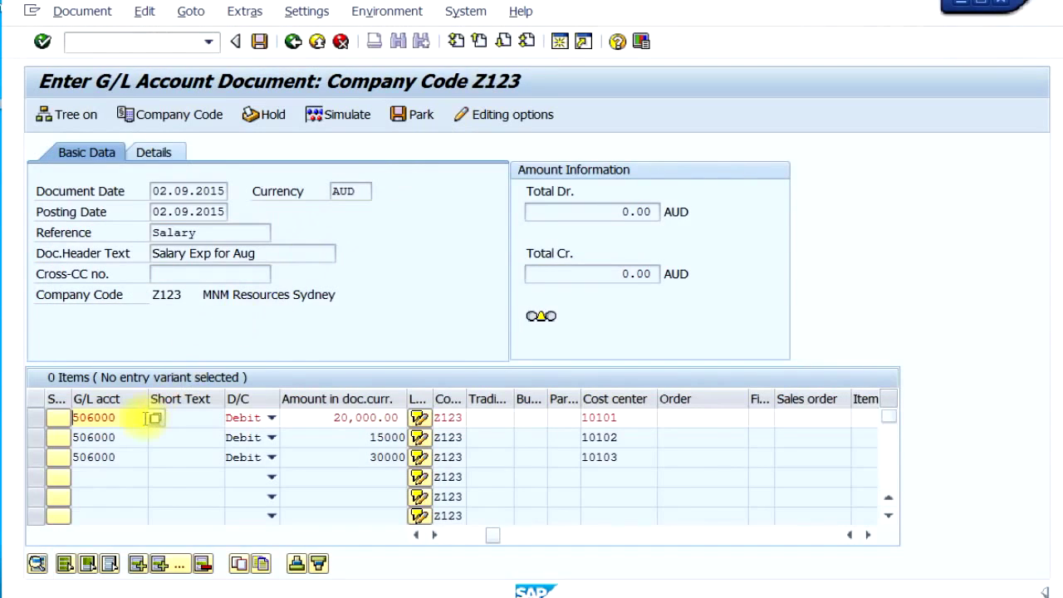
pyautogui.press('Return')
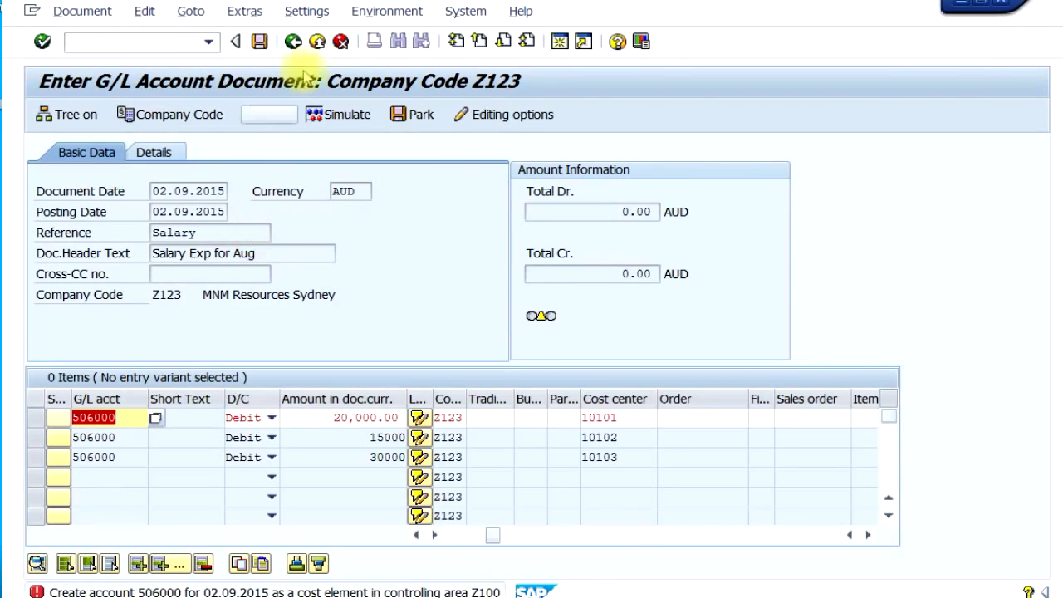
pyautogui.click(344, 47)
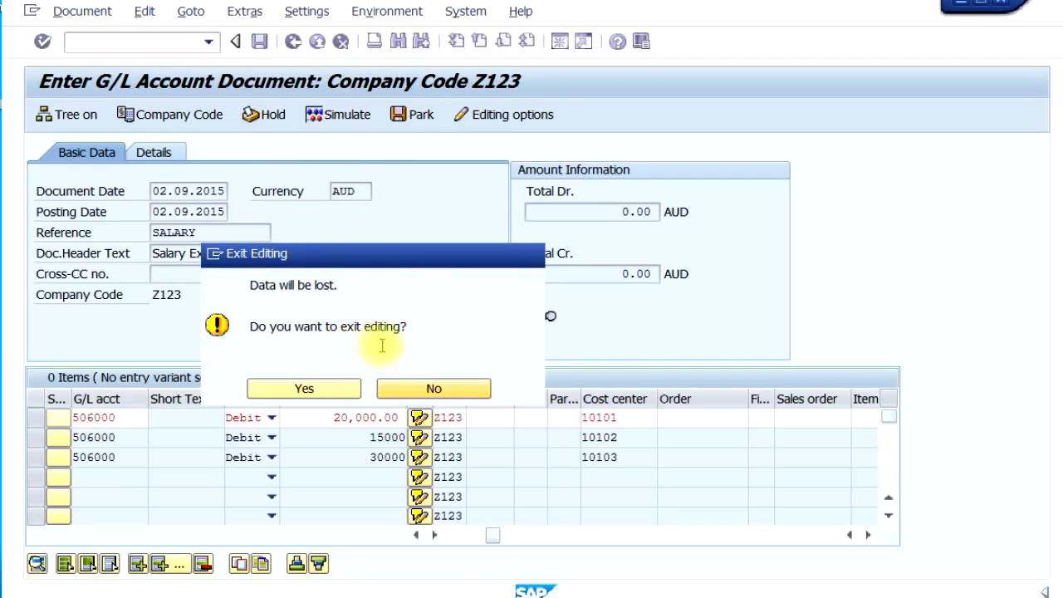
pyautogui.click(323, 389)
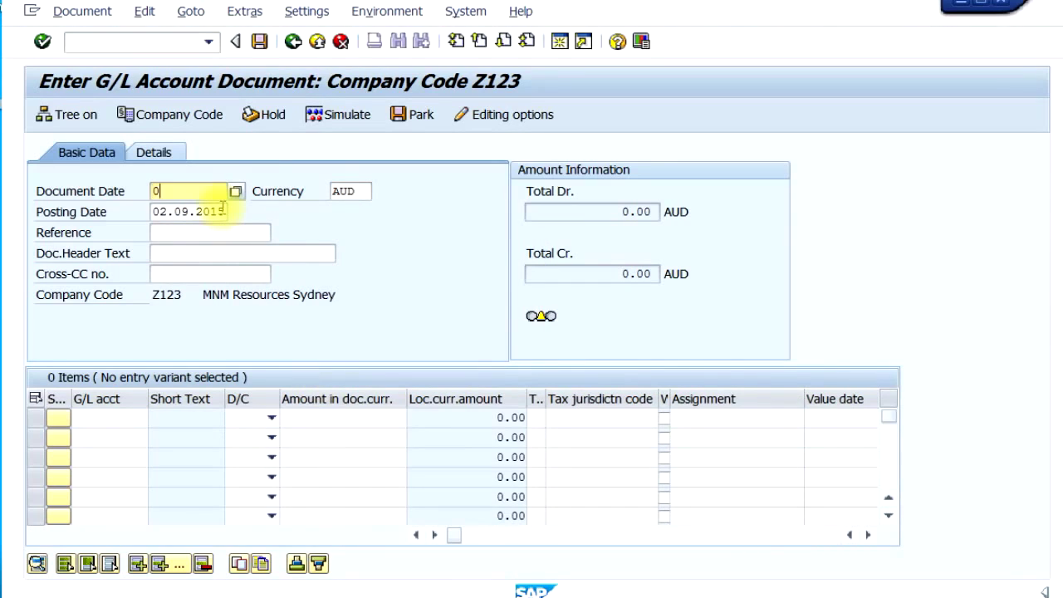
# Fill in the document header with document date 02.09.2015, reference Salary and header text "Salary Exp for August"
pyautogui.press('Tab')
pyautogui.press('Tab')
pyautogui.press('Tab')
pyautogui.write('Salary')
pyautogui.press('Tab')
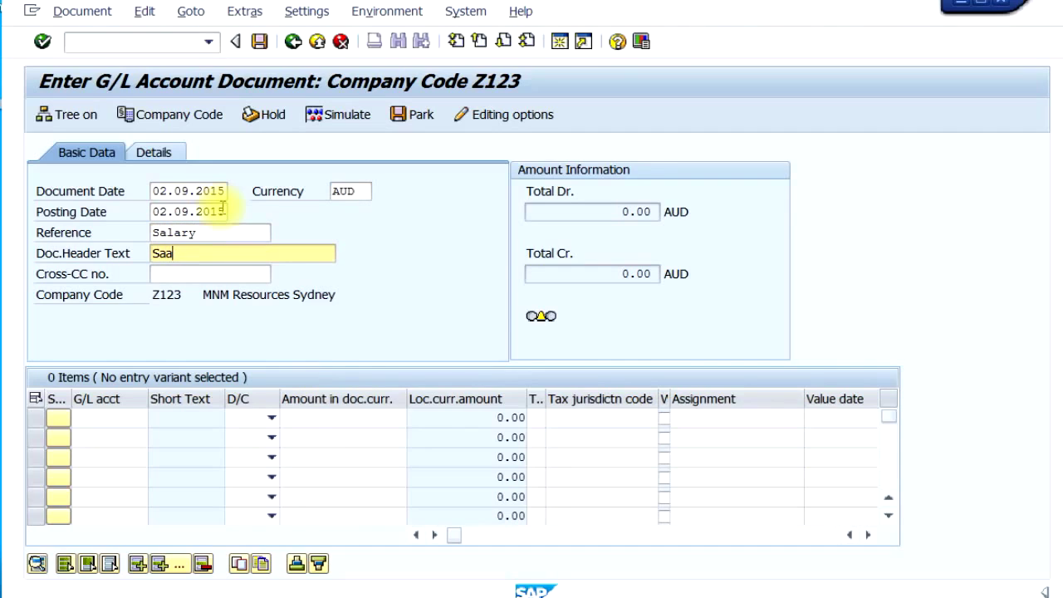
pyautogui.write('Salary Exp for August')
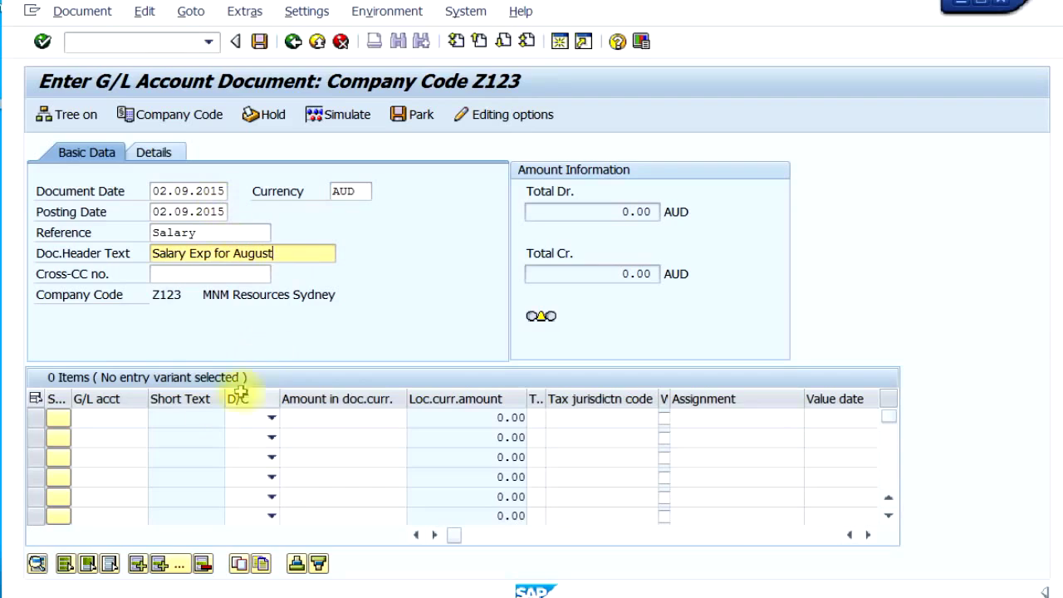
# Enter G/L account 506000 in the first line item and copy it into the second and third
pyautogui.click(96, 418)
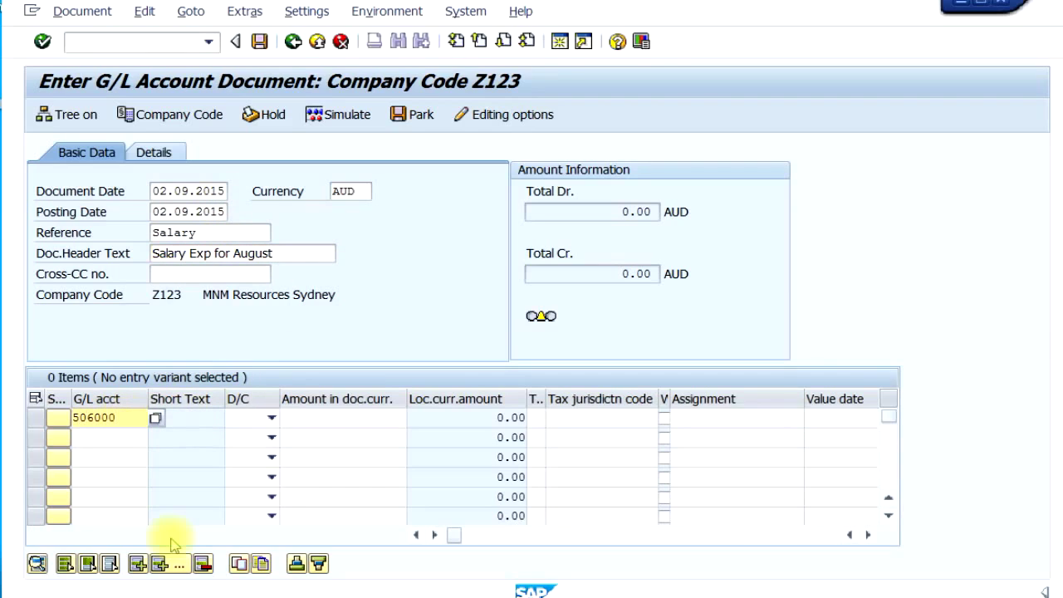
pyautogui.moveTo(124, 417); pyautogui.dragTo(67, 420)
pyautogui.hotkey('ctrl', 'c')
pyautogui.click(88, 437)
pyautogui.hotkey('ctrl', 'v')
pyautogui.click(88, 457)
pyautogui.hotkey('ctrl', 'v')
# Set all three salary line items to Debit
pyautogui.click(272, 417)
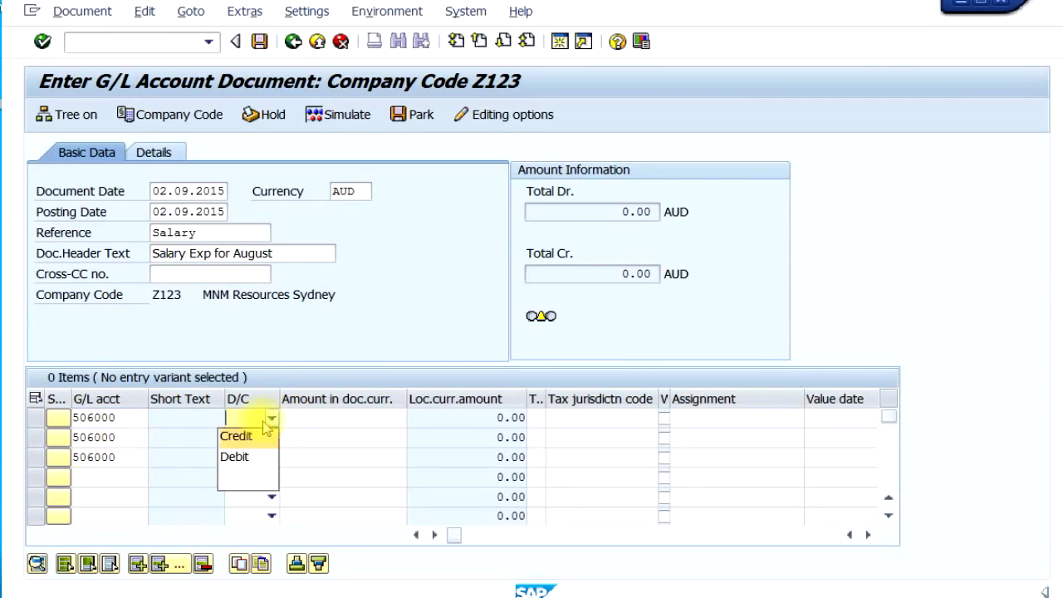
pyautogui.click(249, 458)
pyautogui.click(271, 437)
pyautogui.click(257, 477)
pyautogui.click(272, 457)
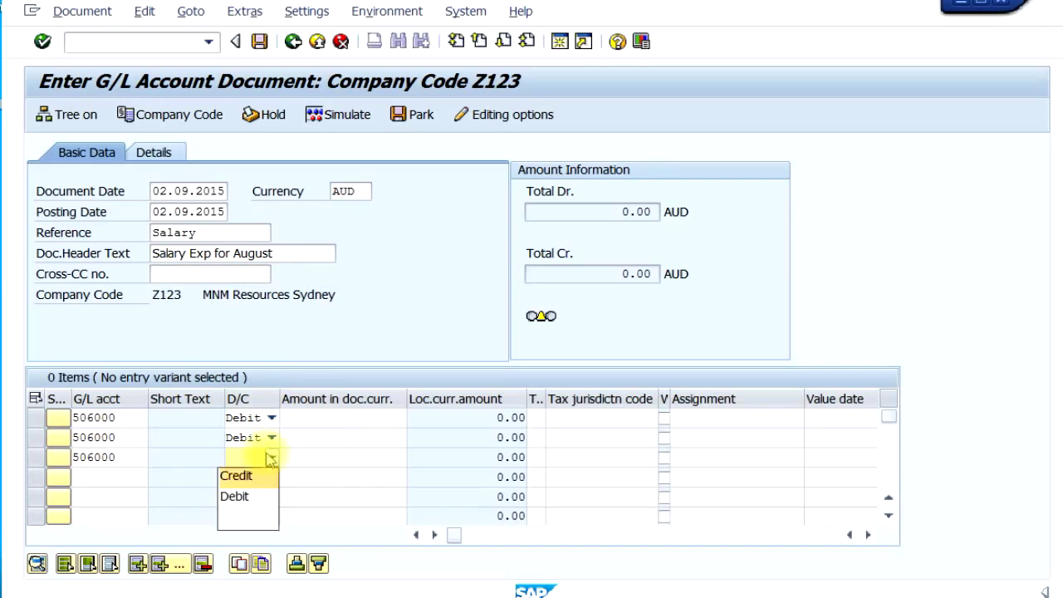
pyautogui.click(251, 496)
# Enter amounts of 20000, 15000 and 30000 in the first, second and third line items
pyautogui.click(332, 418)
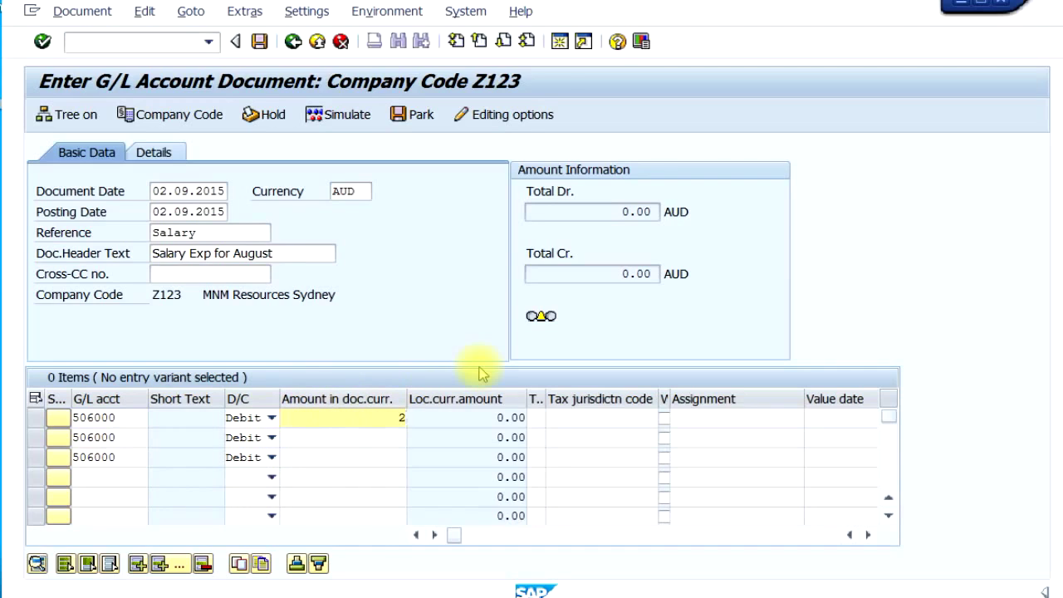
pyautogui.press('Down')
pyautogui.write('15000')
pyautogui.press('Down')
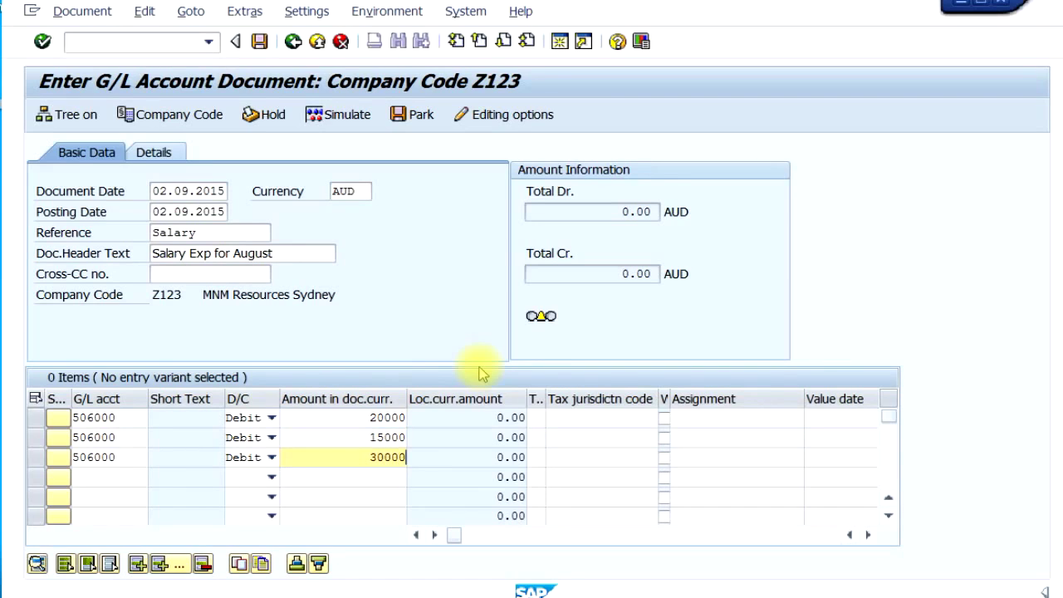
# Assign cost centers 10101, 10102 and 10103 to the three line items in order and validate the entries
pyautogui.click(868, 536)
pyautogui.click(868, 535)
pyautogui.click(868, 536)
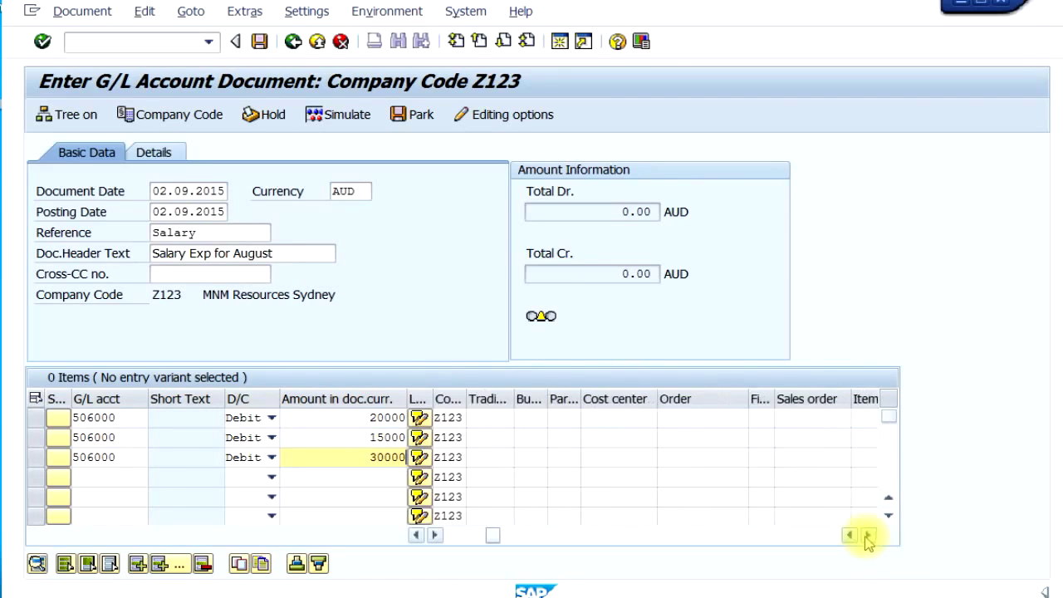
pyautogui.click(618, 424)
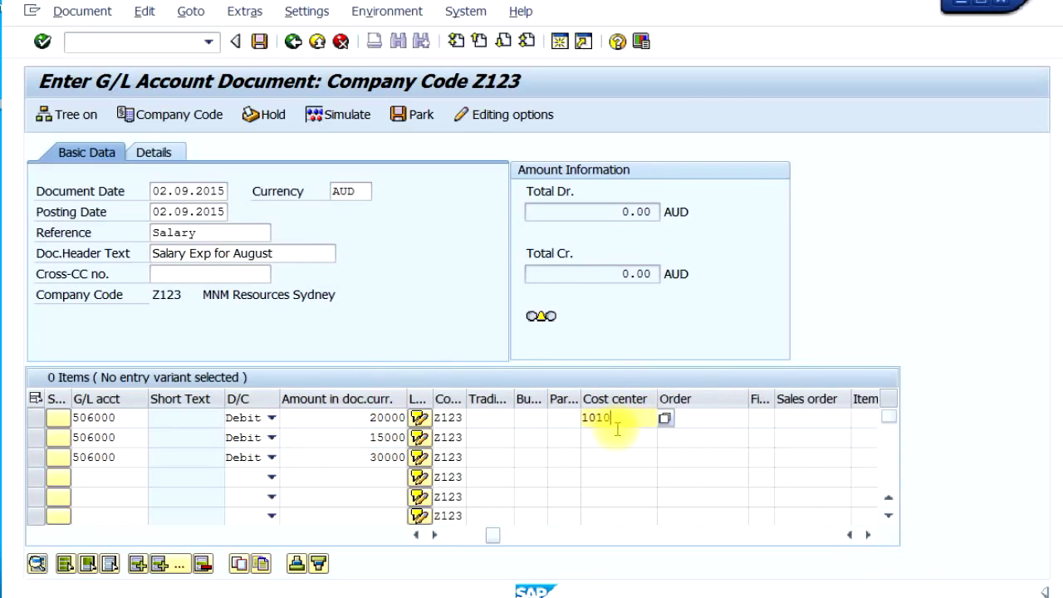
pyautogui.press('Down')
pyautogui.write('1')
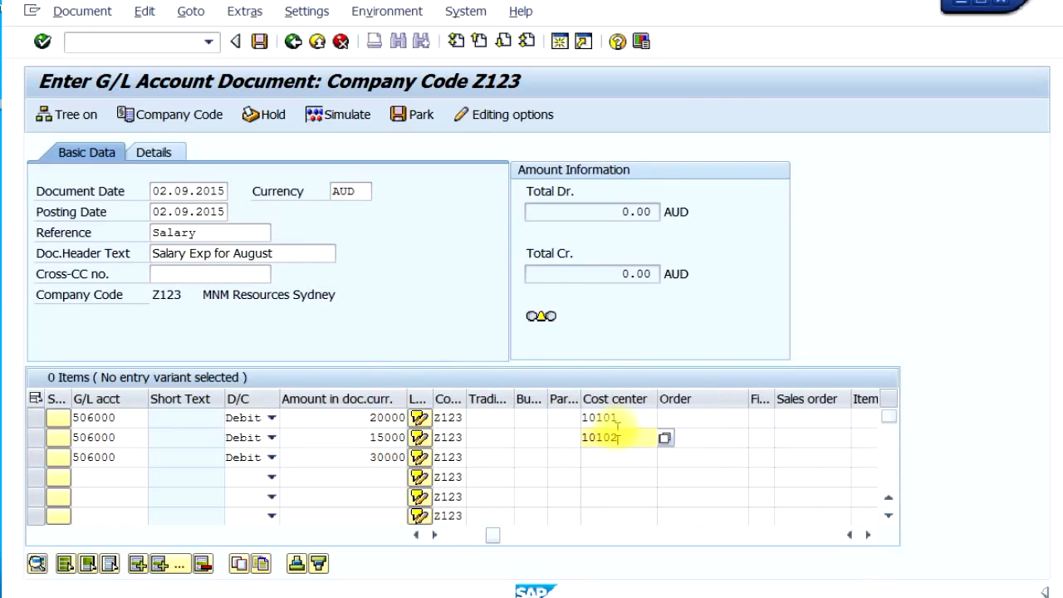
pyautogui.press('Down')
pyautogui.write('10103')
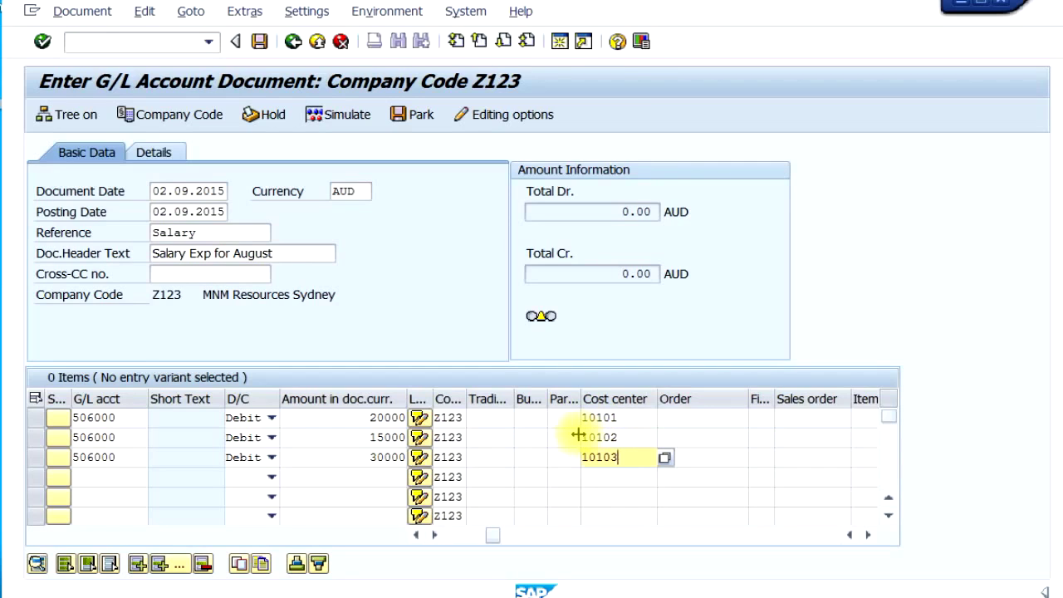
pyautogui.press('Return')
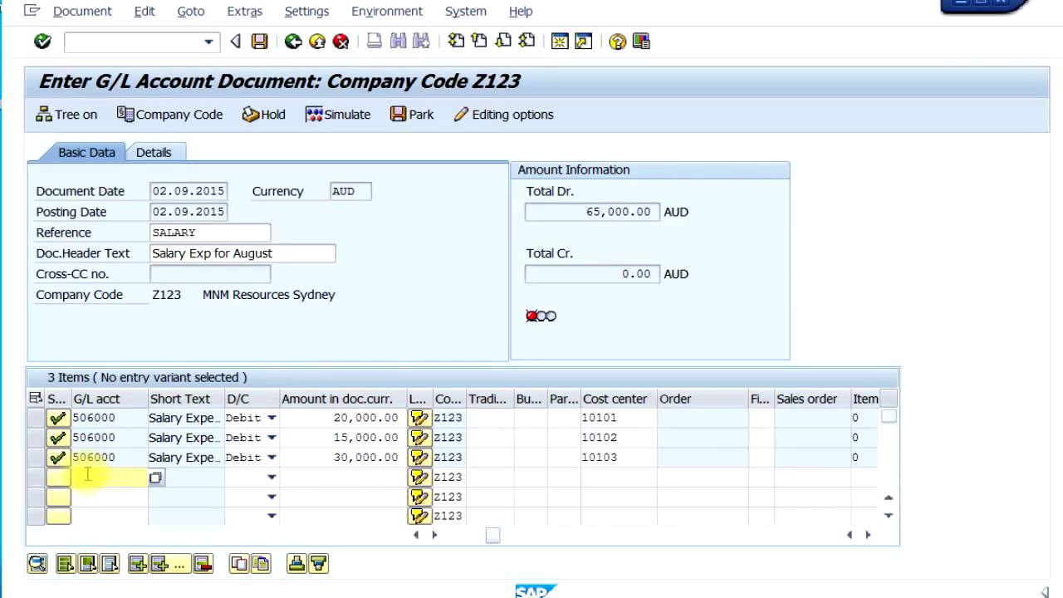
# Look up G/L accounts described as *bank* and use ANZ Bank Outgoing EFT (105010) for the fourth line item
pyautogui.click(157, 481)
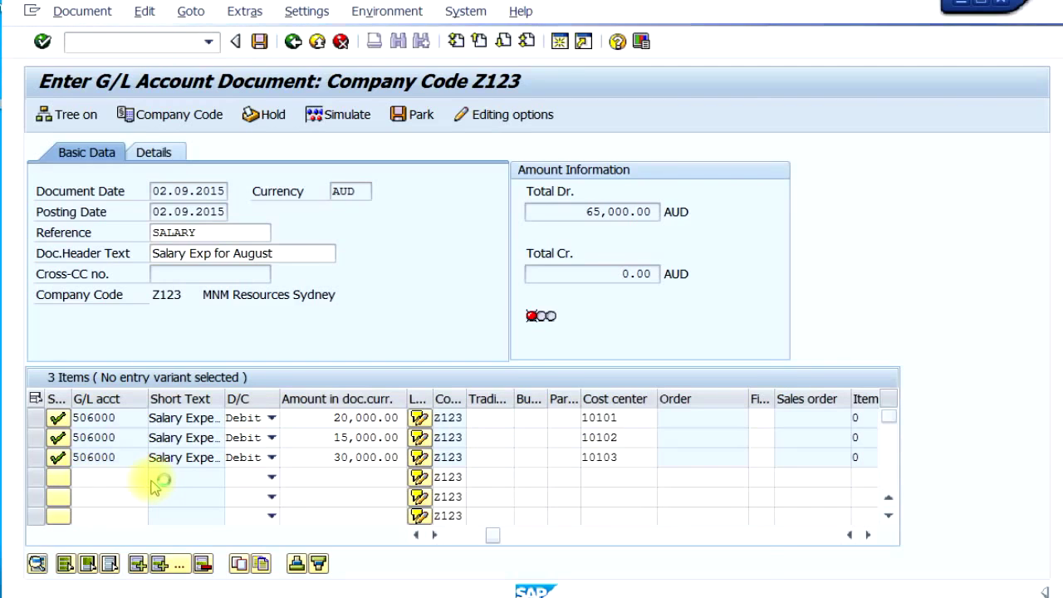
pyautogui.click(325, 290)
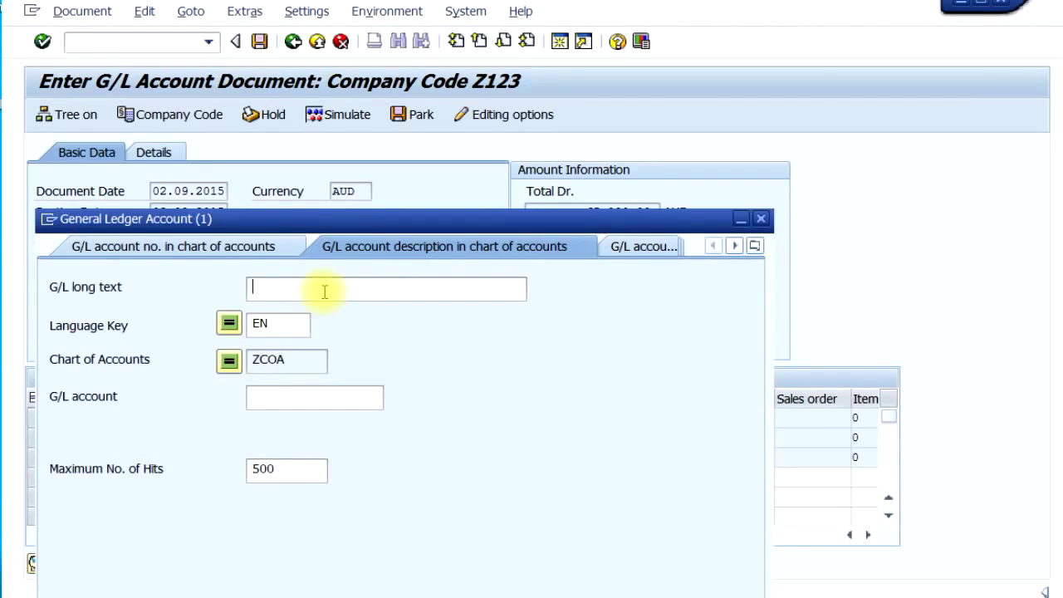
pyautogui.write('*bank*')
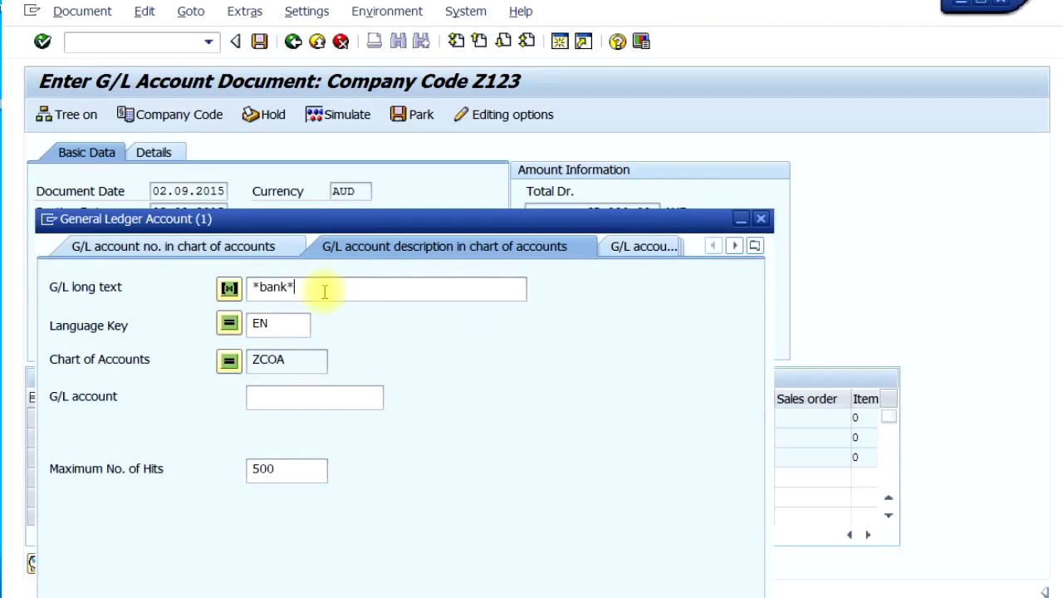
pyautogui.press('Return')
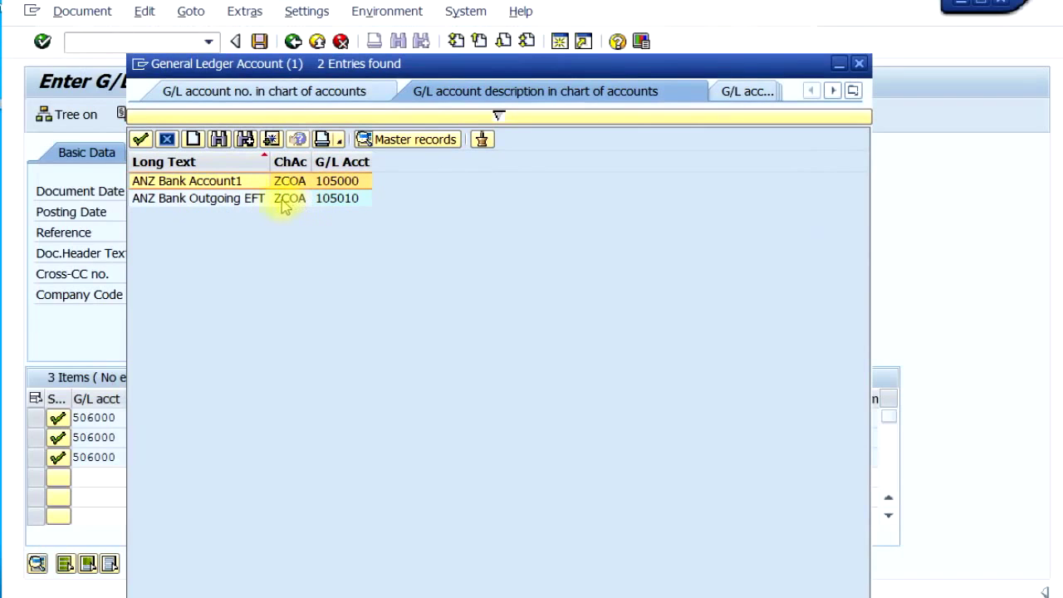
pyautogui.doubleClick(235, 200)
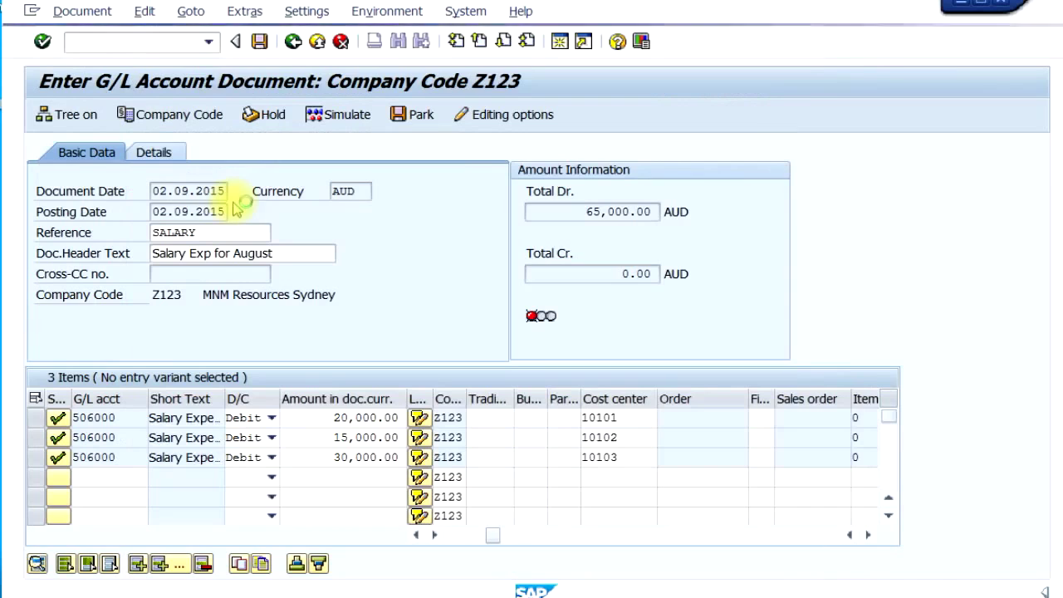
# Make the fourth line item a Credit of 65000, validate it, and post the document
pyautogui.click(271, 477)
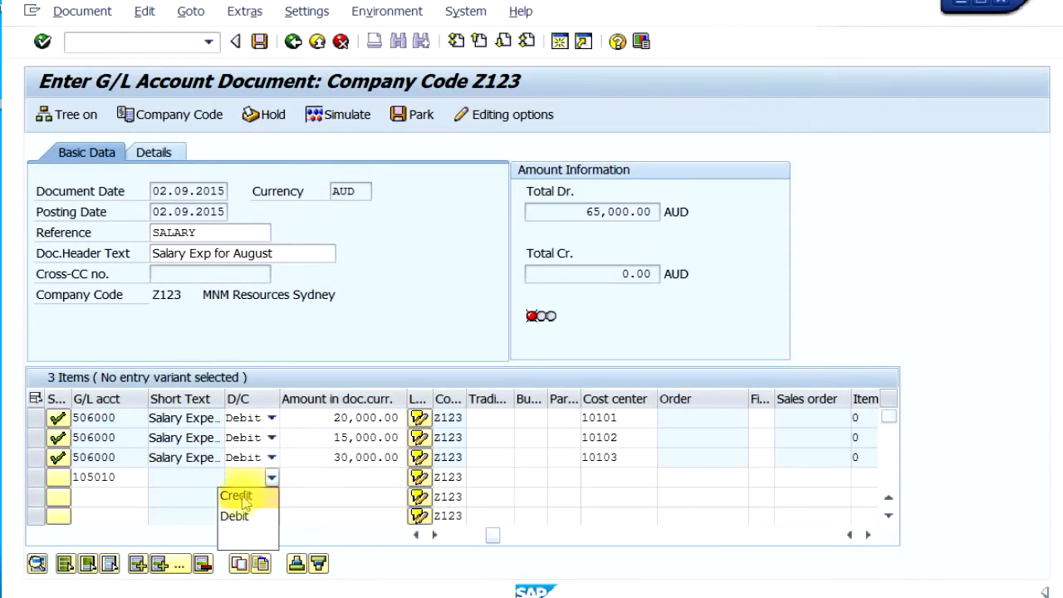
pyautogui.click(239, 495)
pyautogui.click(350, 480)
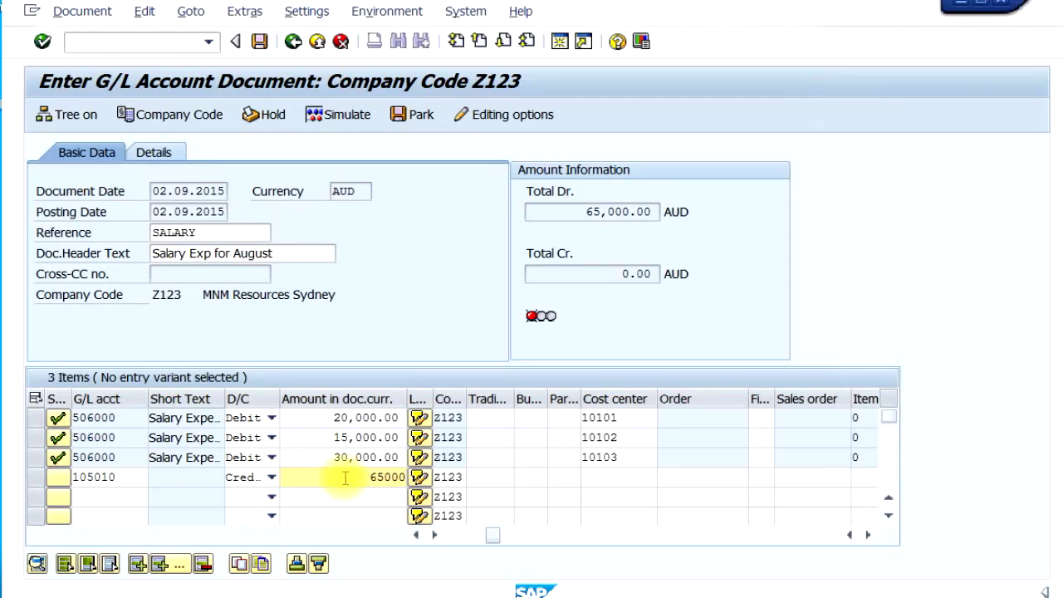
pyautogui.press('Return')
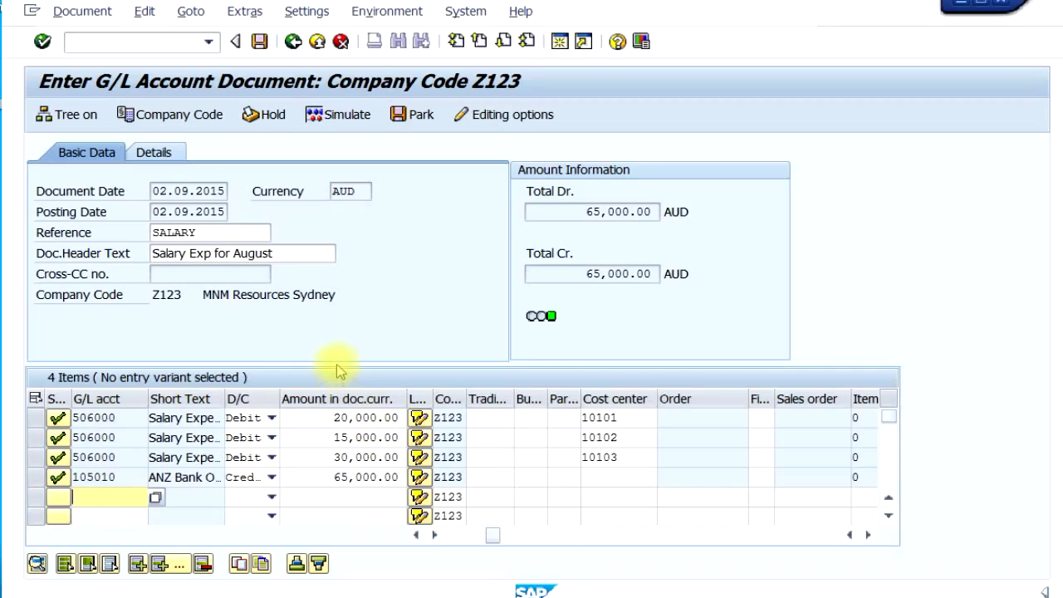
pyautogui.click(260, 41)
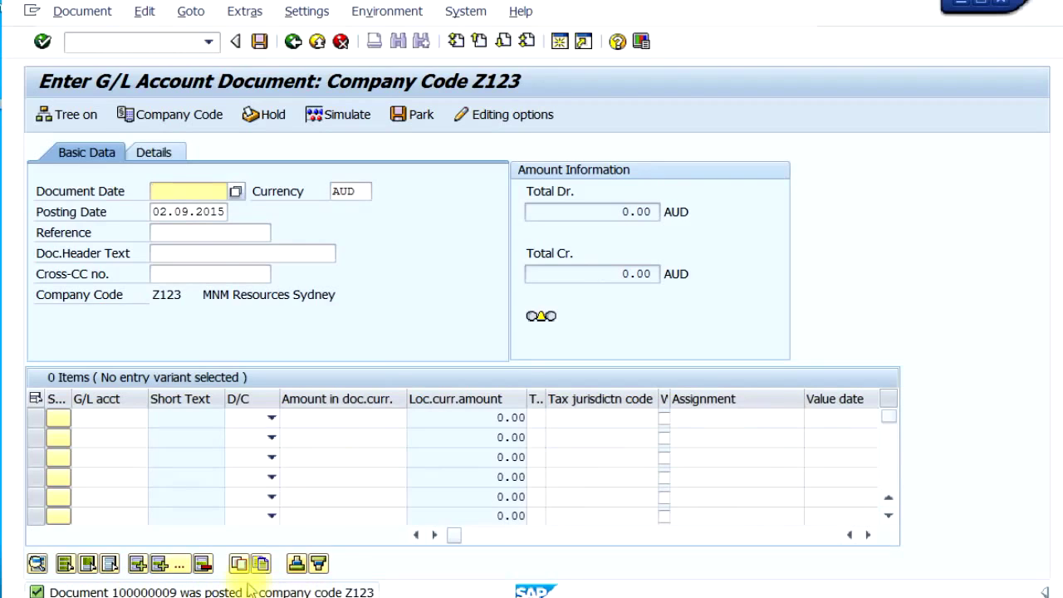
# Display the just-posted salary document with its line items
pyautogui.click(82, 12)
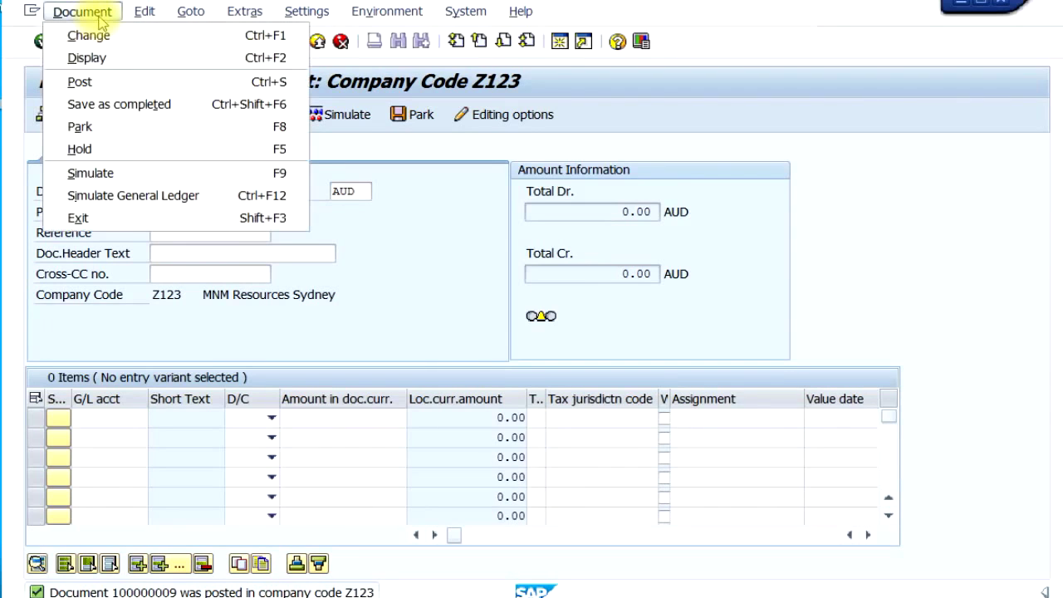
pyautogui.click(105, 12)
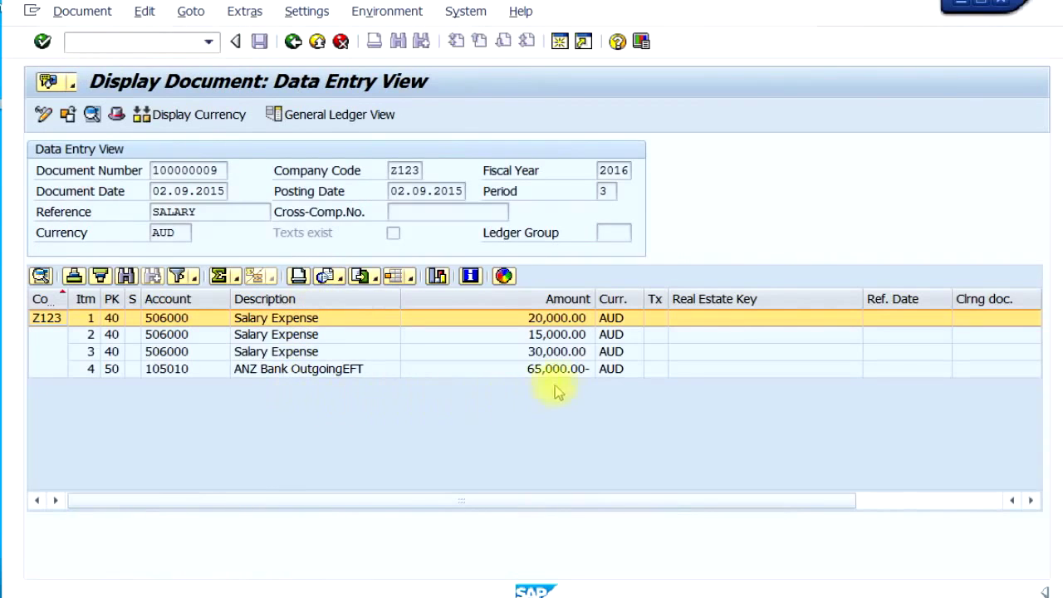
pyautogui.click(572, 458)
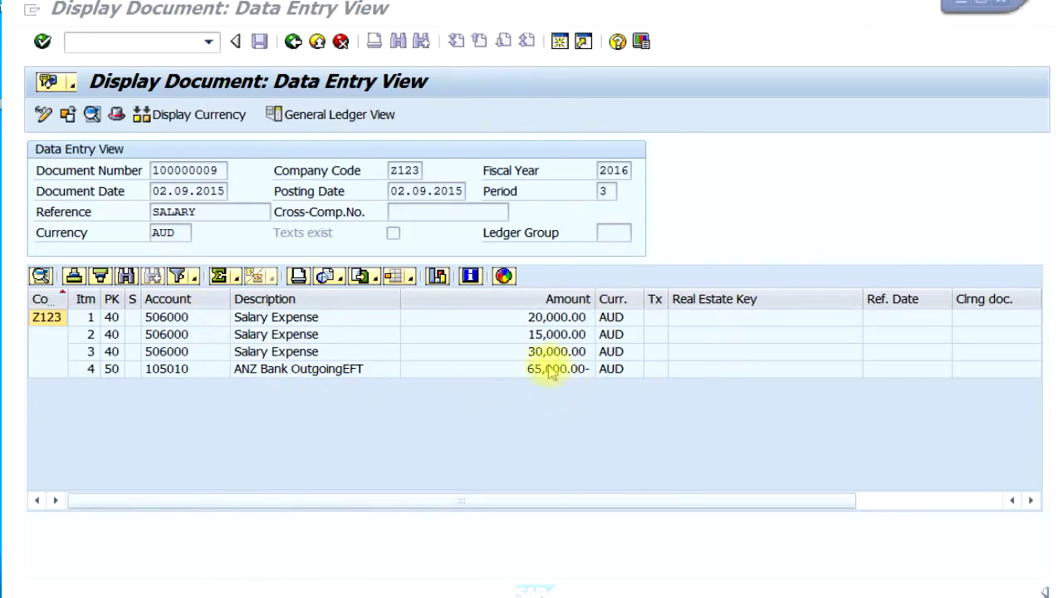
# Start changing the line item layout and search the available column set for "cost"
pyautogui.click(411, 279)
pyautogui.click(411, 279)
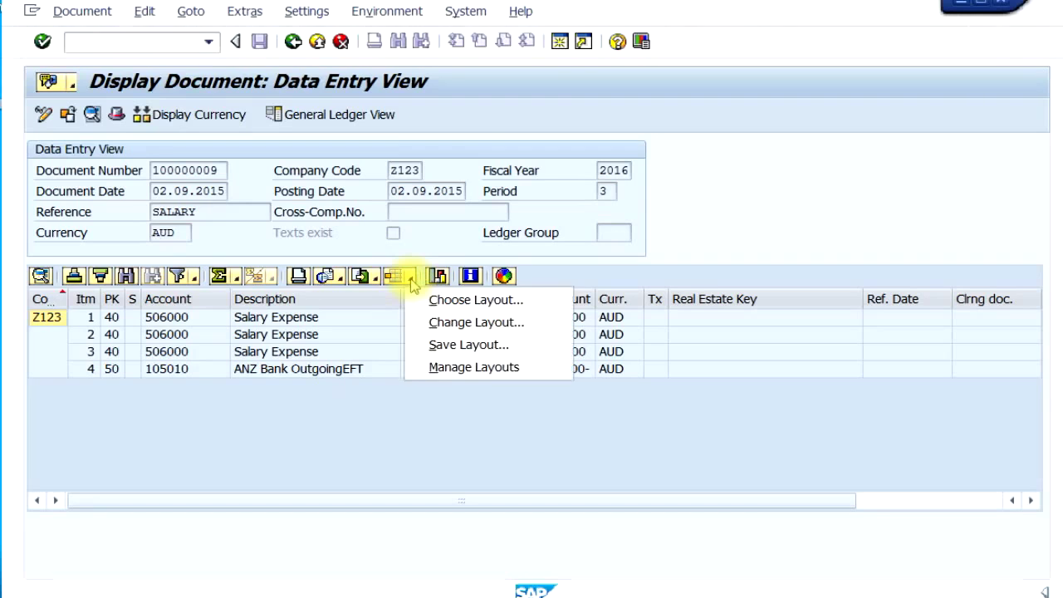
pyautogui.click(446, 329)
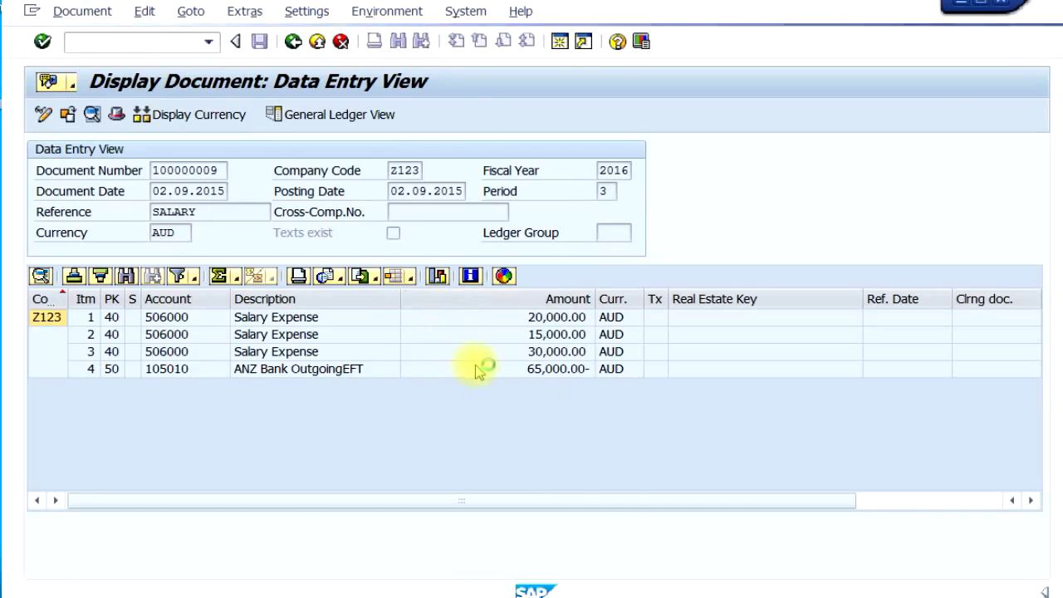
pyautogui.click(471, 300)
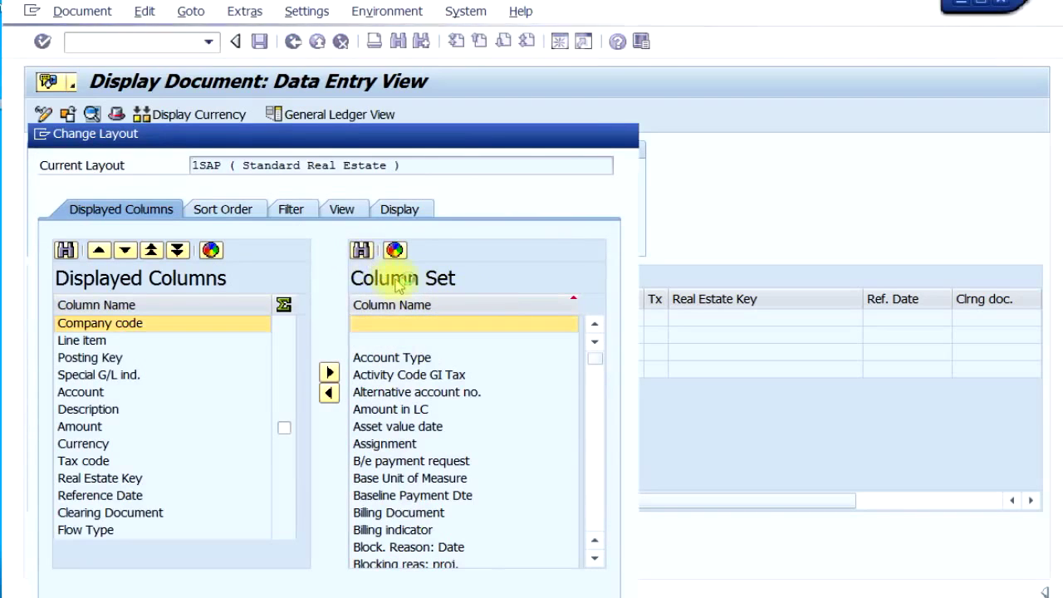
pyautogui.hotkey('ctrl', 'f')
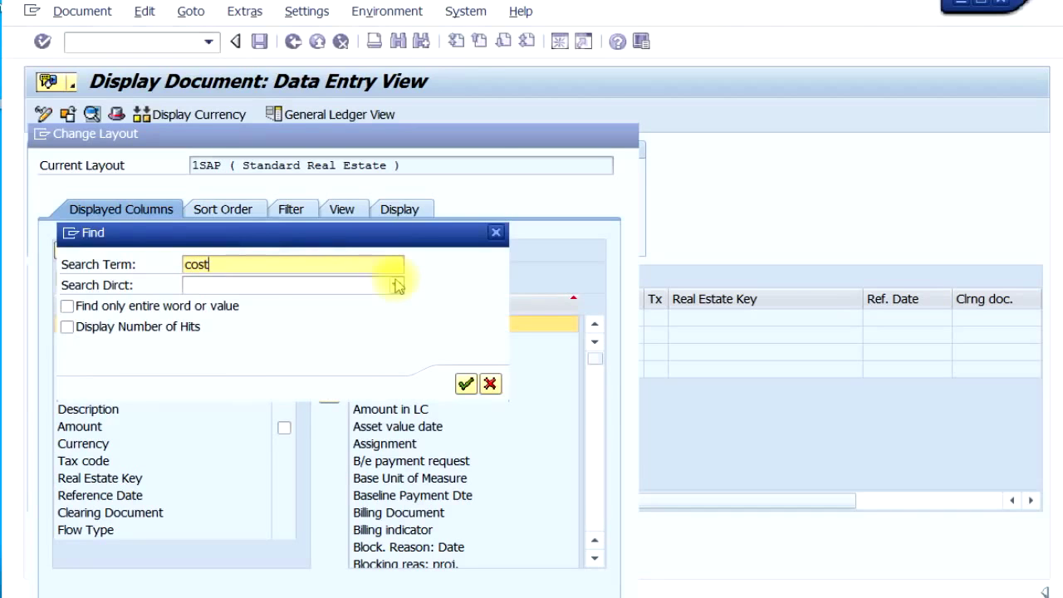
pyautogui.press('Return')
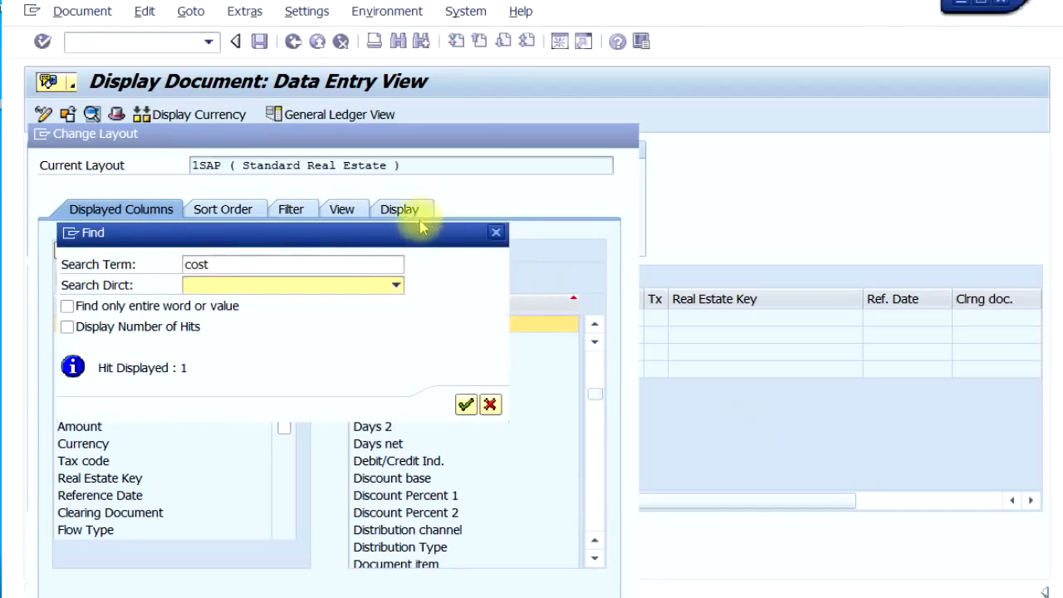
pyautogui.moveTo(422, 227); pyautogui.dragTo(558, 364)
pyautogui.click(633, 369)
# Add the Cost Center column to the displayed columns, directly before Currency
pyautogui.click(382, 324)
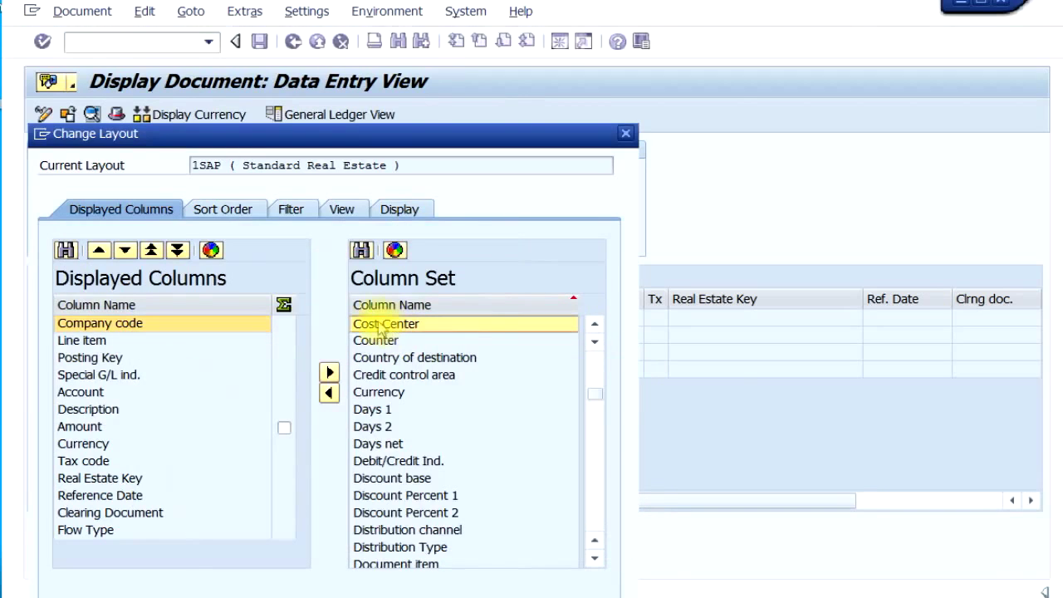
pyautogui.click(83, 443)
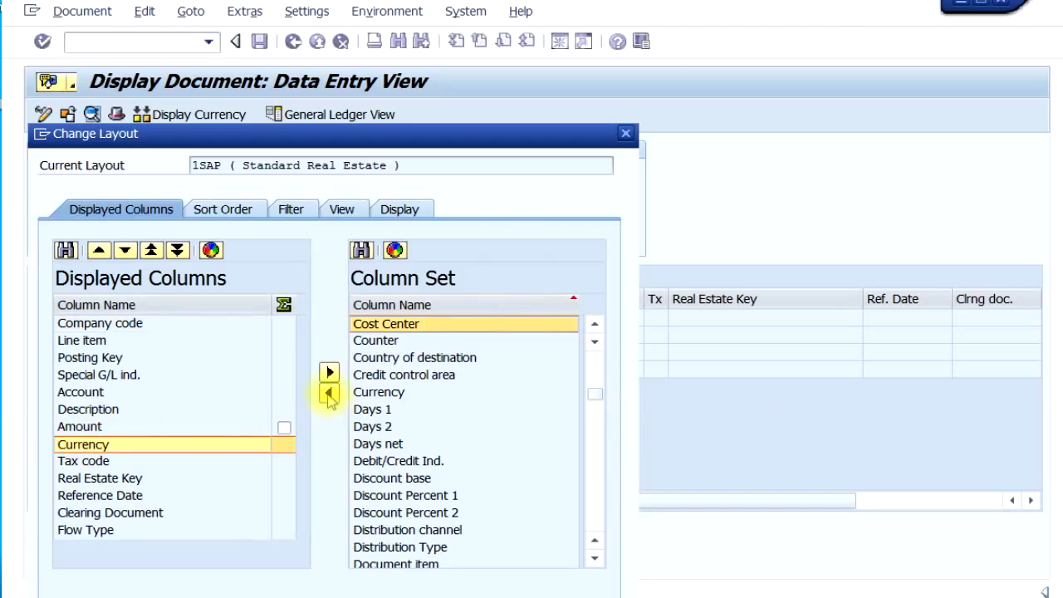
pyautogui.click(329, 397)
pyautogui.moveTo(434, 136); pyautogui.dragTo(488, 89)
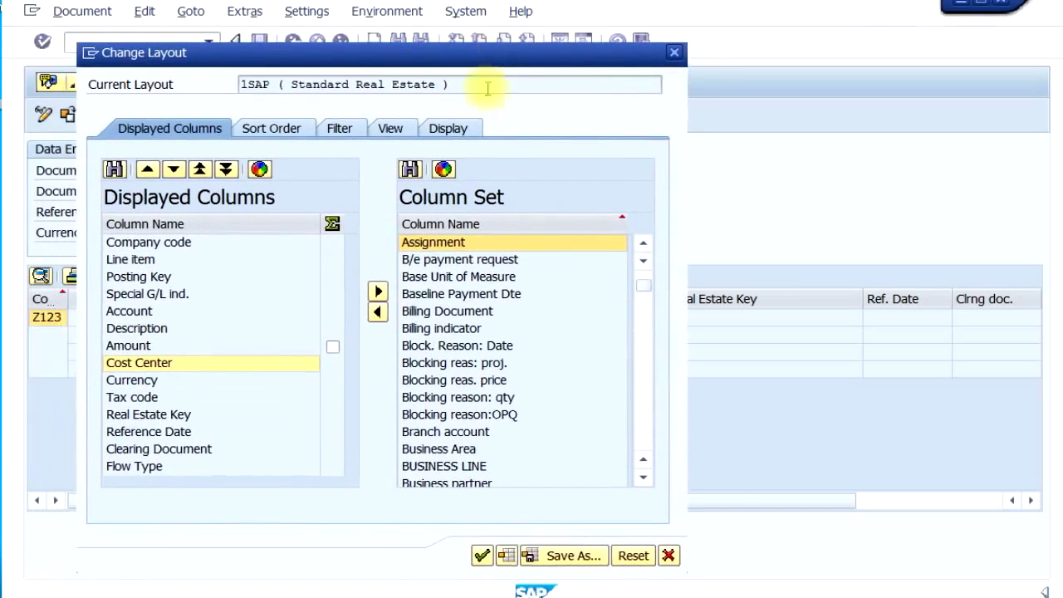
# Save the layout as /std with the name std as the default layout, and apply it to the line items
pyautogui.click(542, 561)
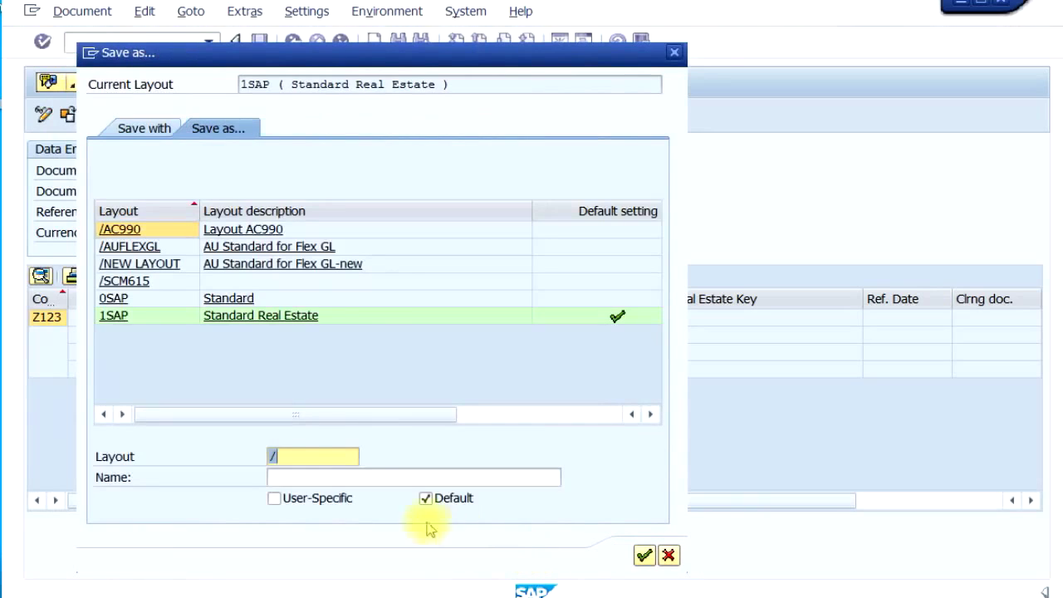
pyautogui.write('std')
pyautogui.click(317, 477)
pyautogui.write('s')
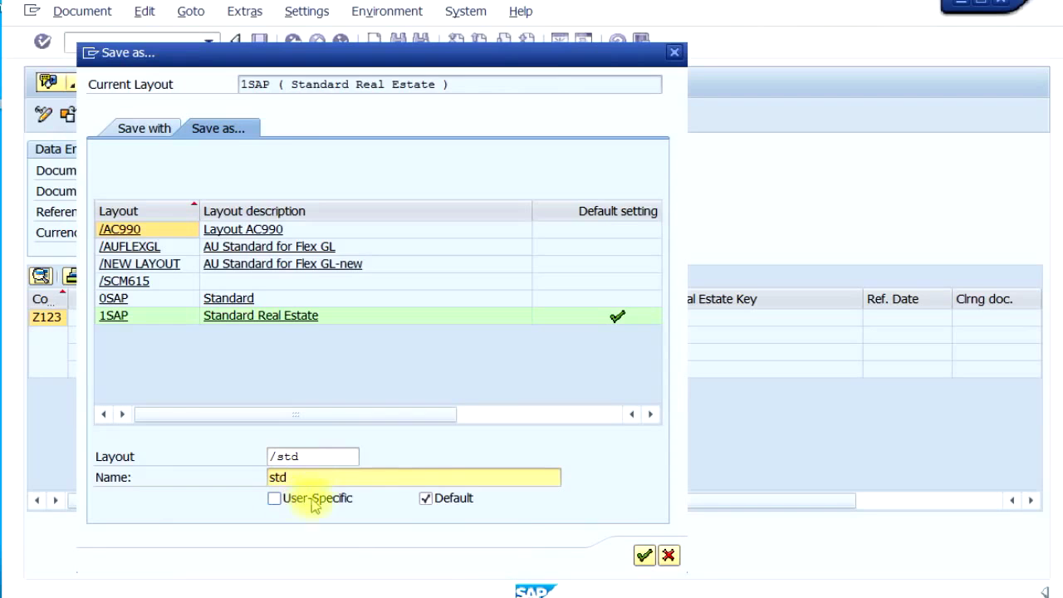
pyautogui.click(642, 554)
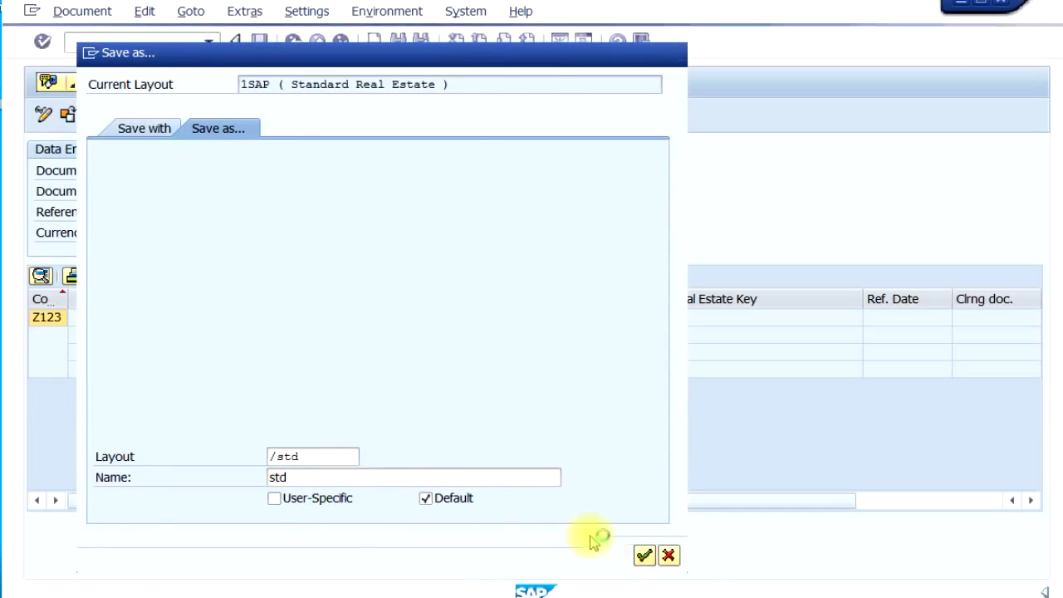
pyautogui.click(458, 556)
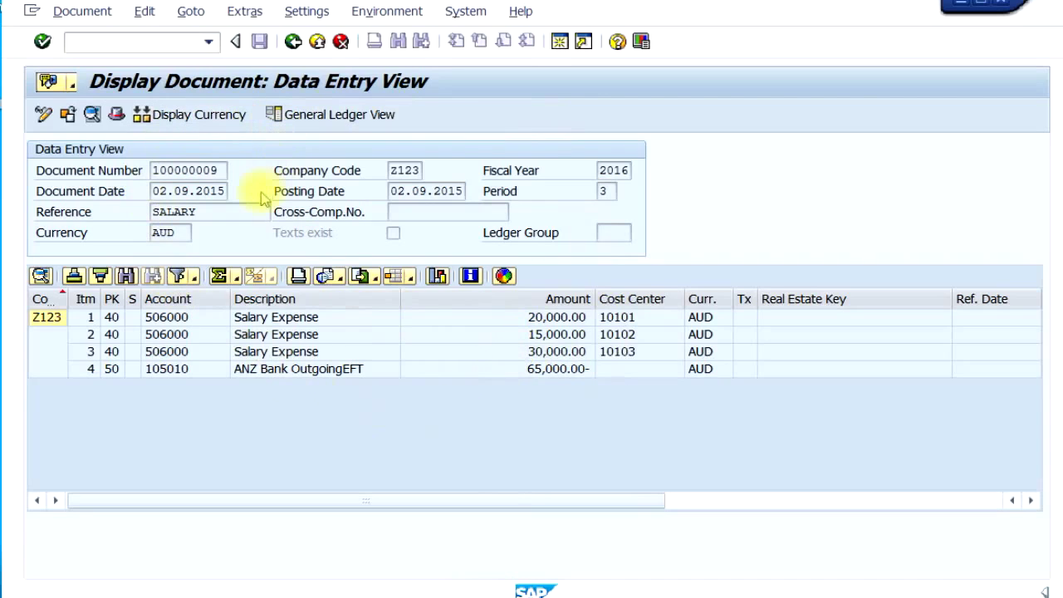
# List the accounting documents related to the posted document and open its Controlling Document
pyautogui.moveTo(217, 170); pyautogui.dragTo(155, 170)
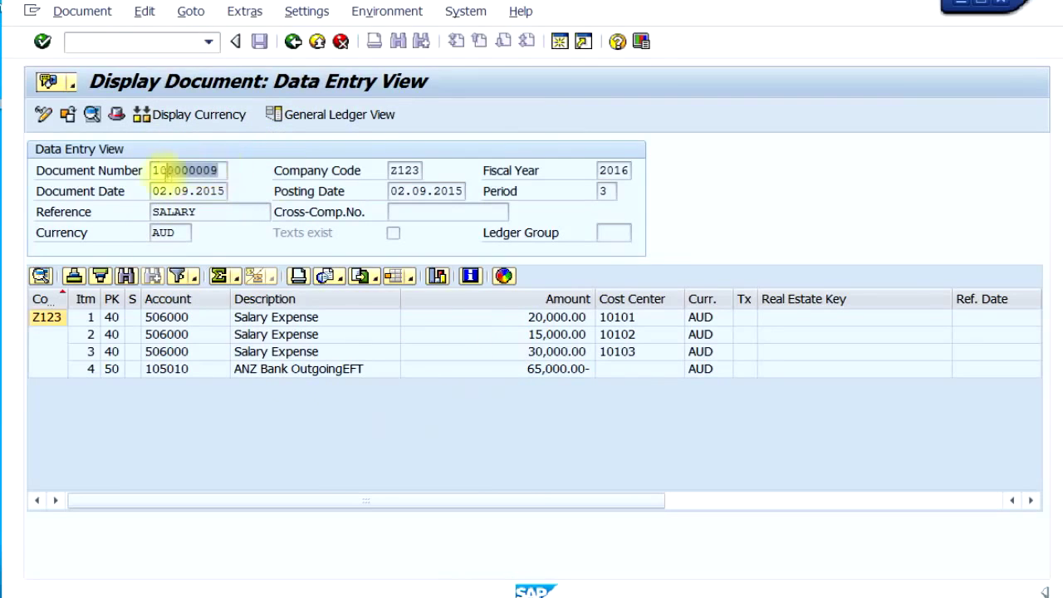
pyautogui.click(222, 172)
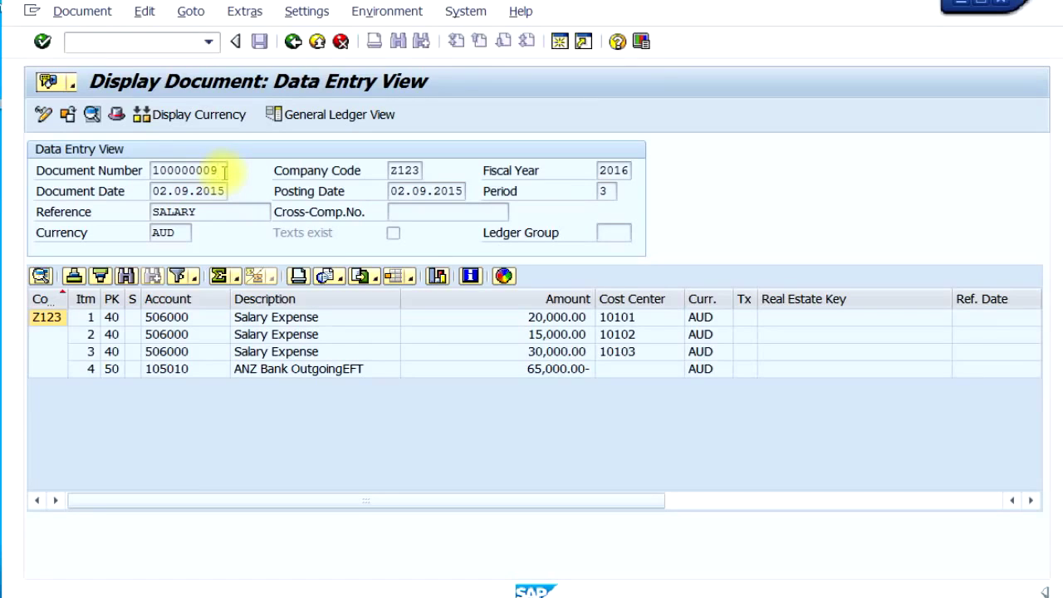
pyautogui.click(380, 20)
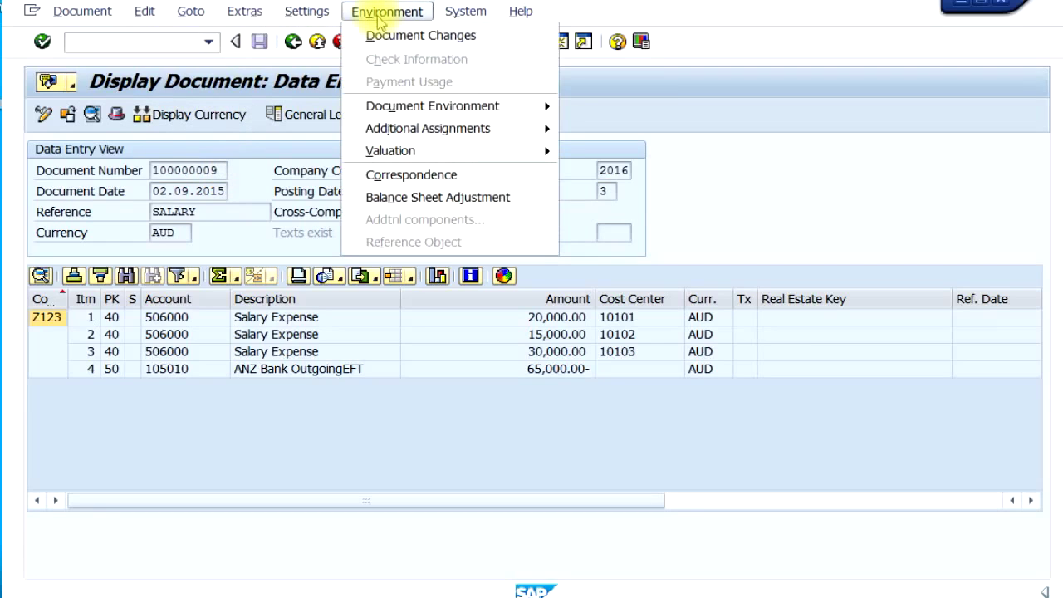
pyautogui.moveTo(445, 115)
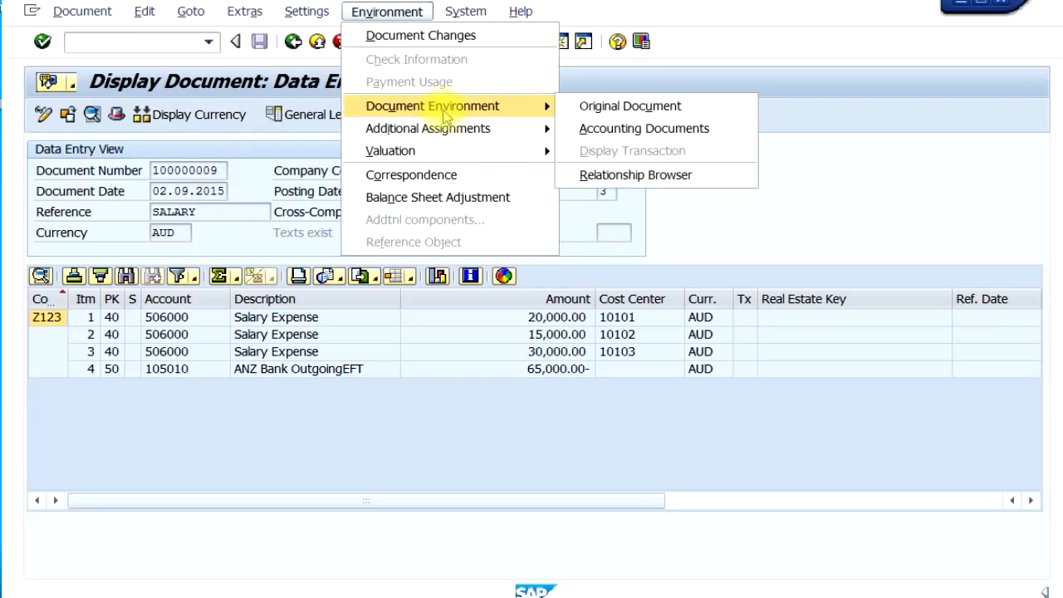
pyautogui.click(599, 132)
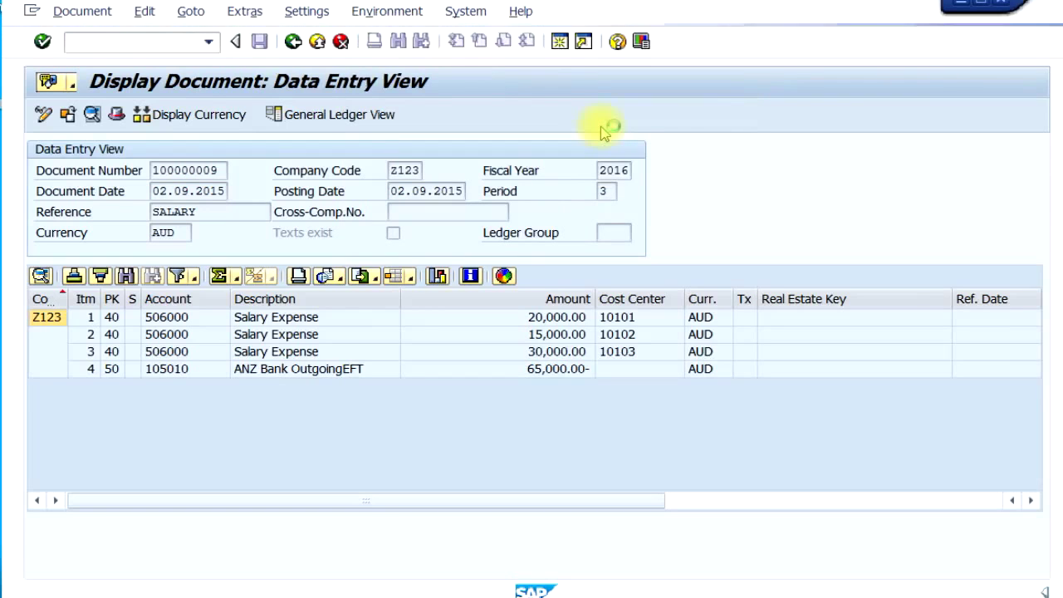
pyautogui.moveTo(305, 143); pyautogui.dragTo(911, 93)
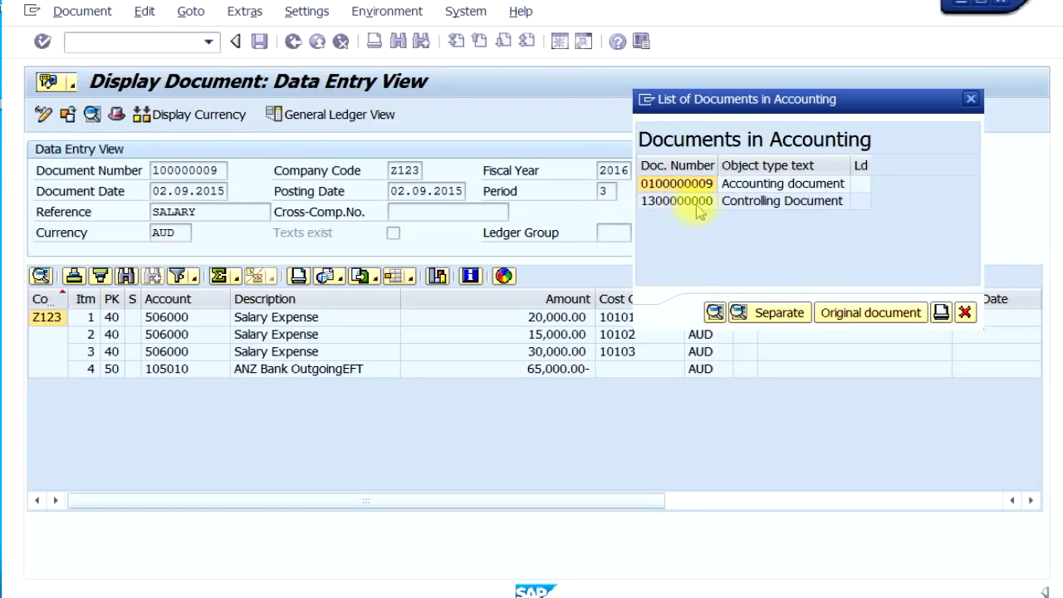
pyautogui.doubleClick(764, 205)
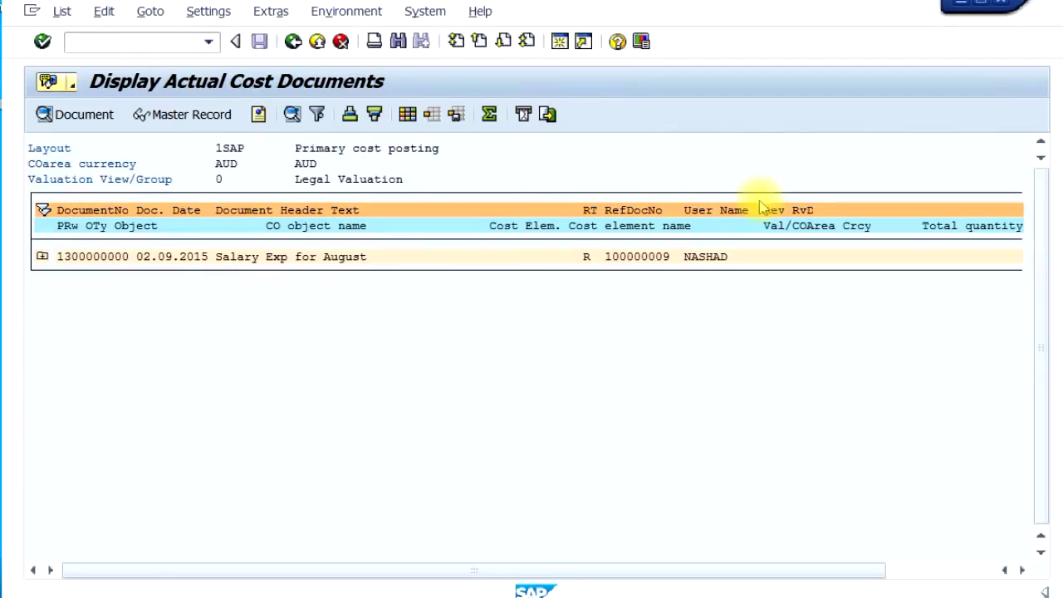
# Expand the Salary Exp for August cost document and examine its cost centers, cost elements, amounts and offsetting accounts
pyautogui.click(41, 259)
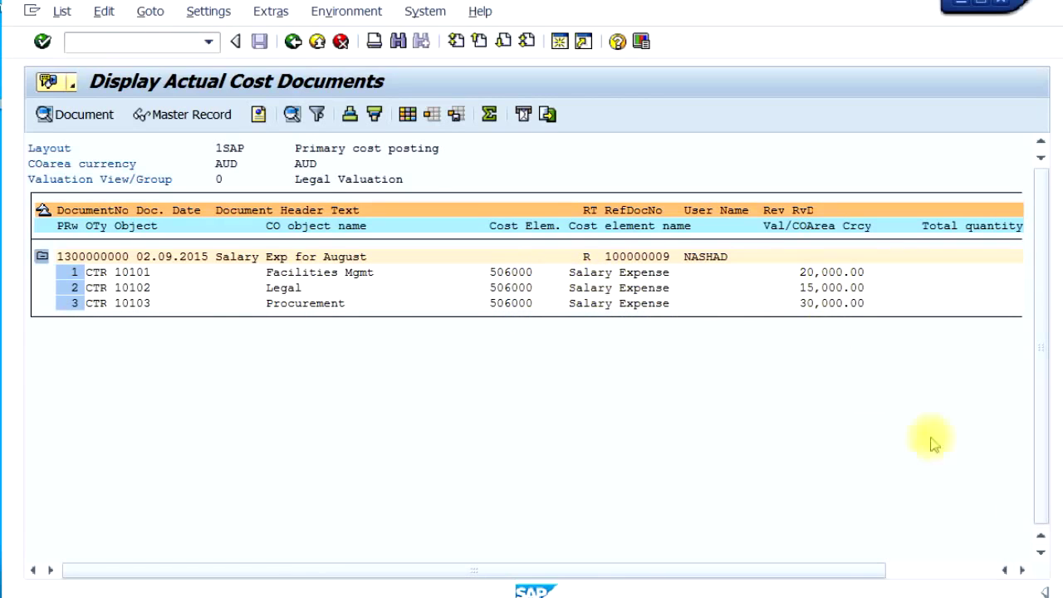
pyautogui.click(972, 574)
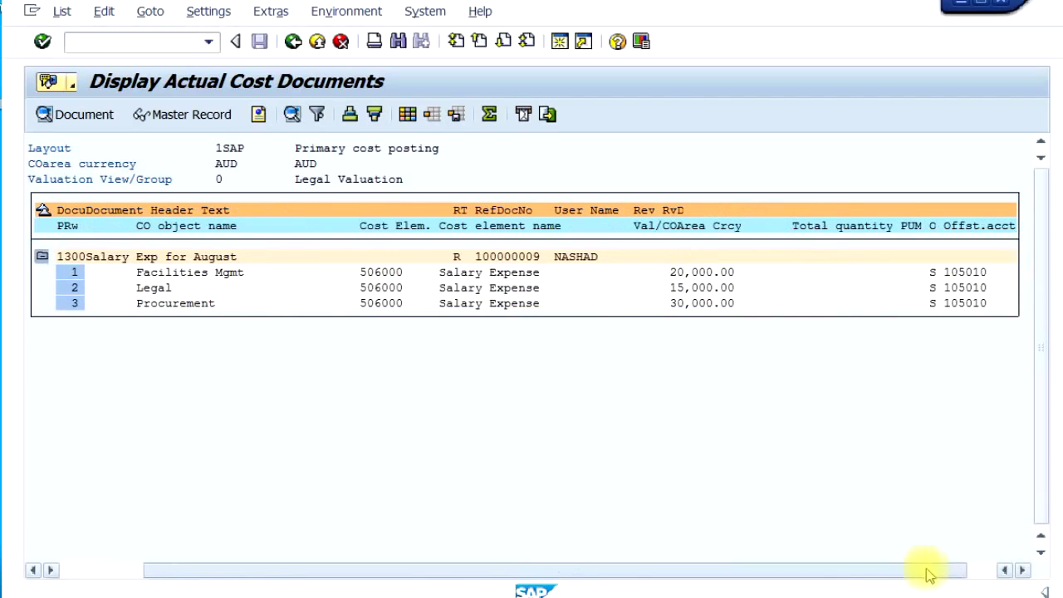
pyautogui.moveTo(845, 580); pyautogui.dragTo(671, 581)
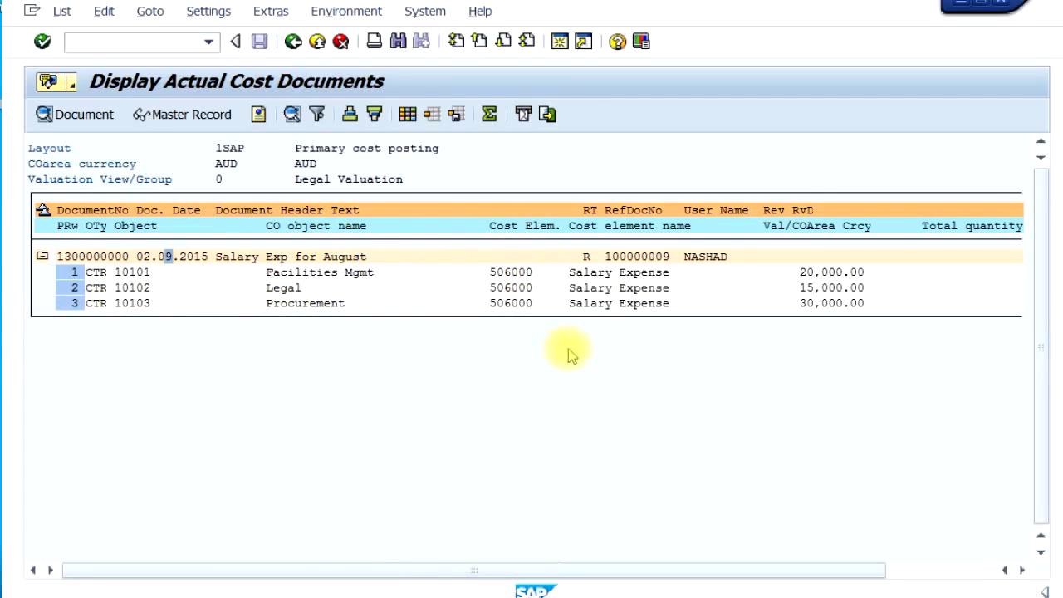
pyautogui.click(936, 572)
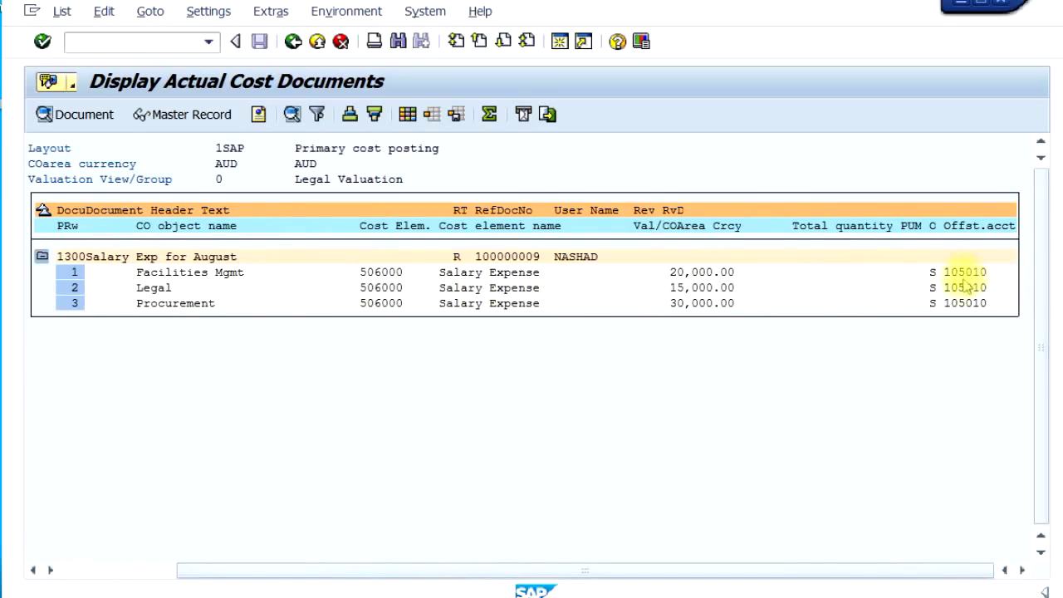
pyautogui.moveTo(912, 576); pyautogui.dragTo(676, 577)
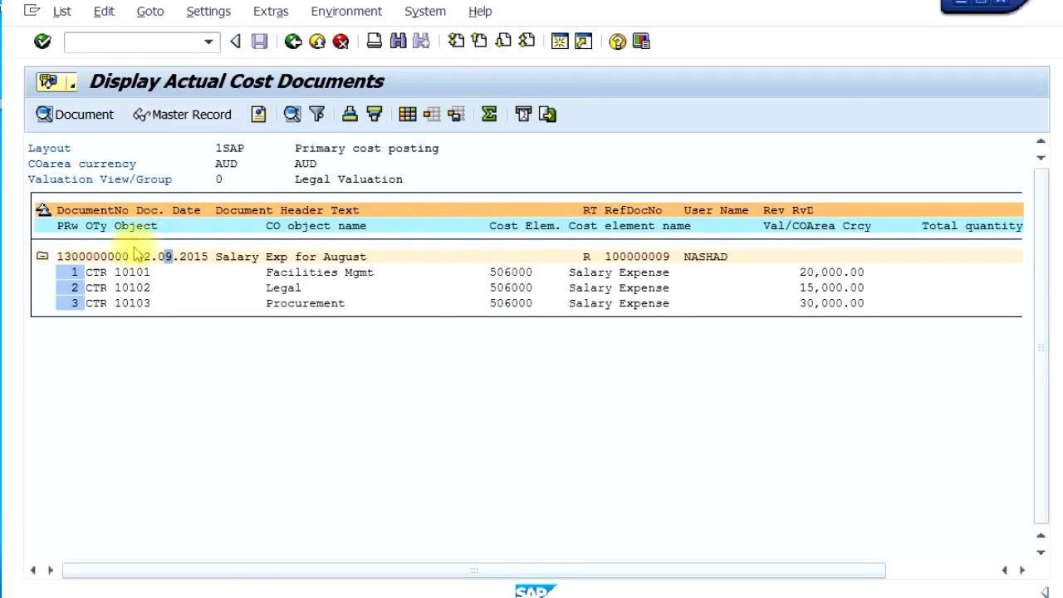
# Open the source document of the cost posting, view its Controlling Document link in the Relationship Browser, and return to the document
pyautogui.click(80, 118)
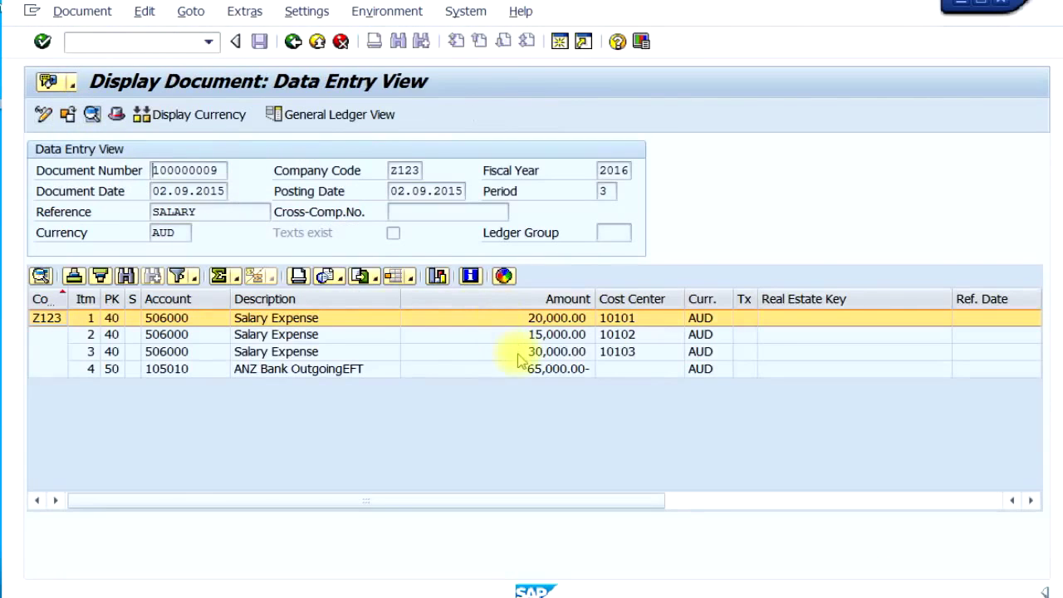
pyautogui.click(405, 14)
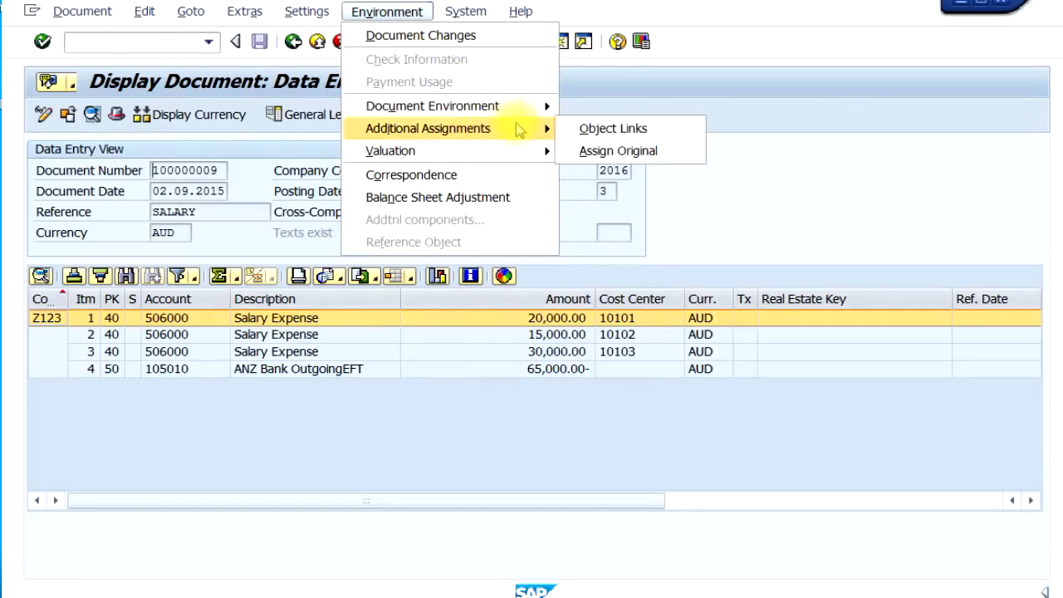
pyautogui.moveTo(526, 113)
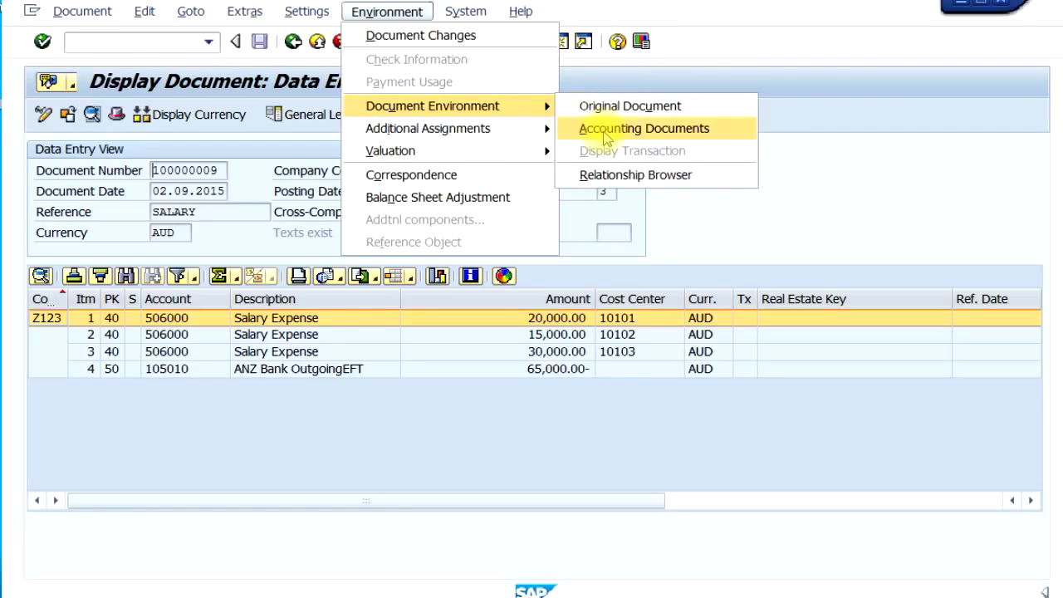
pyautogui.click(612, 183)
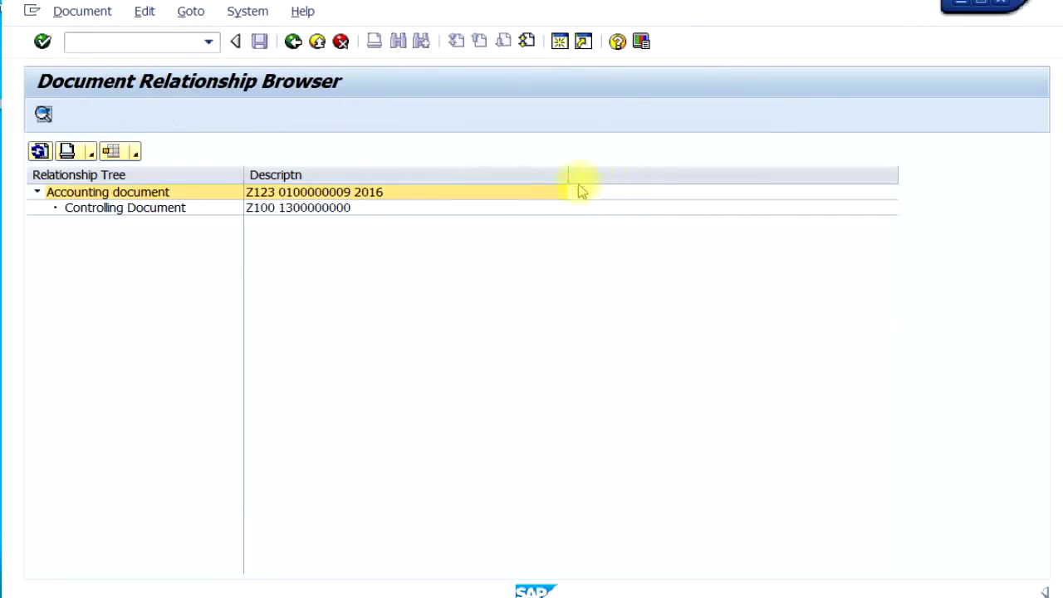
pyautogui.click(129, 212)
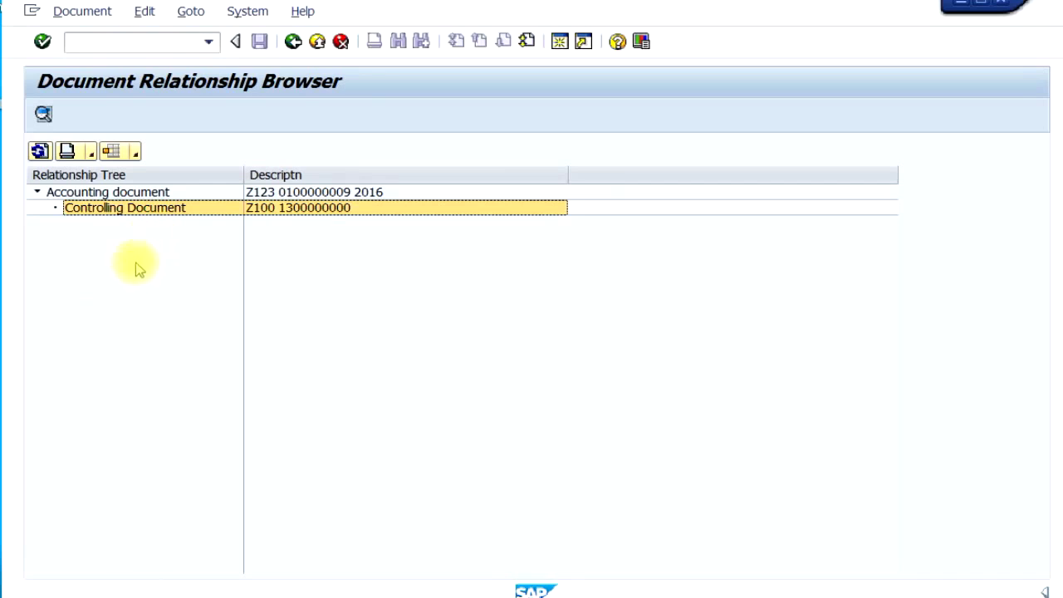
pyautogui.click(318, 43)
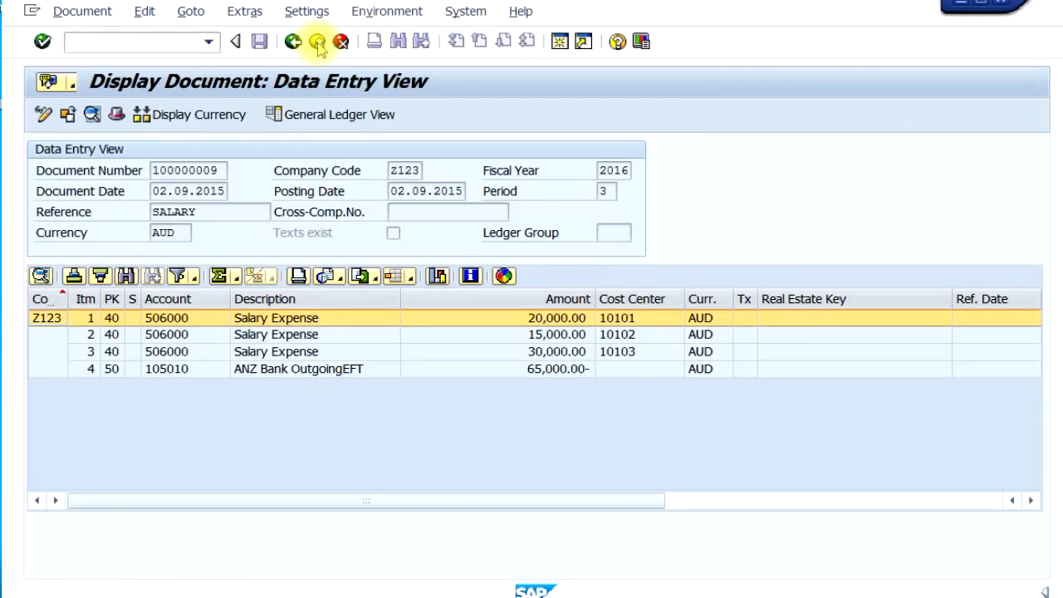
# Show the list of related accounting documents for the displayed salary document
pyautogui.click(397, 15)
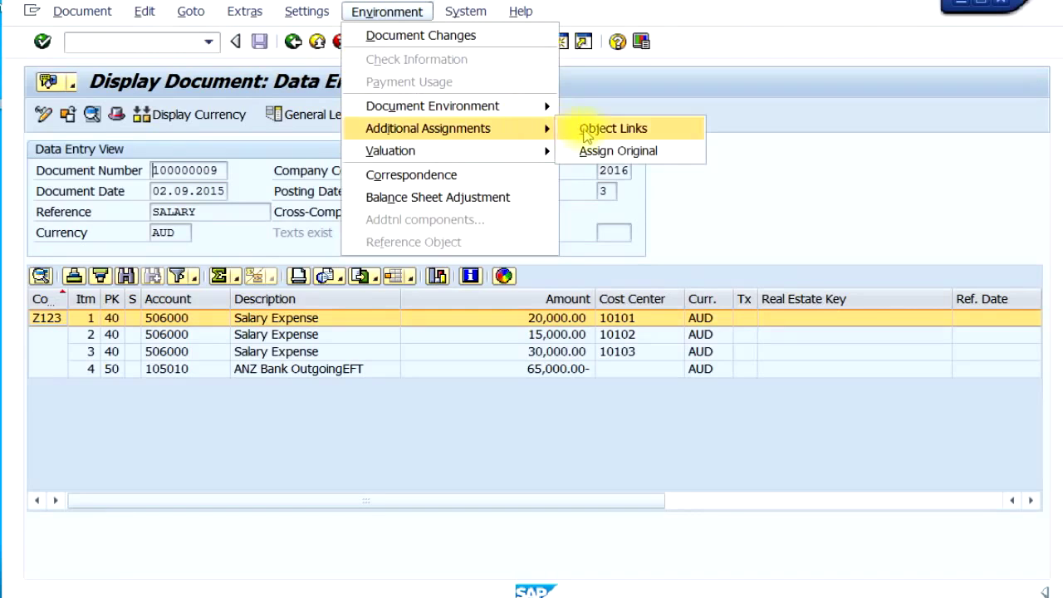
pyautogui.moveTo(541, 106)
pyautogui.click(632, 131)
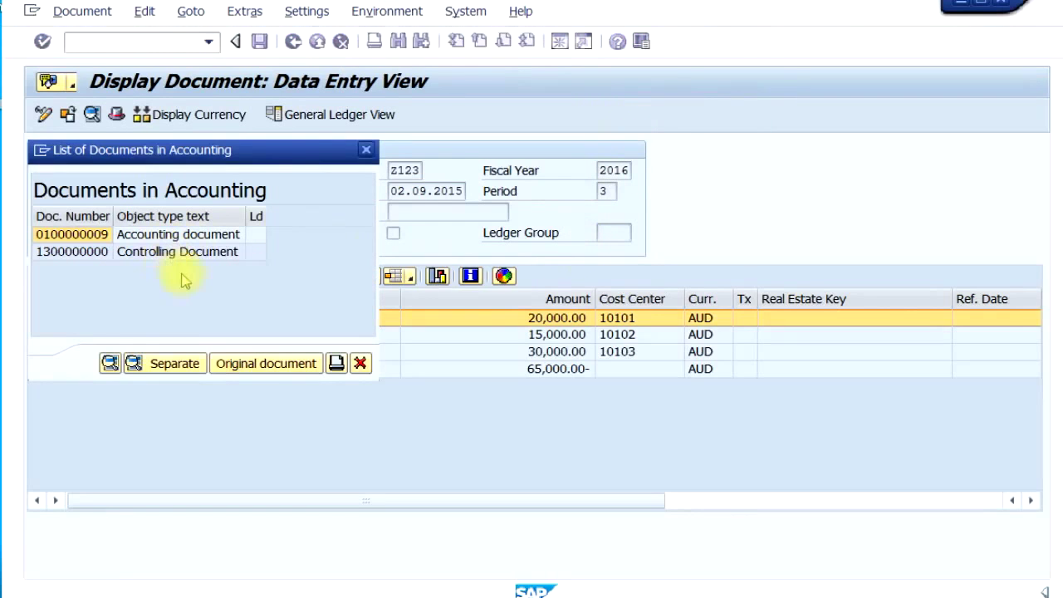
pyautogui.moveTo(292, 154); pyautogui.dragTo(546, 414)
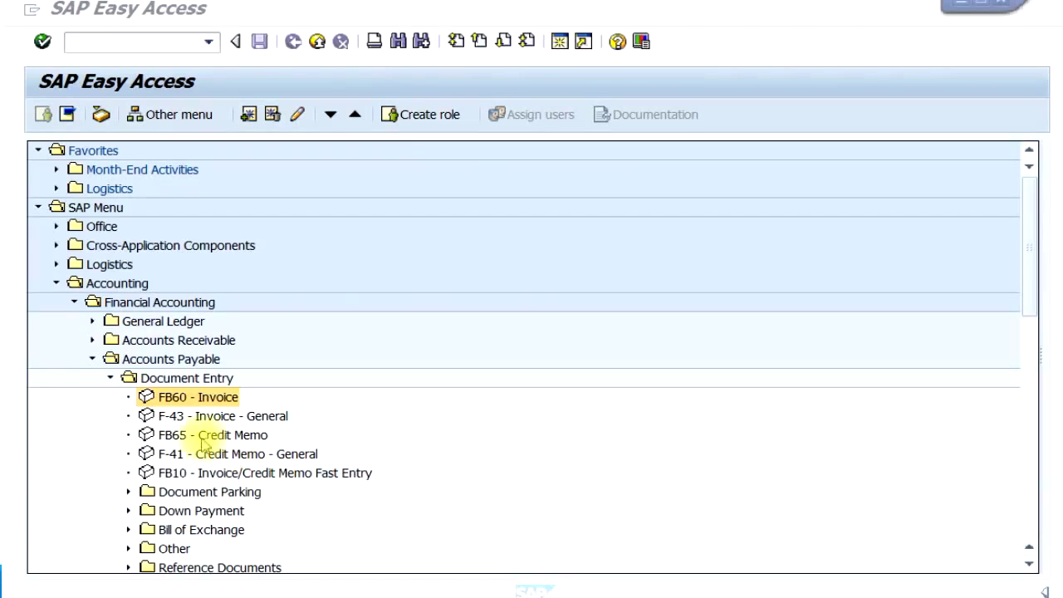
# Start an FB60 vendor invoice for HEXAGON LTD dated 02.09.2015, with reference 52653, amount 5000 AUD and text "Test for Cost Ctr Posting"
pyautogui.doubleClick(188, 399)
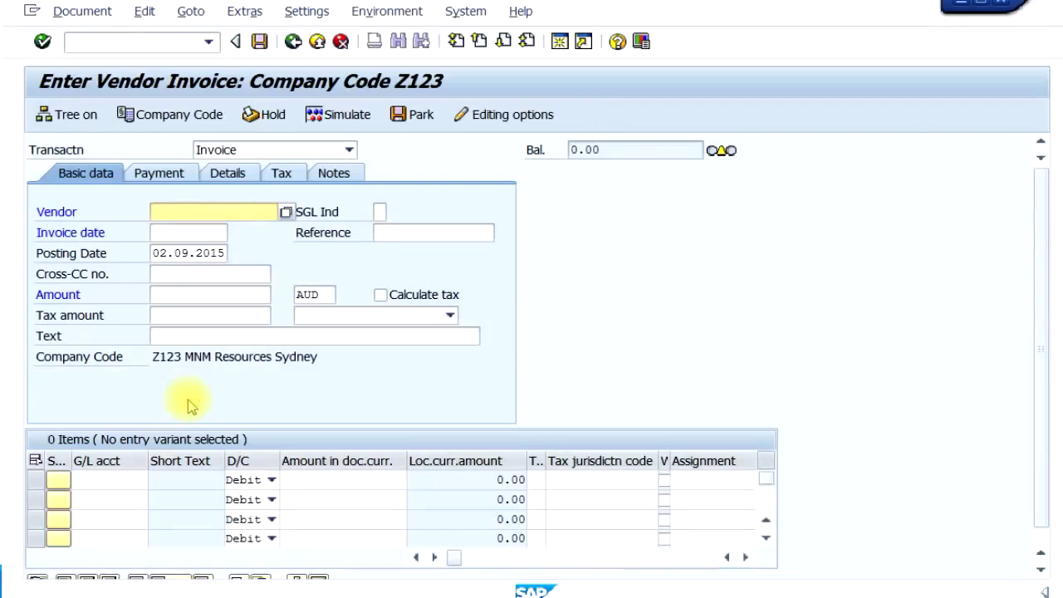
pyautogui.click(189, 233)
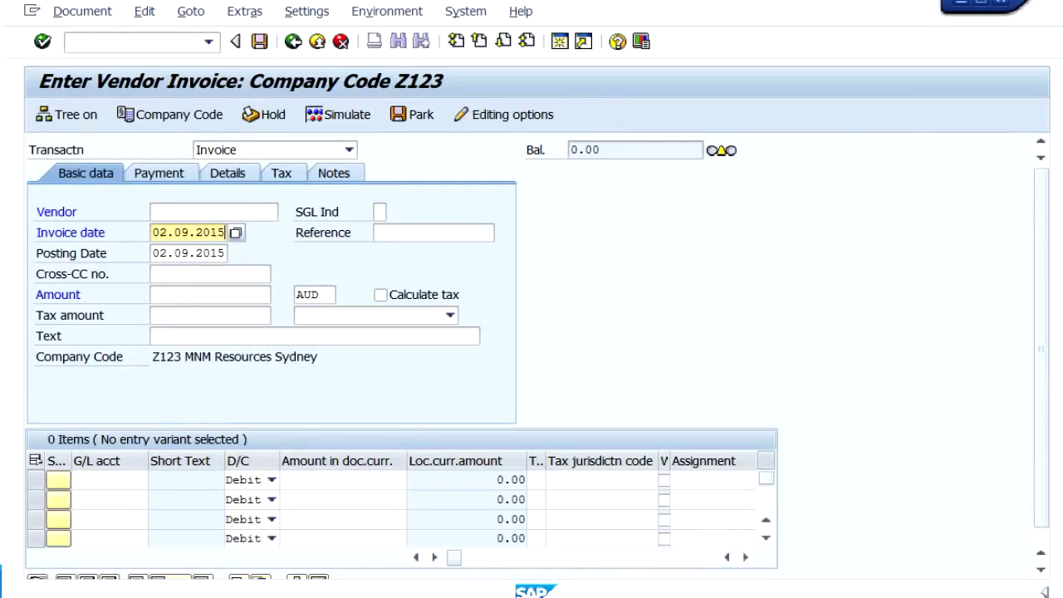
pyautogui.click(404, 232)
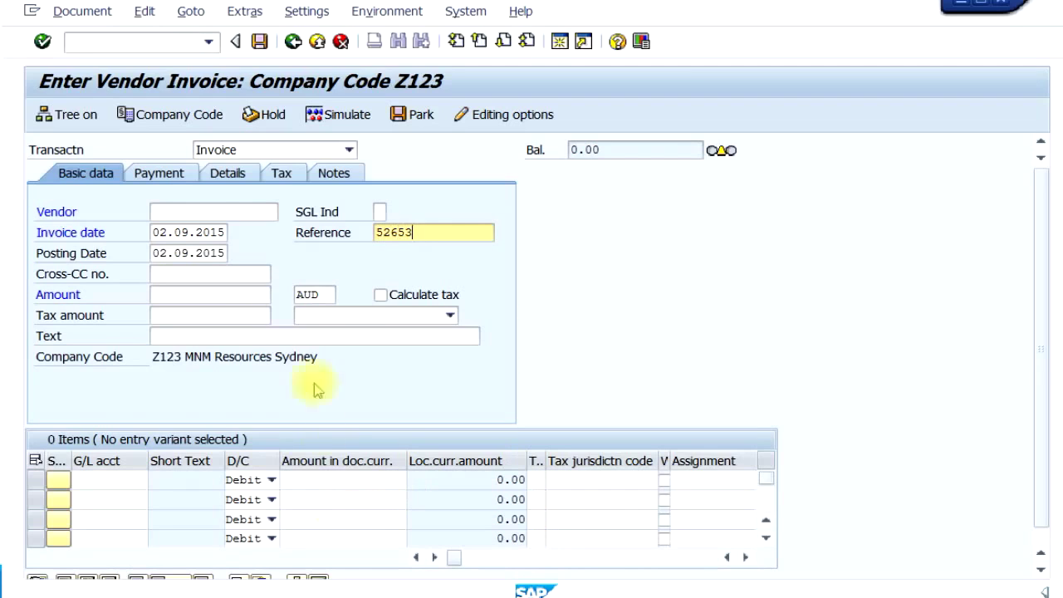
pyautogui.click(274, 213)
pyautogui.click(288, 217)
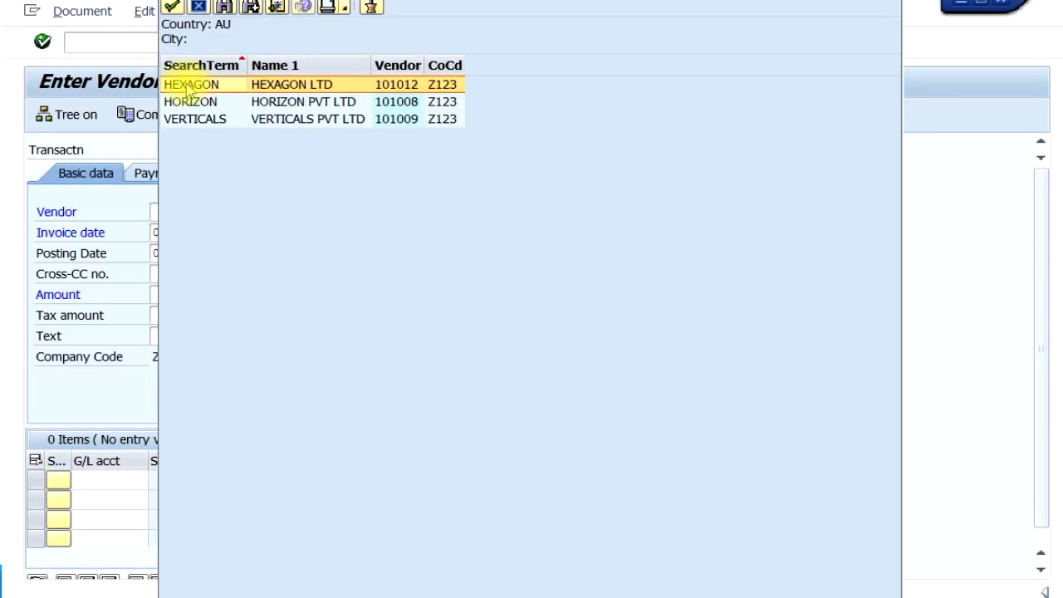
pyautogui.doubleClick(189, 86)
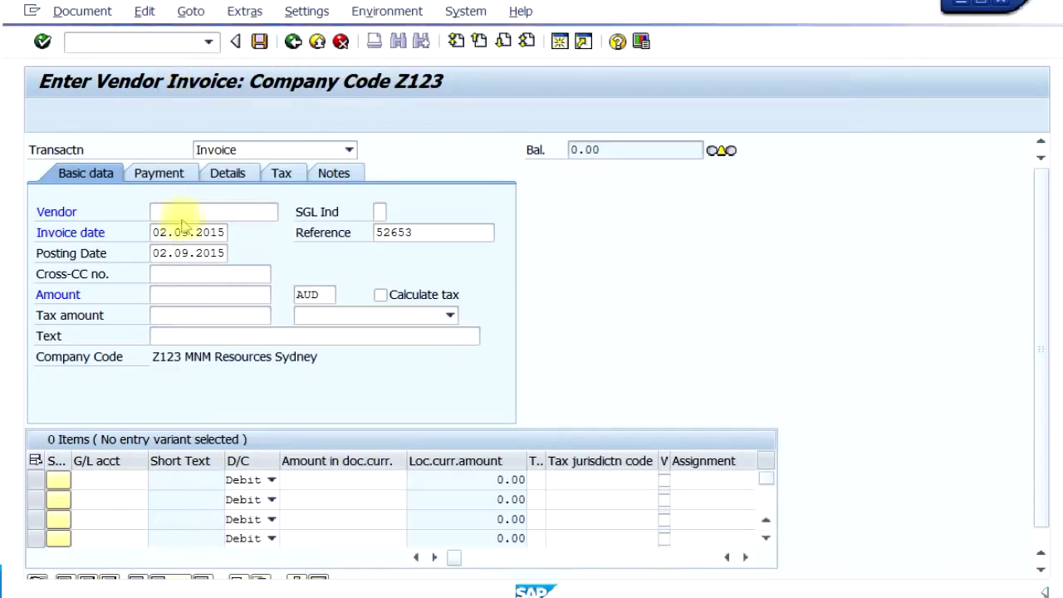
pyautogui.click(165, 296)
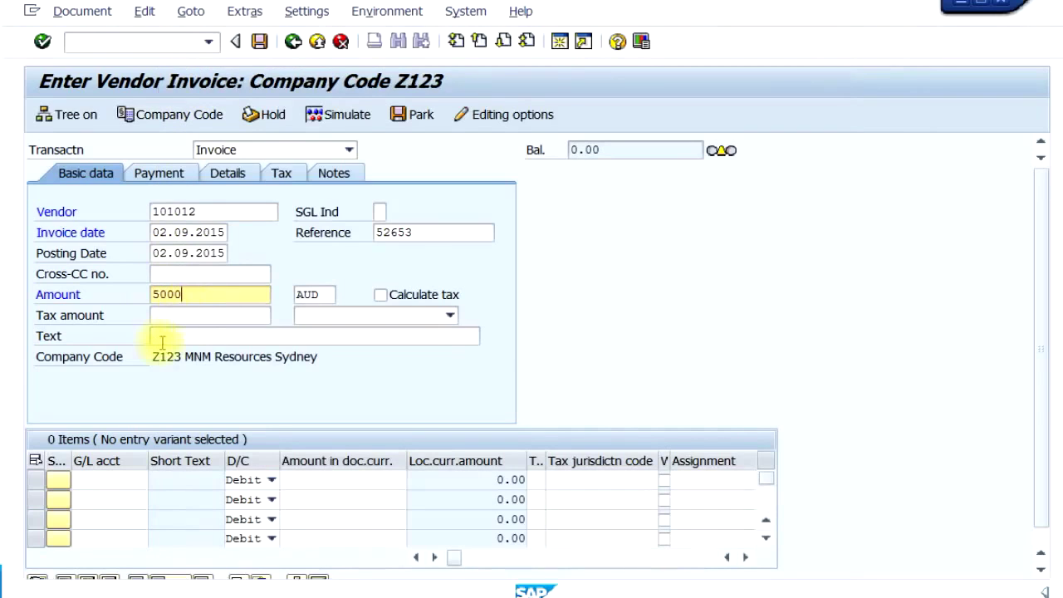
pyautogui.click(181, 334)
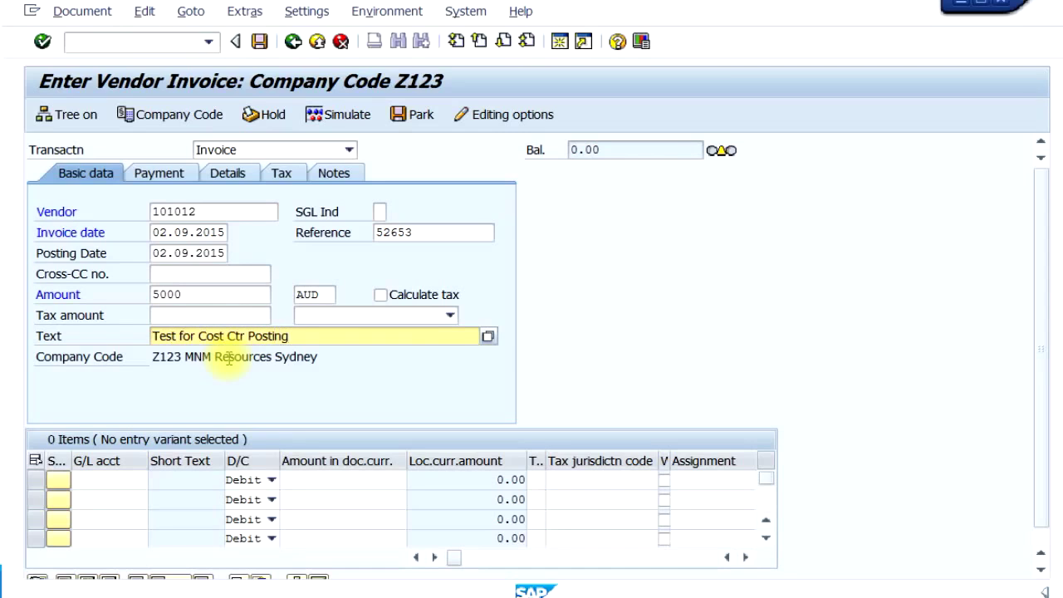
# Search G/L accounts with 5*, assign 502000 Office Supplies Expense to the first invoice line, and enter a debit amount of 5000
pyautogui.click(116, 479)
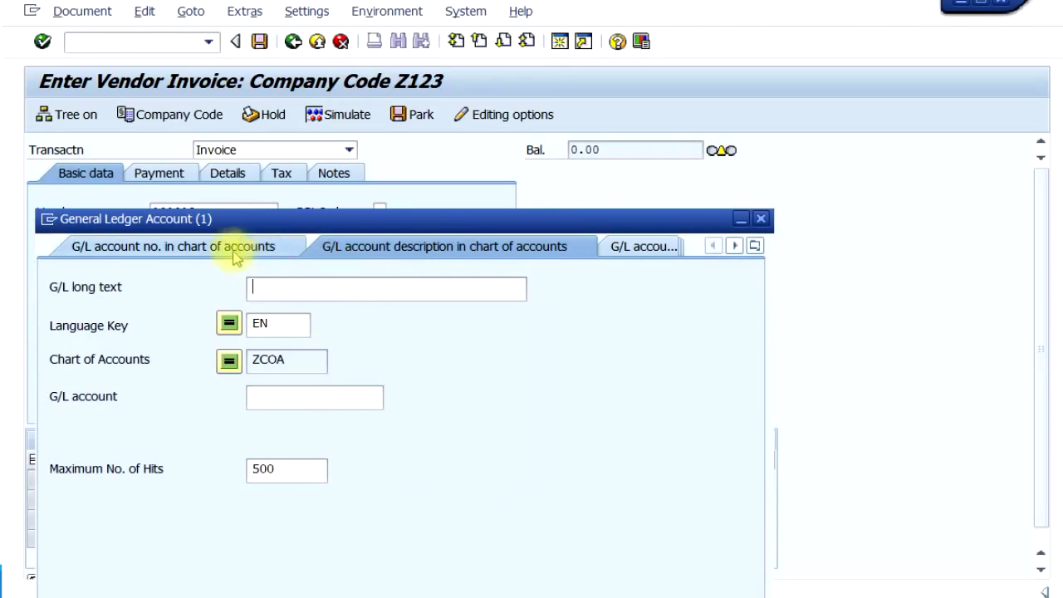
pyautogui.click(266, 249)
pyautogui.write('5*')
pyautogui.press('Return')
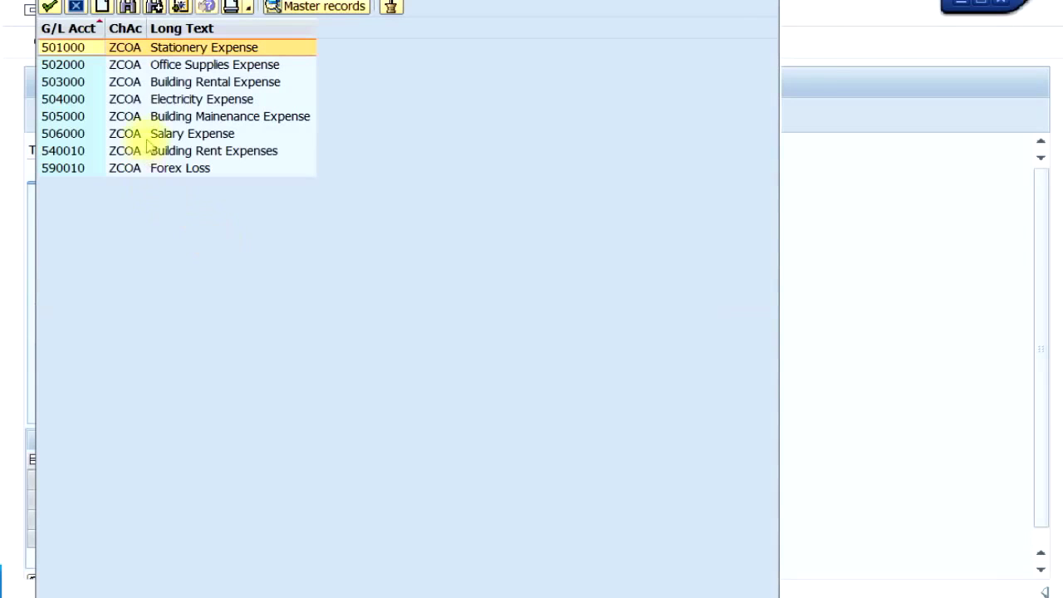
pyautogui.doubleClick(207, 65)
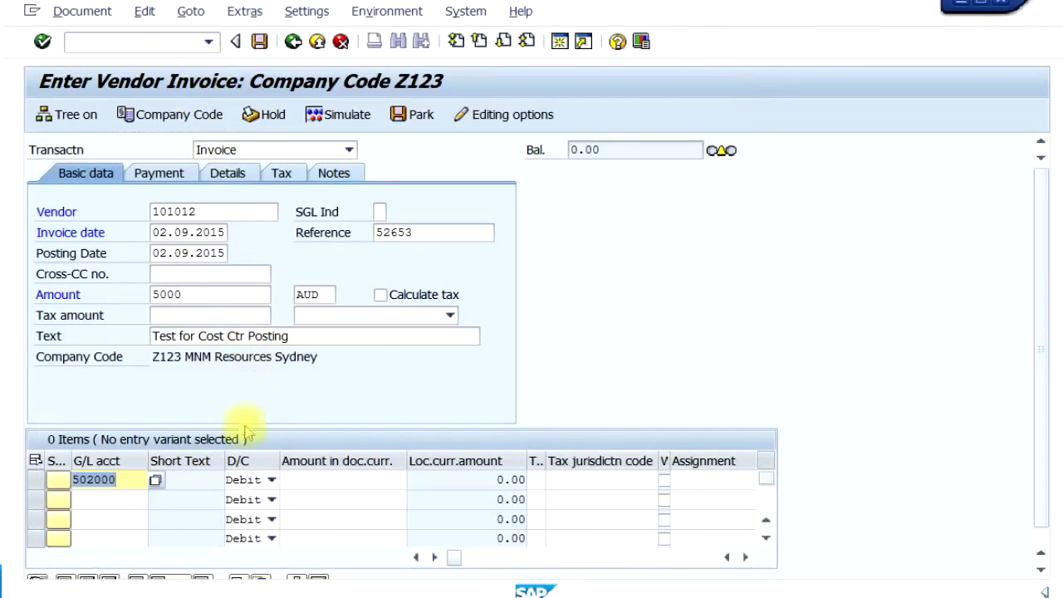
pyautogui.click(334, 480)
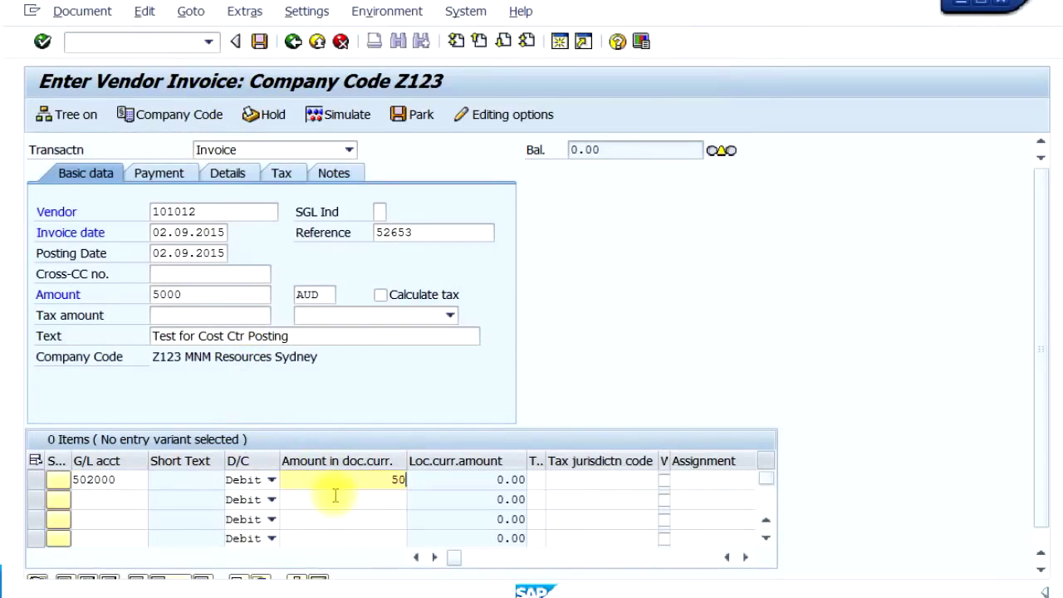
# Assign cost center 10101 to the office supplies line and post the vendor invoice
pyautogui.click(745, 558)
pyautogui.click(745, 558)
pyautogui.click(745, 558)
pyautogui.click(745, 558)
pyautogui.click(745, 558)
pyautogui.click(745, 558)
pyautogui.click(586, 479)
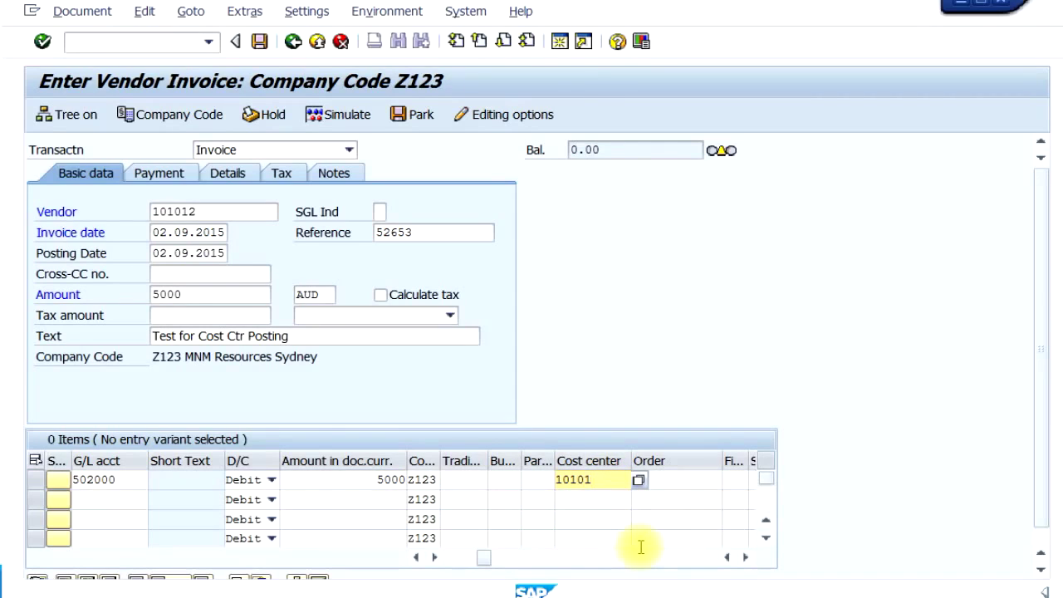
pyautogui.press('Return')
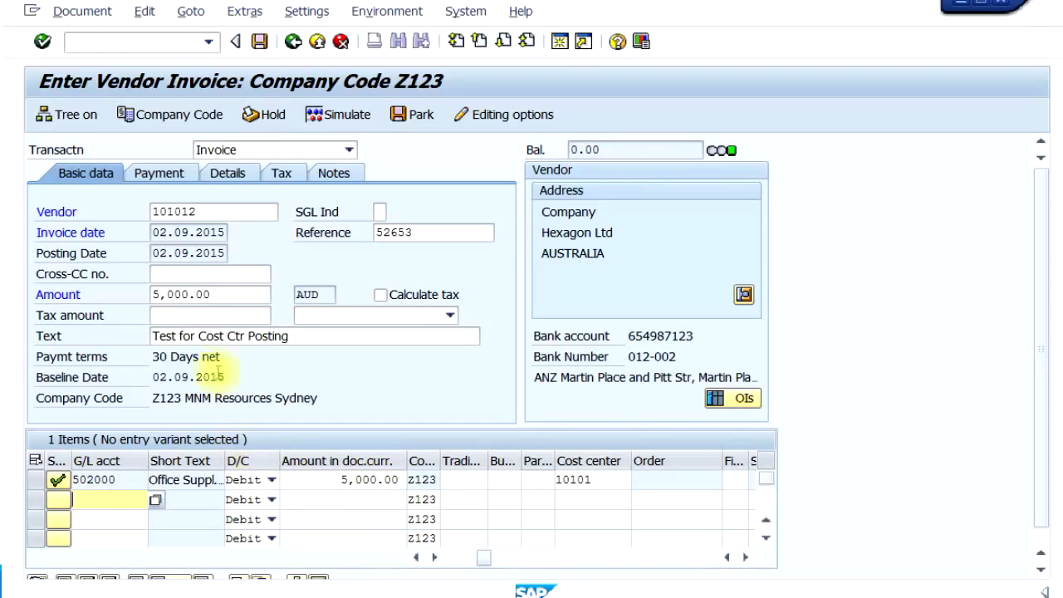
pyautogui.click(260, 43)
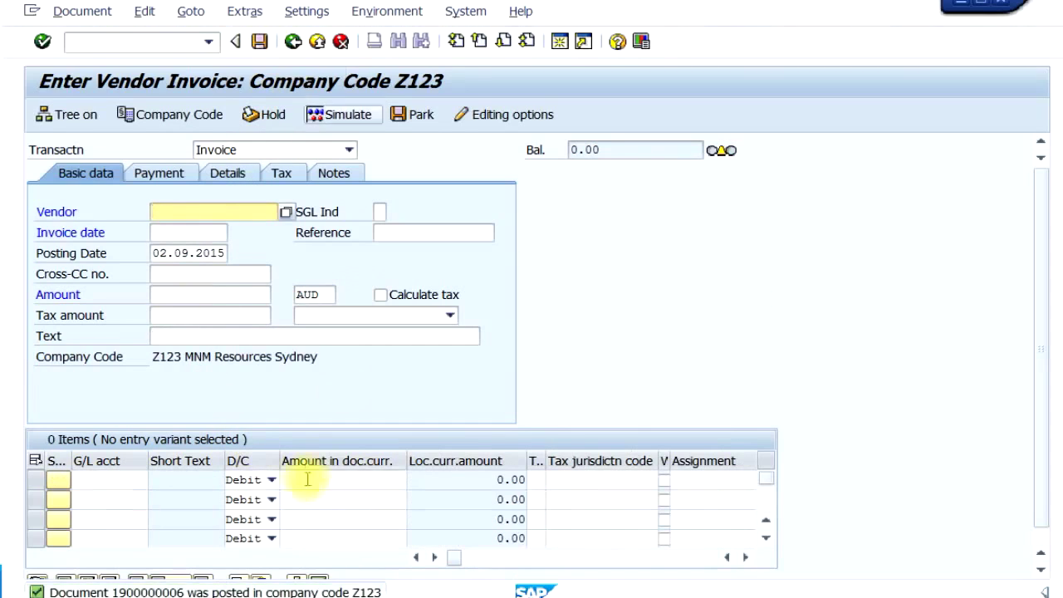
# Display the posted vendor invoice and list its related accounting documents, keeping the document header in view
pyautogui.click(82, 12)
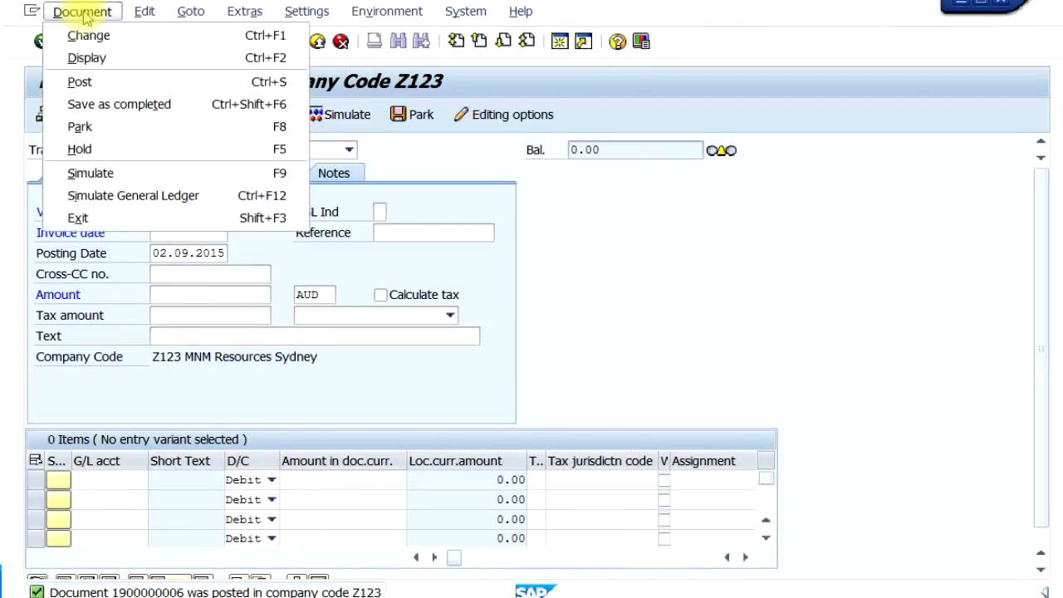
pyautogui.click(83, 59)
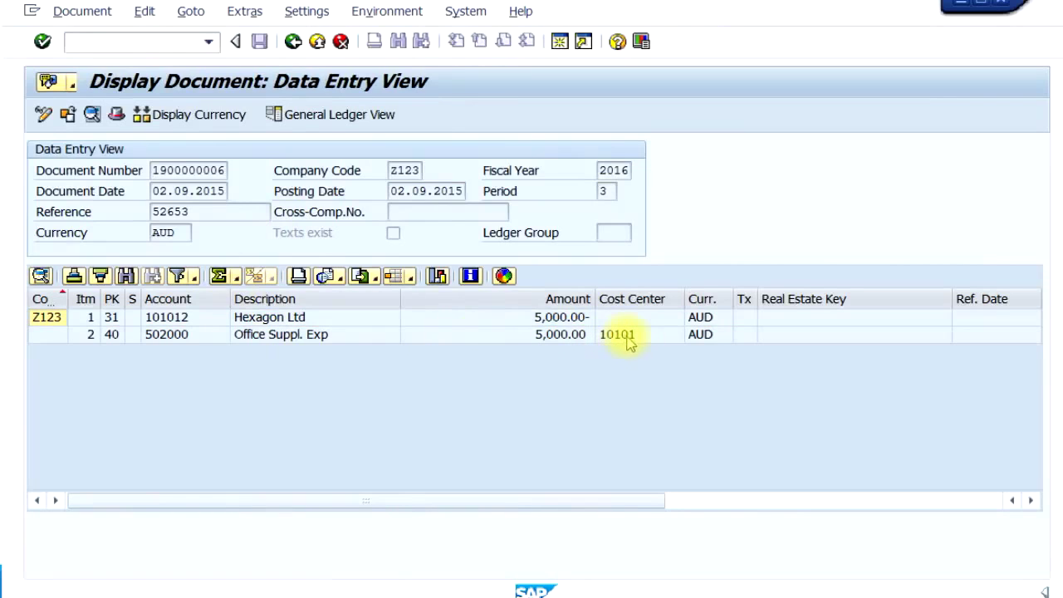
pyautogui.click(405, 12)
pyautogui.moveTo(458, 117)
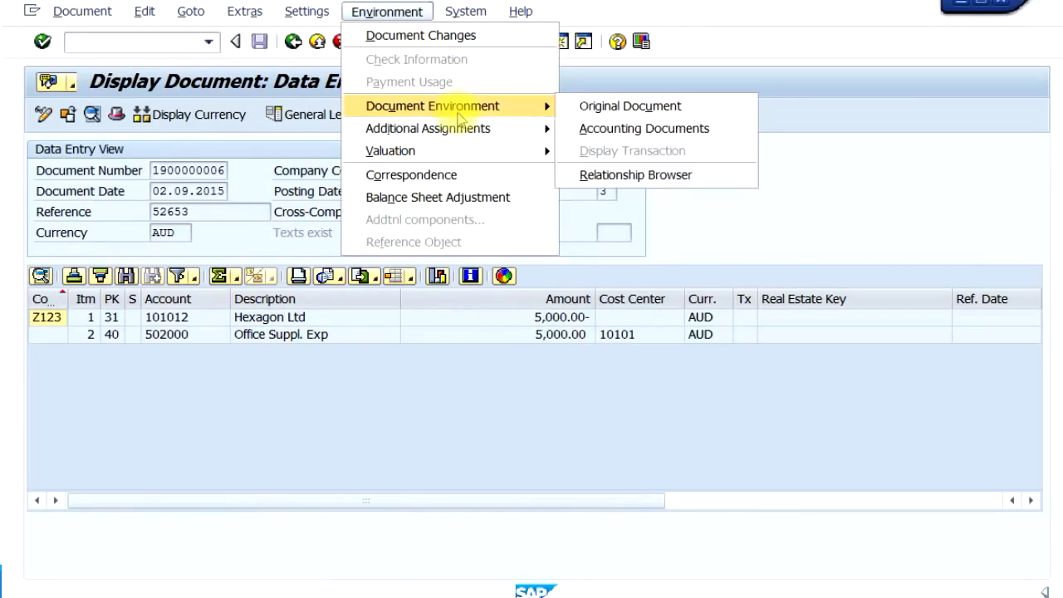
pyautogui.click(620, 128)
pyautogui.moveTo(239, 156); pyautogui.dragTo(916, 126)
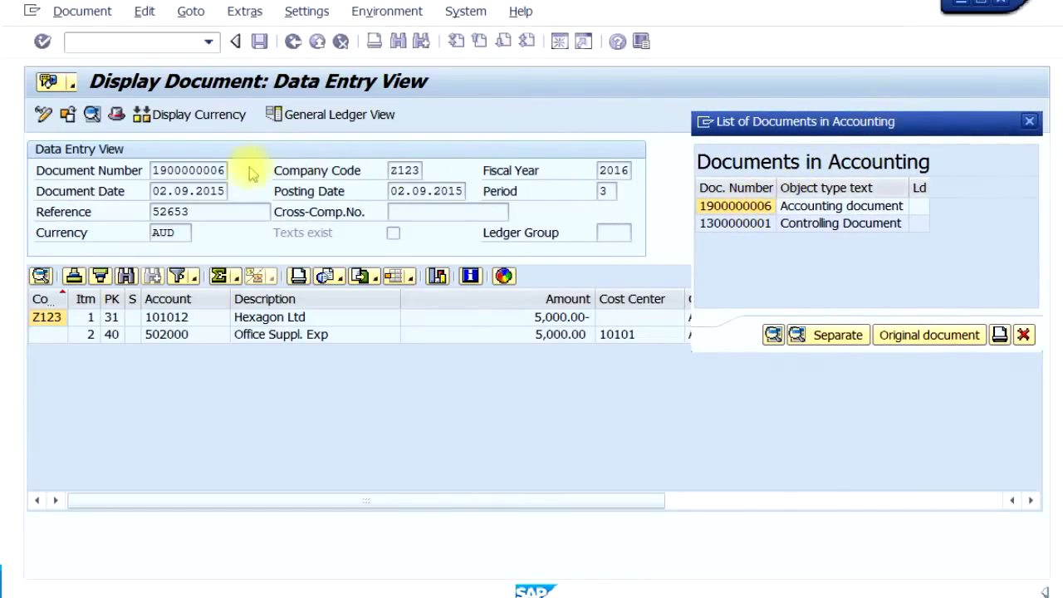
# Open the invoice's Controlling Document, expand its cost line through to the offsetting account, and open the source document
pyautogui.click(748, 224)
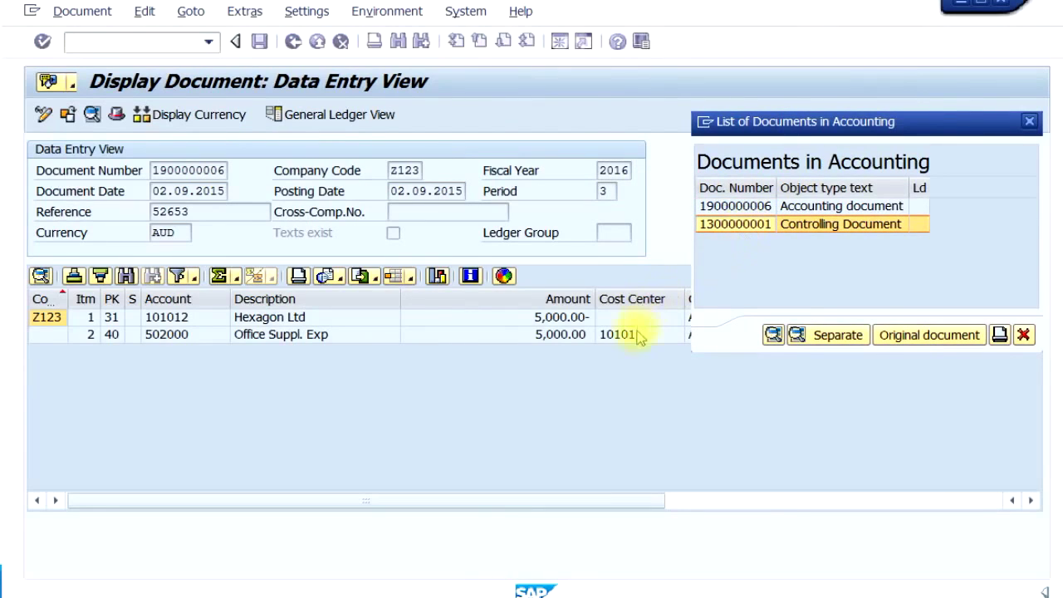
pyautogui.doubleClick(787, 227)
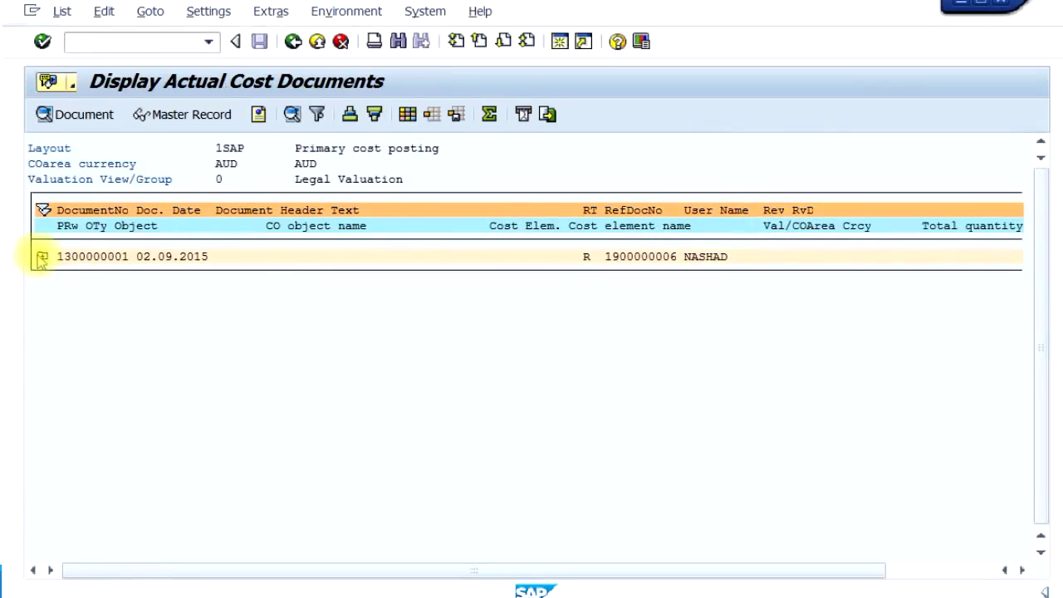
pyautogui.click(42, 259)
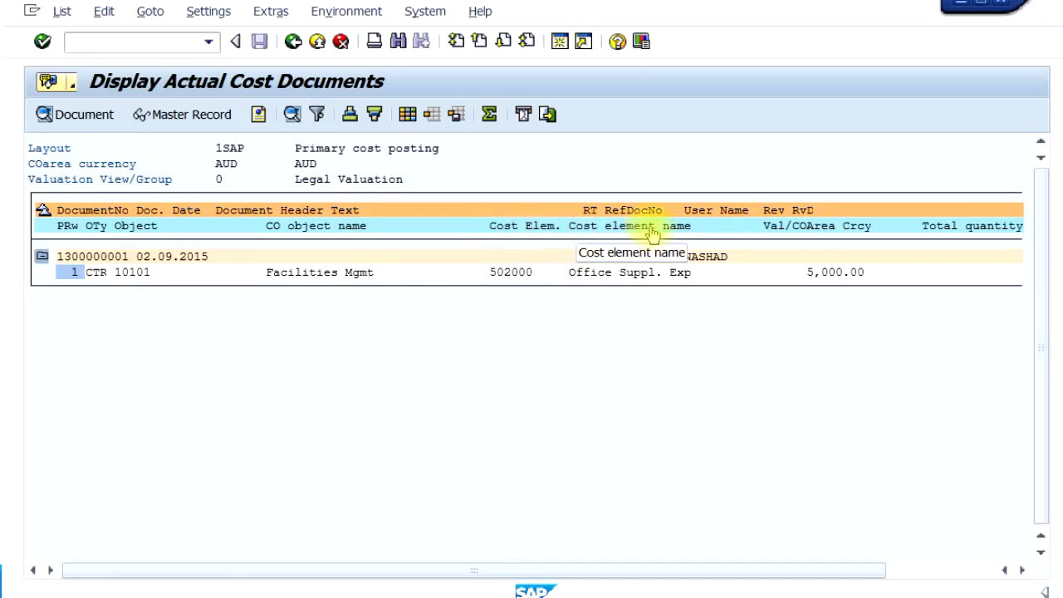
pyautogui.click(972, 571)
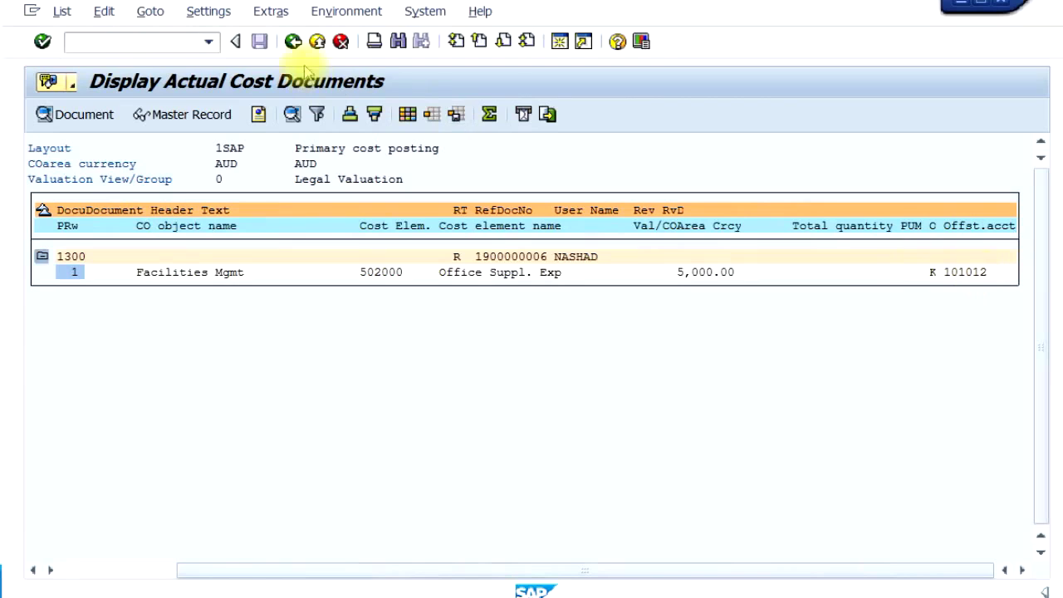
pyautogui.click(78, 115)
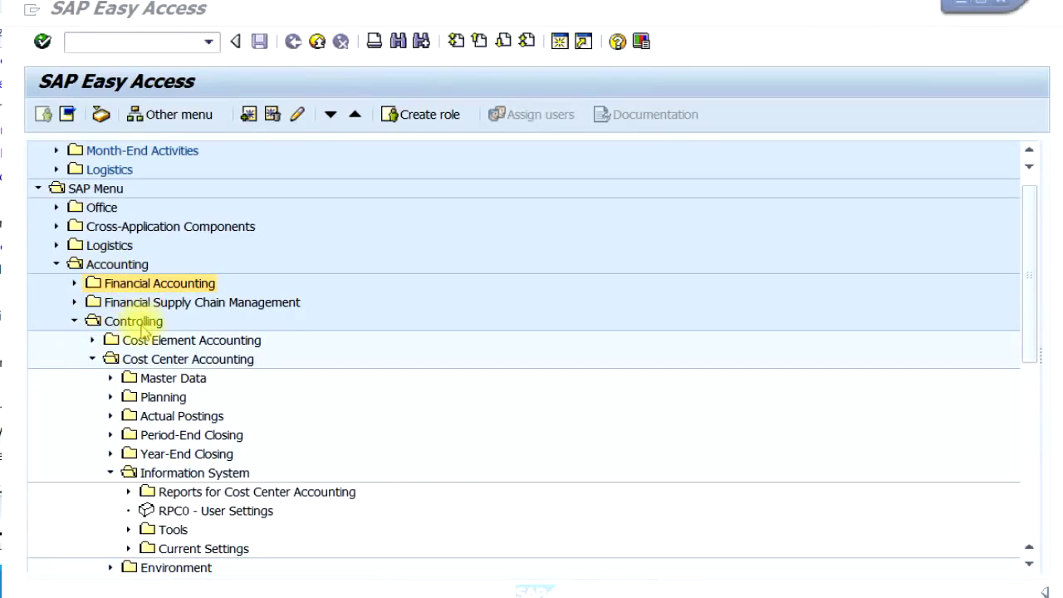
# Expand Reports for Cost Center Accounting under the Information System of Cost Center Accounting in Controlling
pyautogui.click(133, 359)
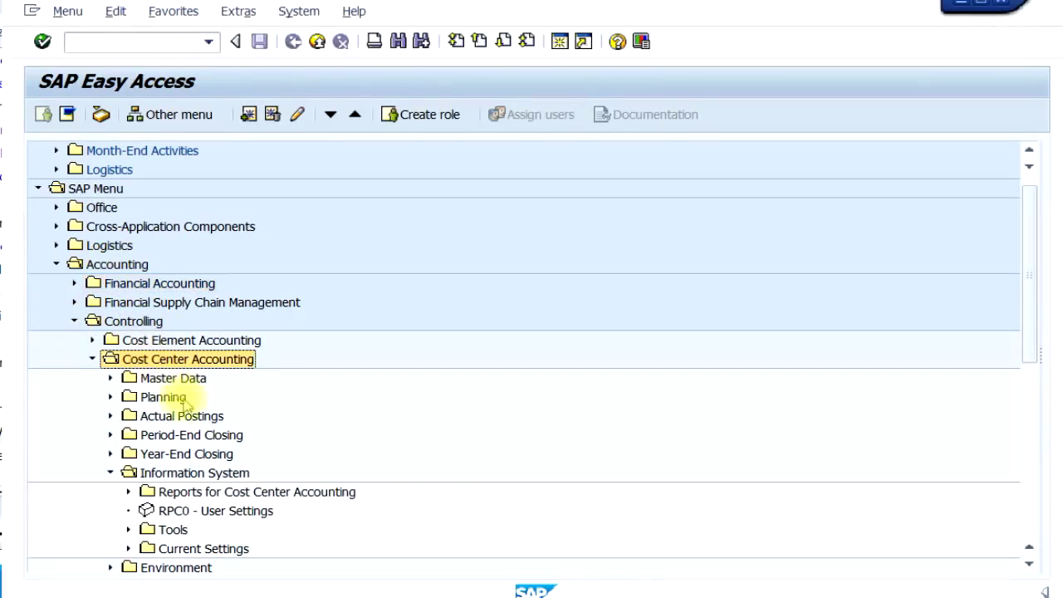
pyautogui.click(198, 473)
pyautogui.scroll(-1, 199, 471)
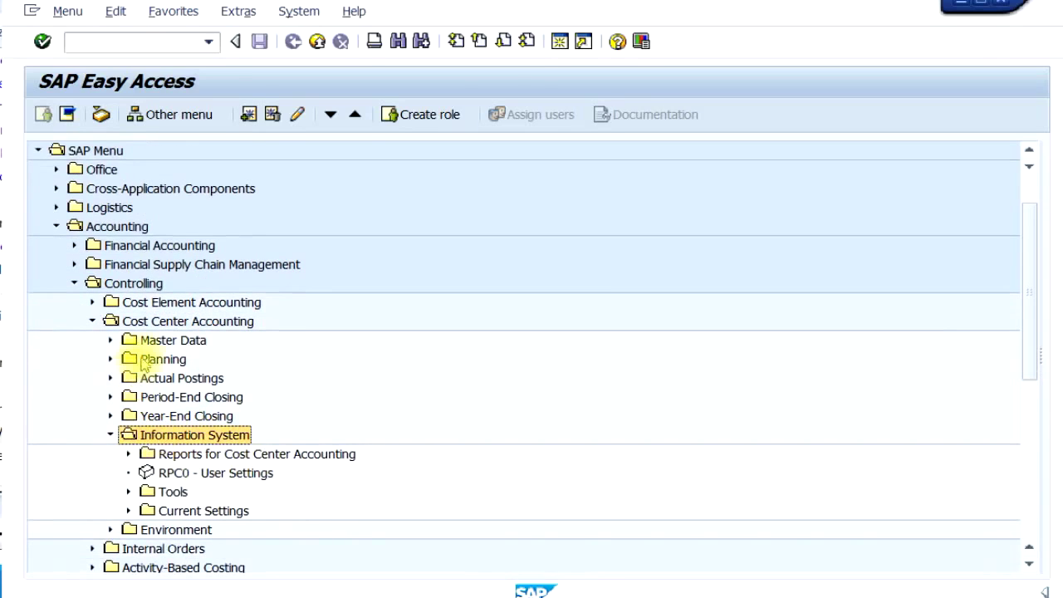
pyautogui.click(129, 454)
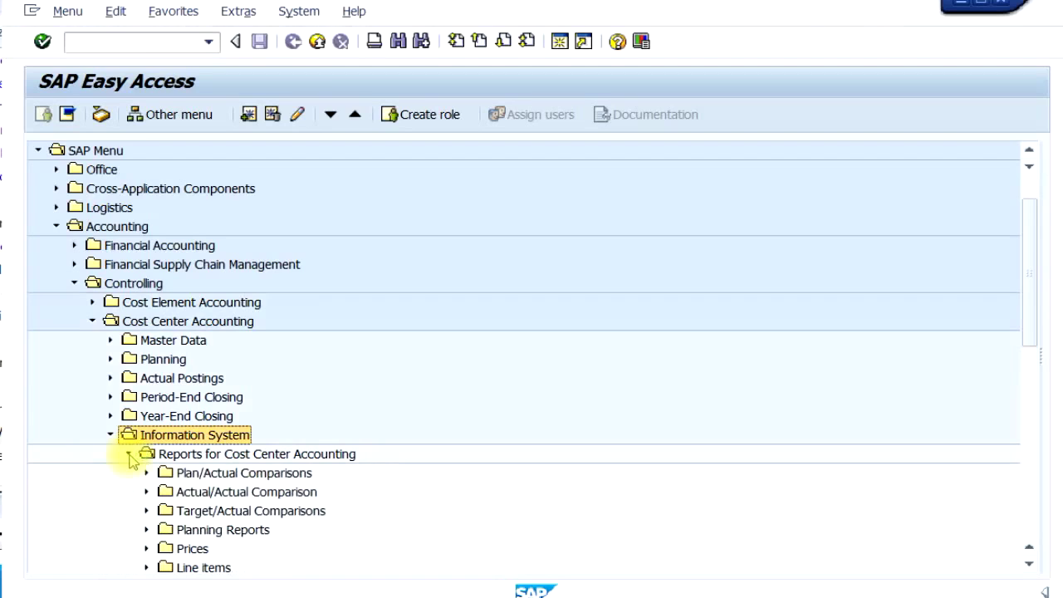
pyautogui.scroll(-2, 249, 475)
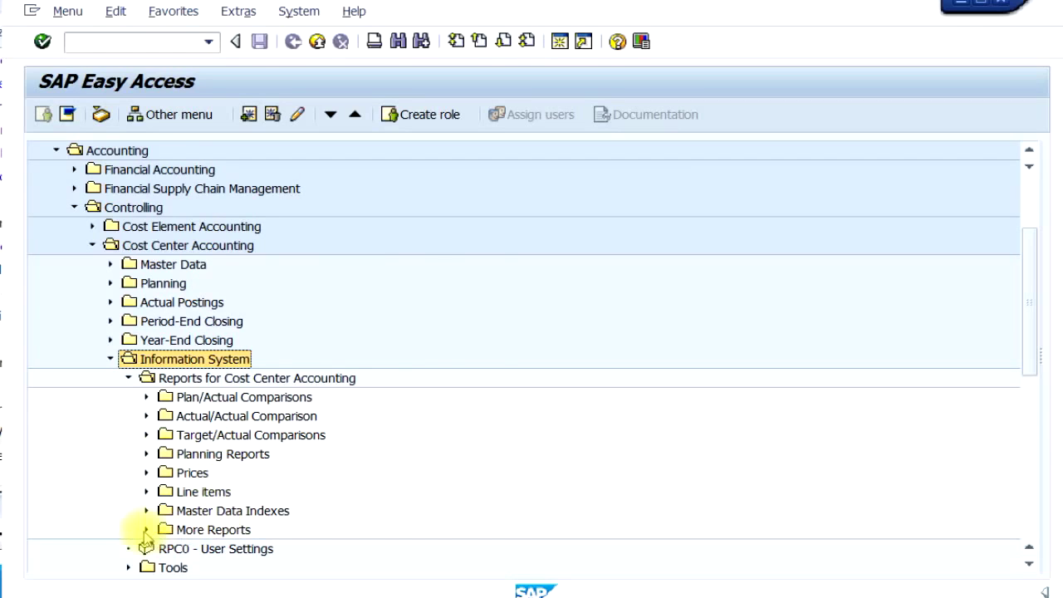
# Look through the cost center reports in the More Reports folder, then collapse the folder
pyautogui.click(145, 531)
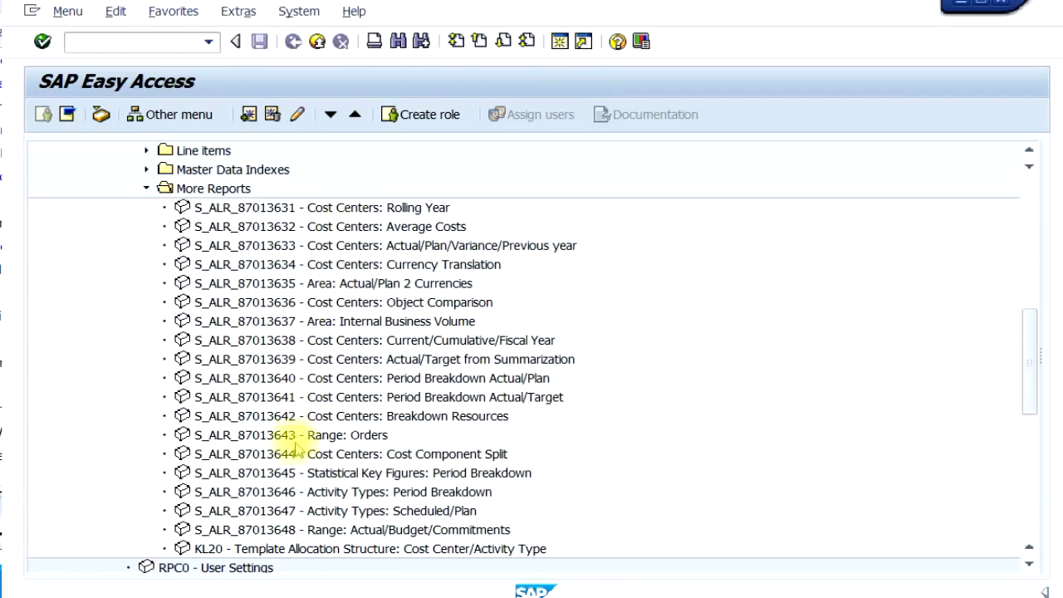
pyautogui.scroll(5, 285, 468)
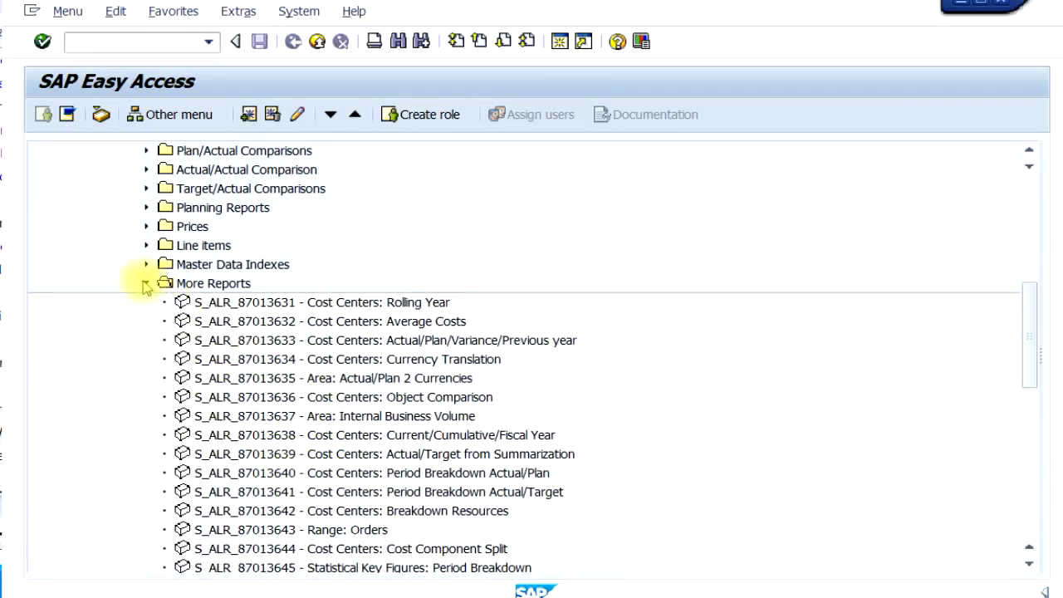
pyautogui.click(146, 284)
pyautogui.scroll(4, 241, 329)
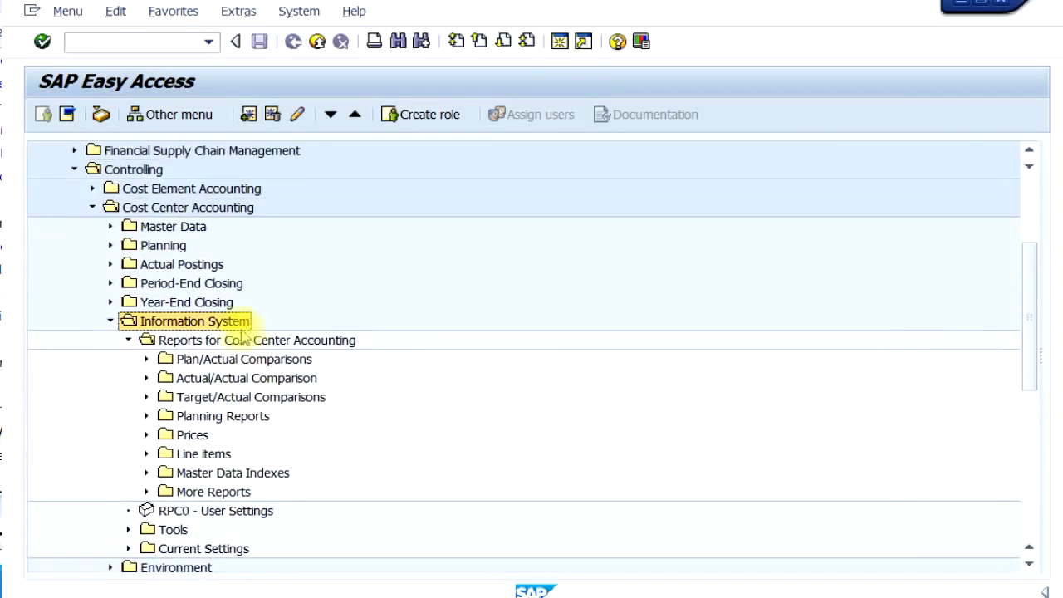
# Open the S_ALR_87013611 Cost Centers: Actual/Plan/Variance report from Plan/Actual Comparisons
pyautogui.click(146, 361)
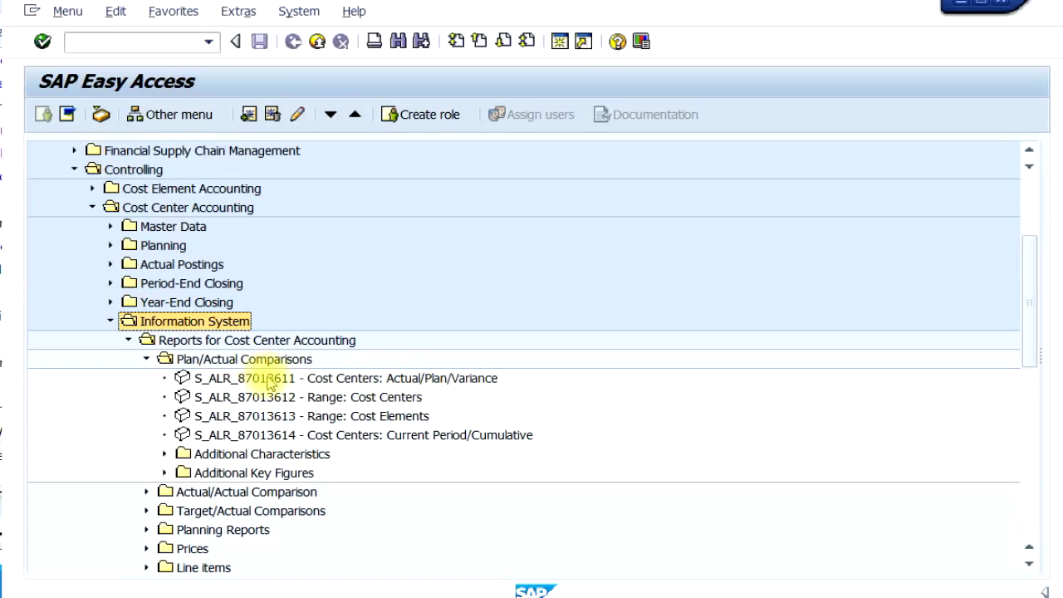
pyautogui.doubleClick(268, 382)
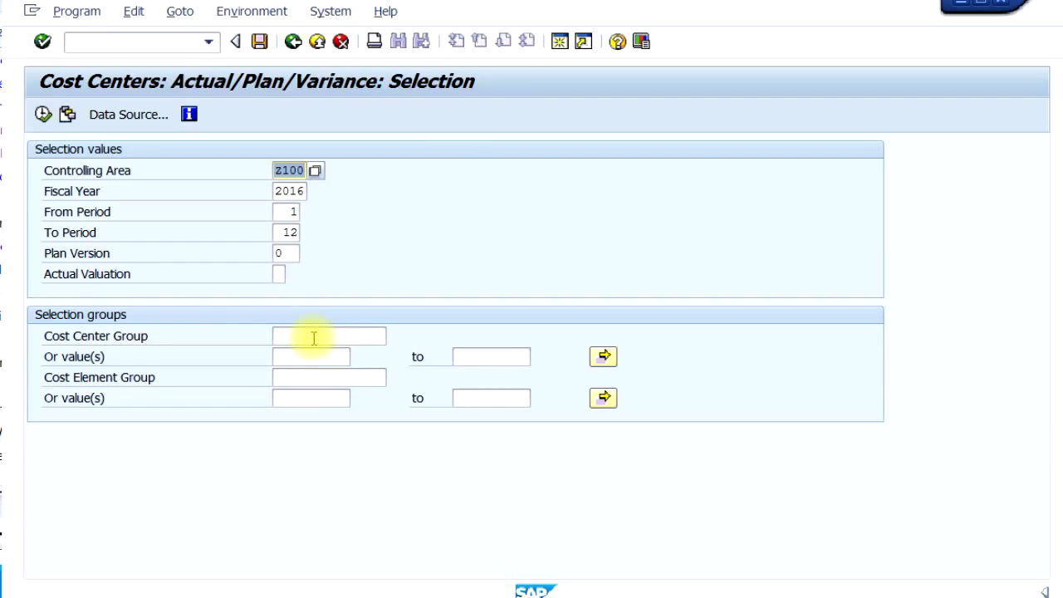
# In a new session, open the OKENN standard hierarchy display from the master data of Cost Center Accounting
pyautogui.click(560, 43)
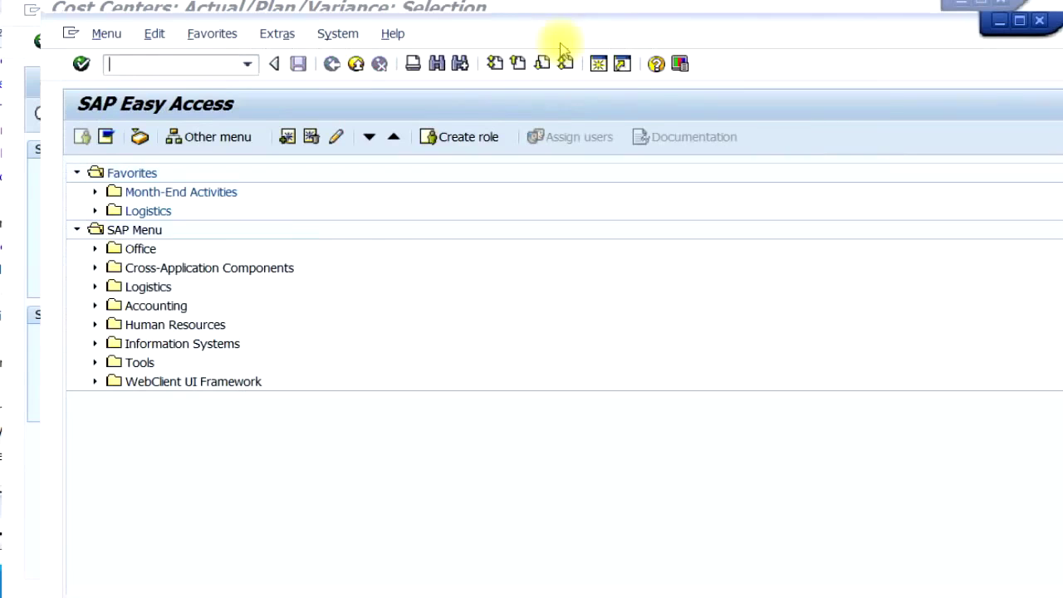
pyautogui.click(94, 306)
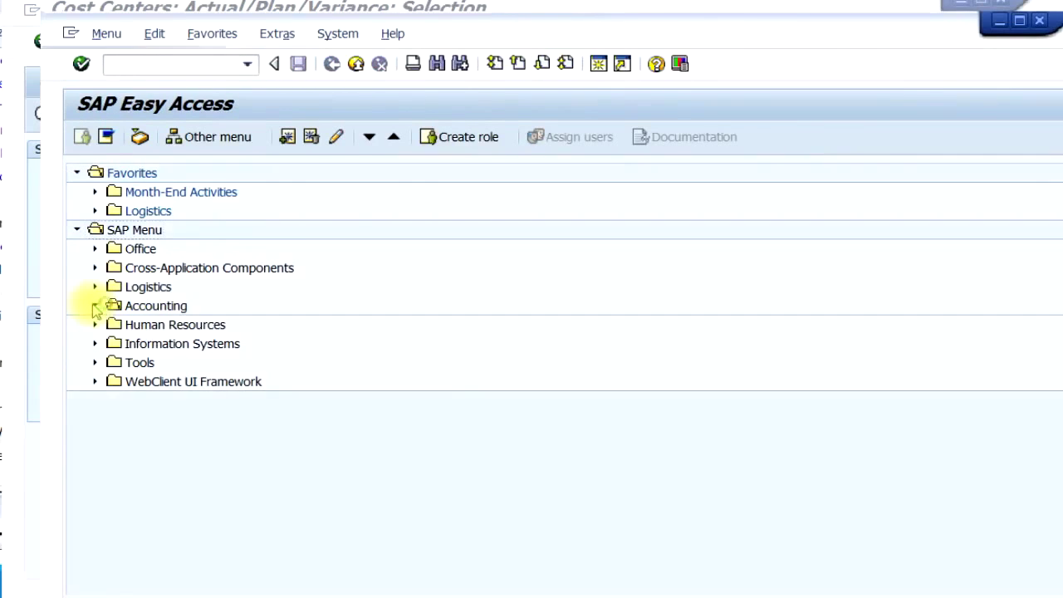
pyautogui.click(113, 362)
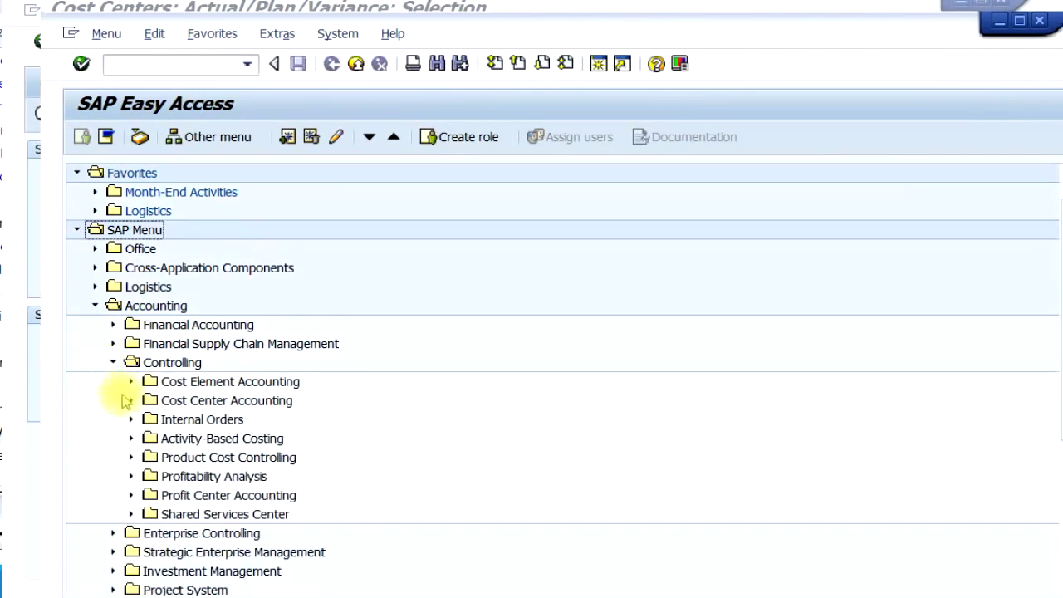
pyautogui.click(131, 401)
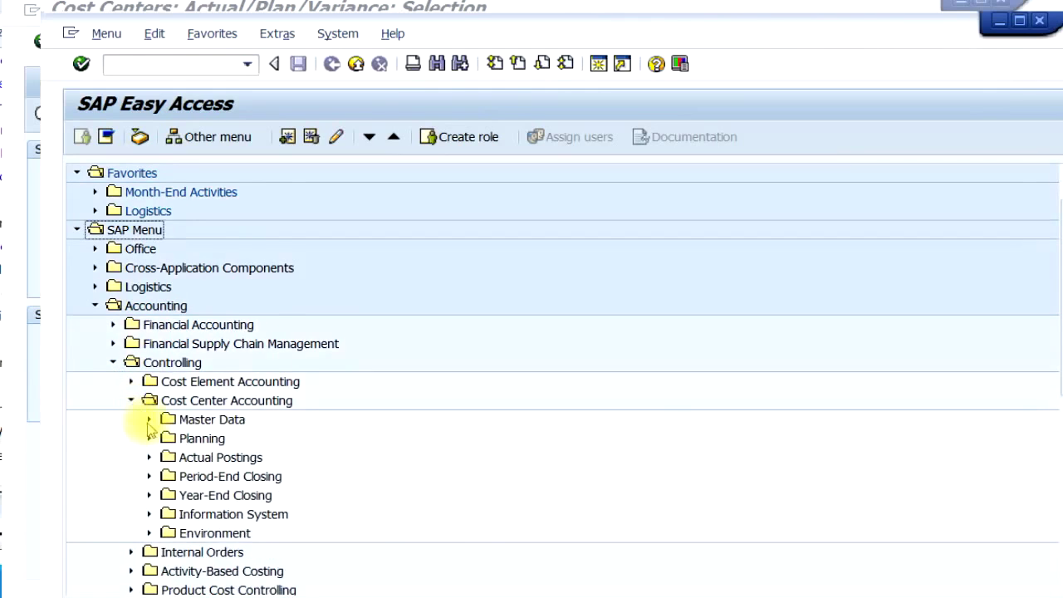
pyautogui.click(149, 420)
pyautogui.click(167, 438)
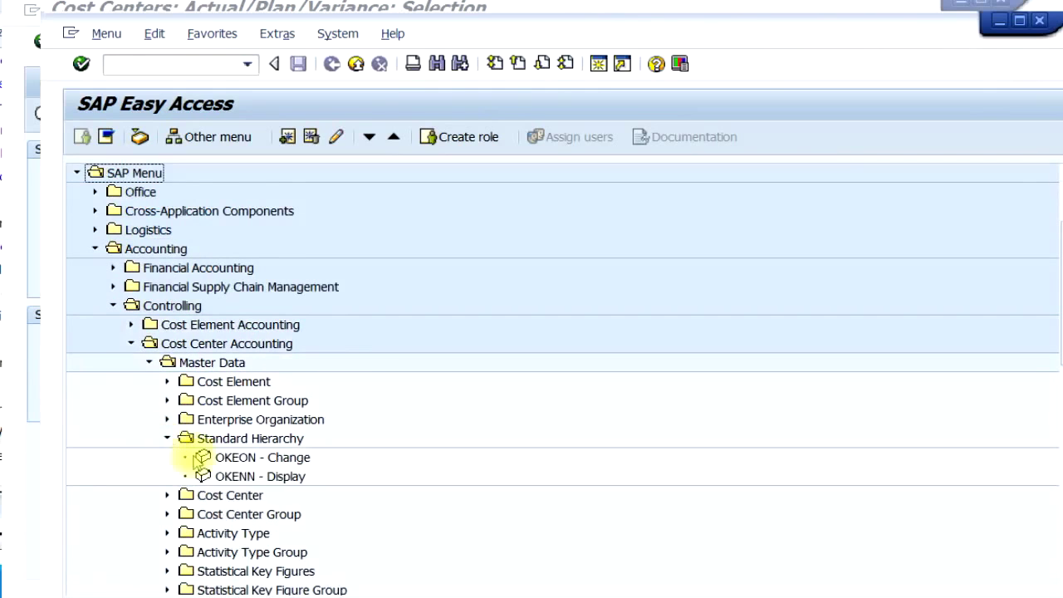
pyautogui.doubleClick(245, 476)
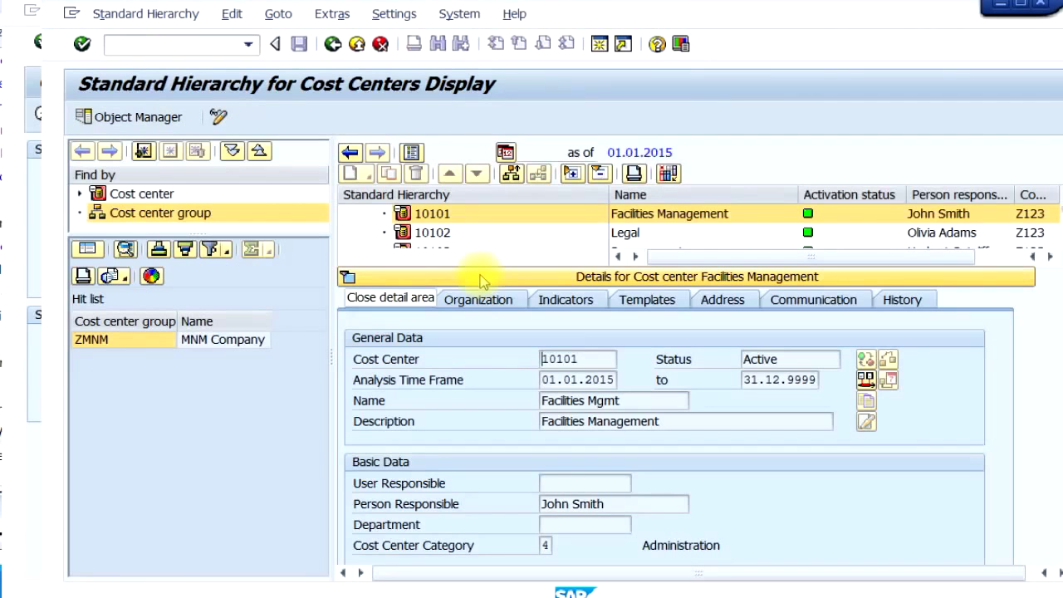
# Close the cost center details, examine group 101 Admin and its cost centers in the hierarchy, and return to the report selection
pyautogui.click(347, 278)
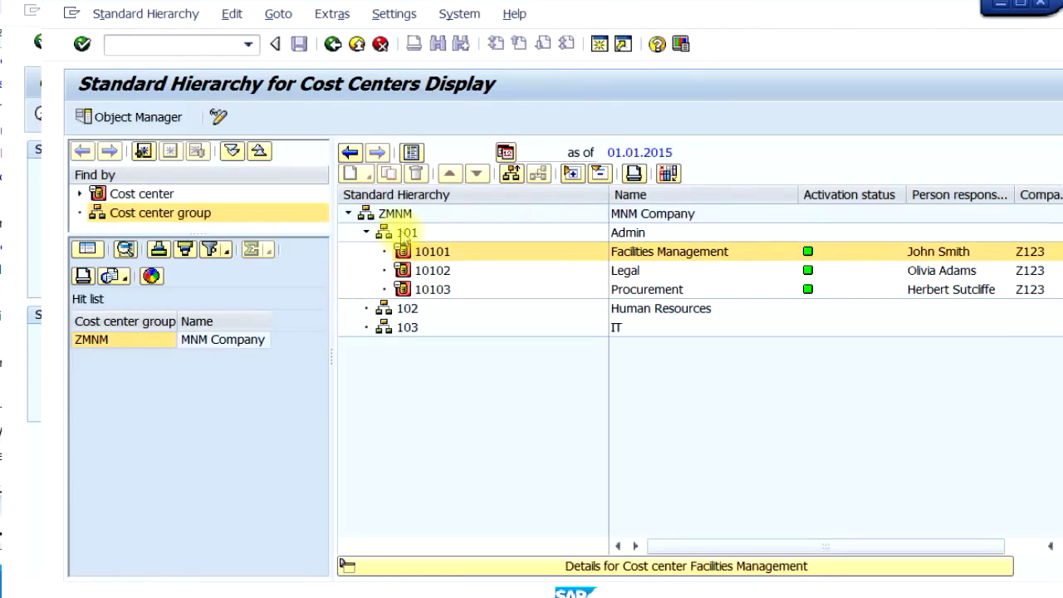
pyautogui.click(407, 232)
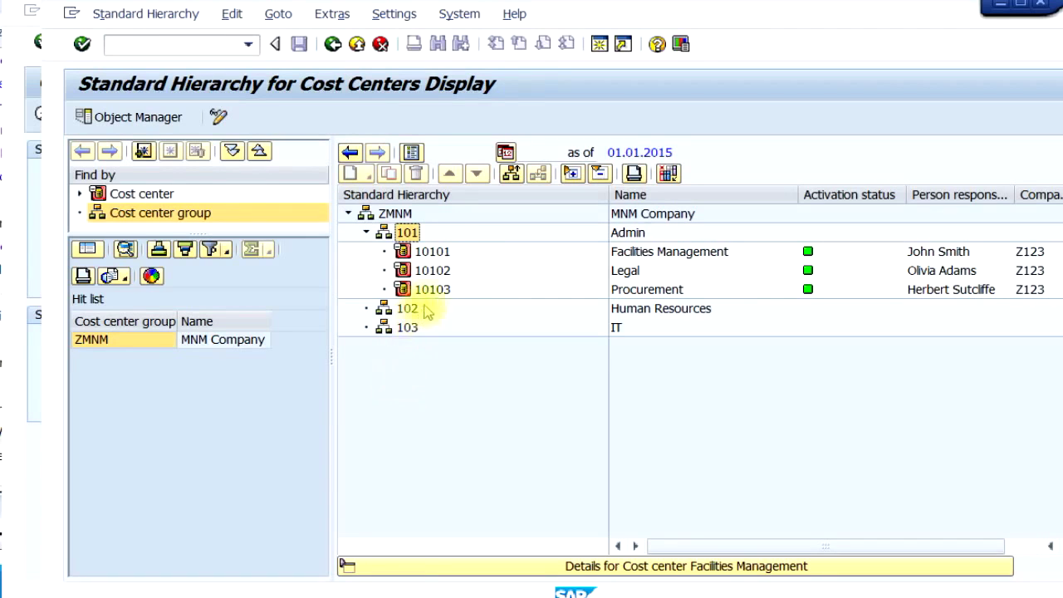
pyautogui.click(415, 234)
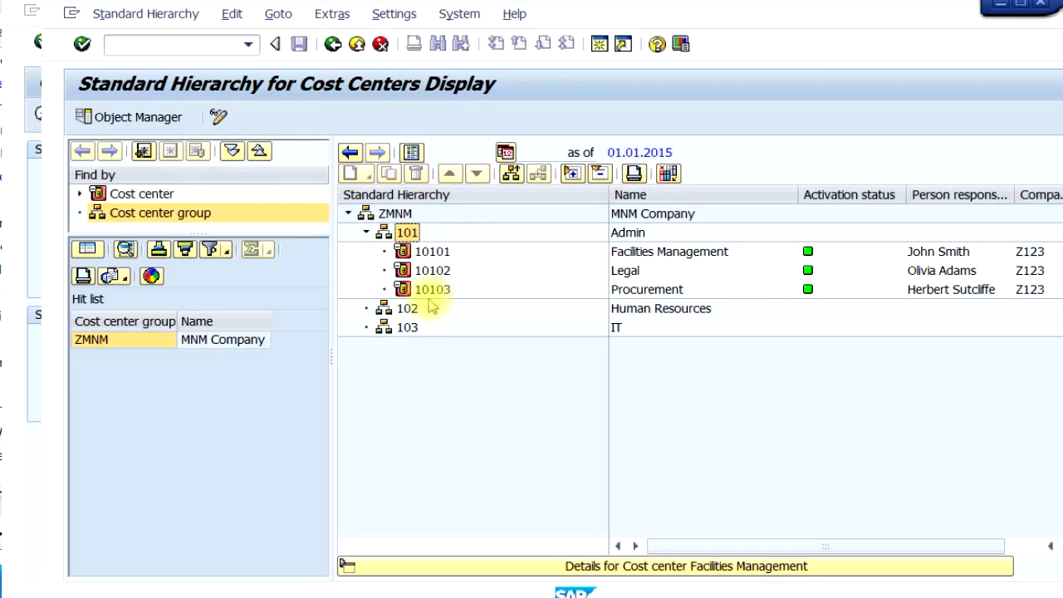
pyautogui.click(1005, 10)
# Set the report's Cost Center Group to 101 and the Cost Element Group to EXPS
pyautogui.click(329, 336)
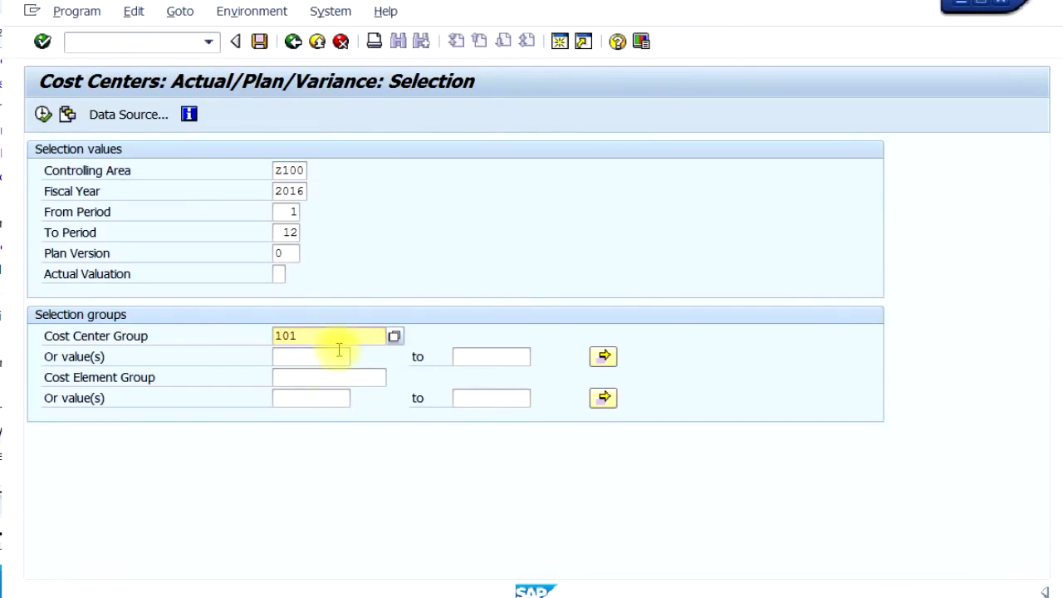
pyautogui.click(287, 356)
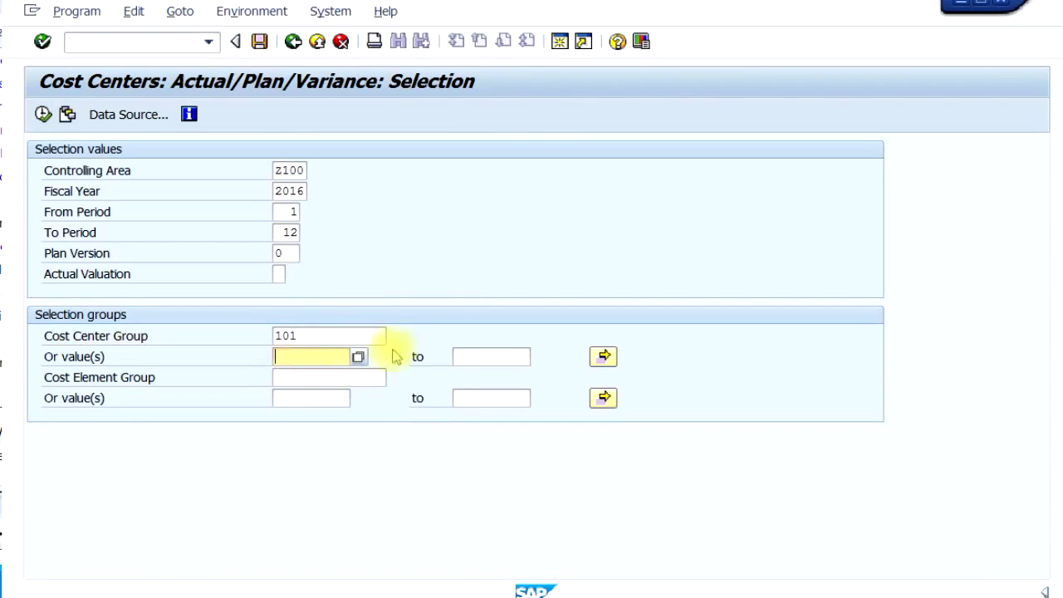
pyautogui.click(324, 379)
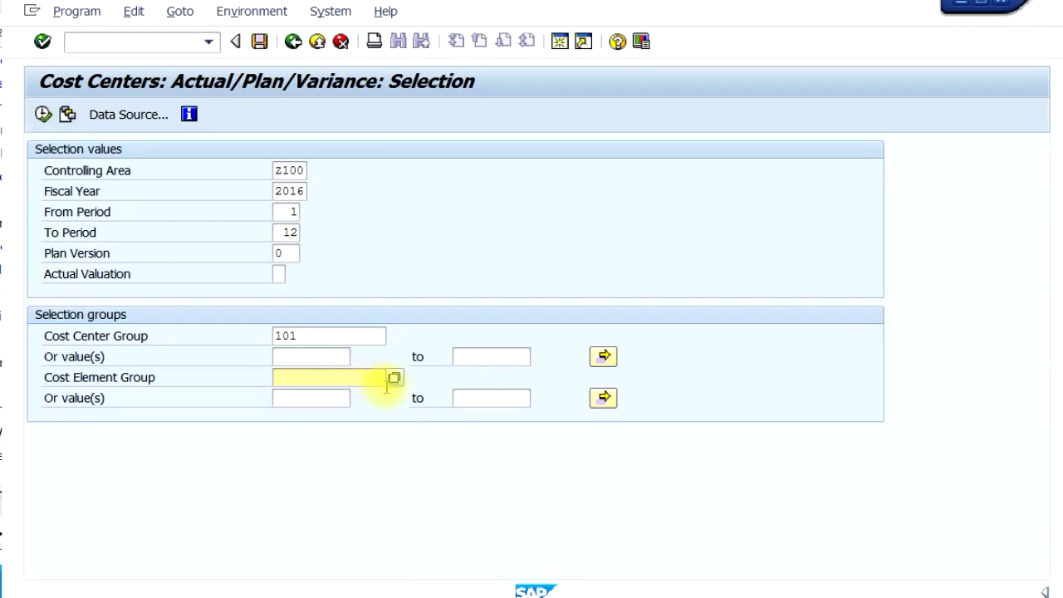
pyautogui.click(390, 375)
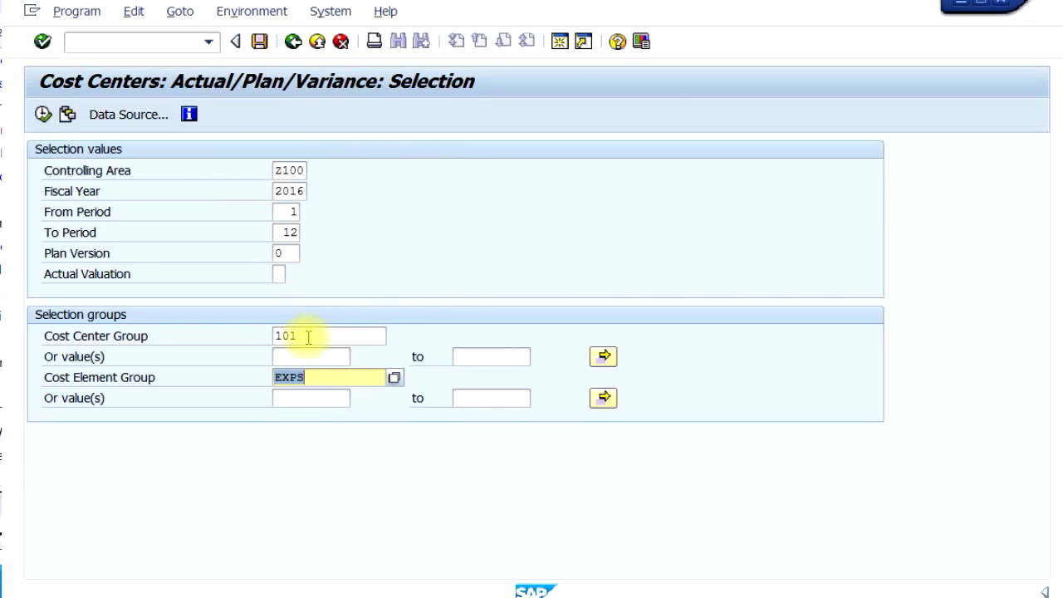
pyautogui.click(305, 378)
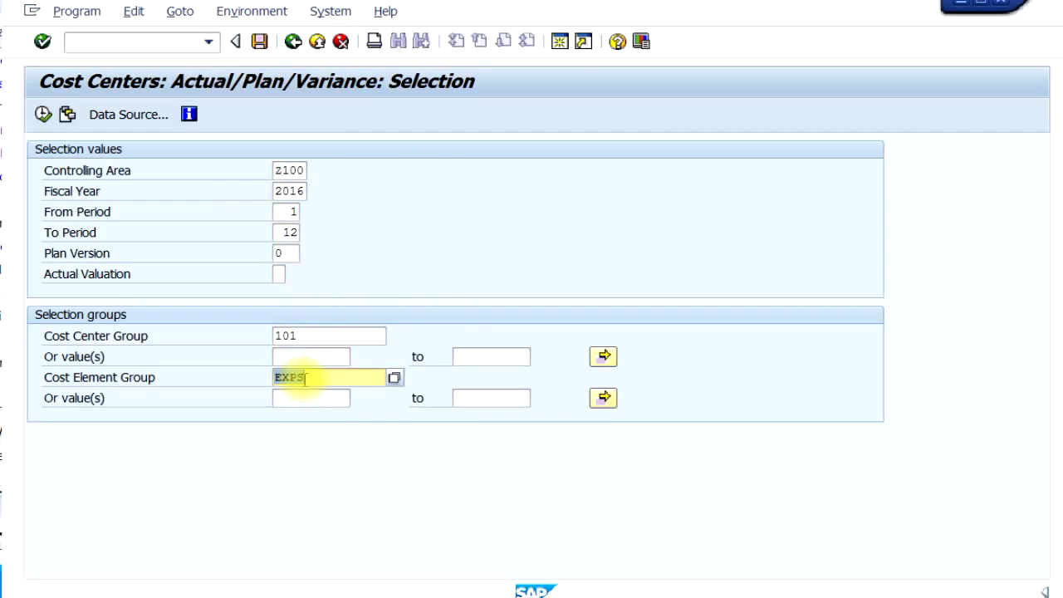
pyautogui.doubleClick(295, 380)
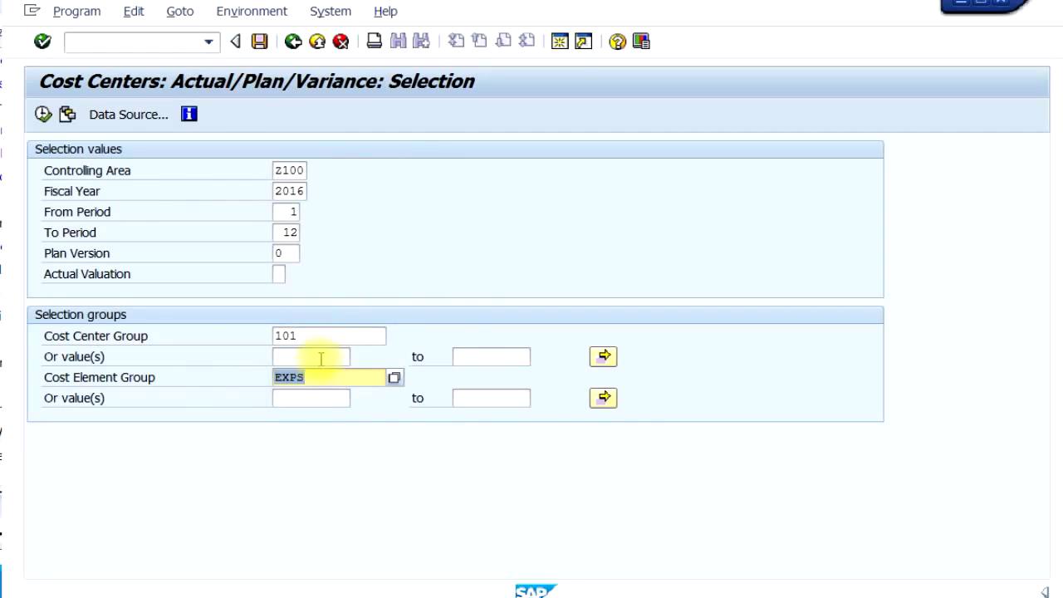
pyautogui.click(300, 397)
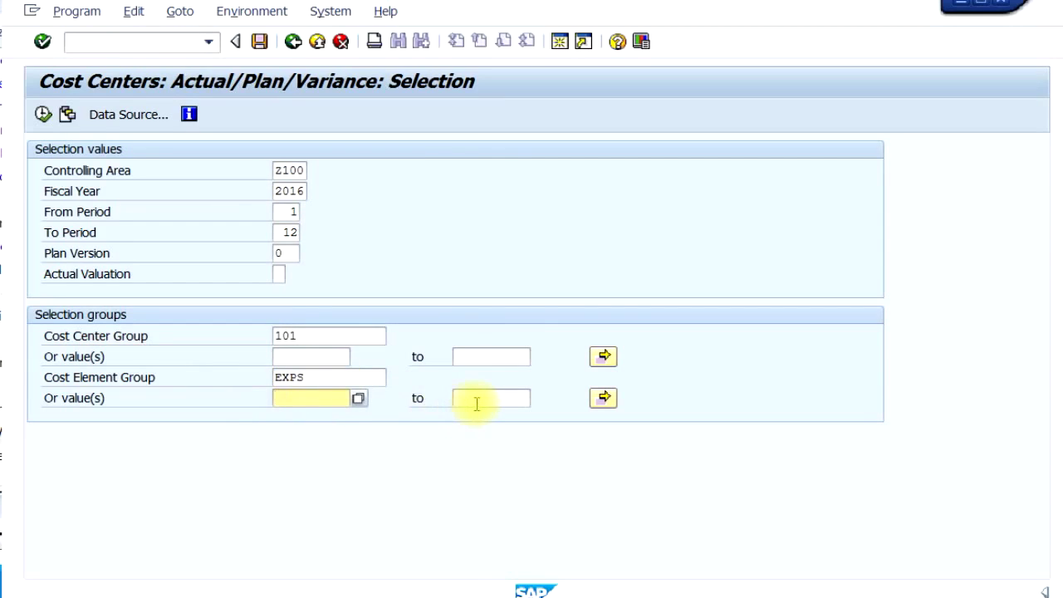
pyautogui.click(315, 337)
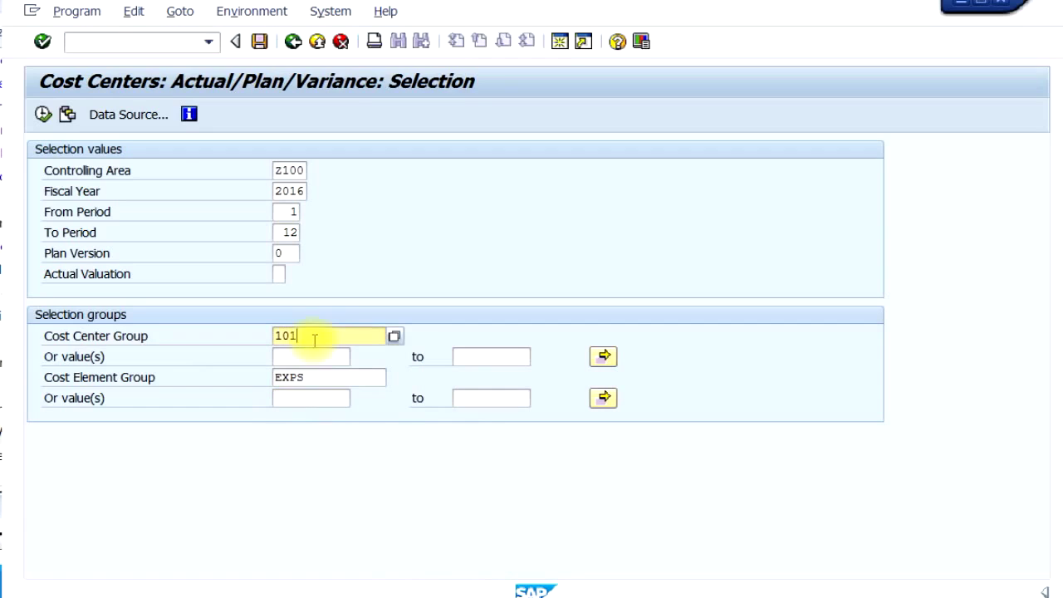
pyautogui.click(312, 377)
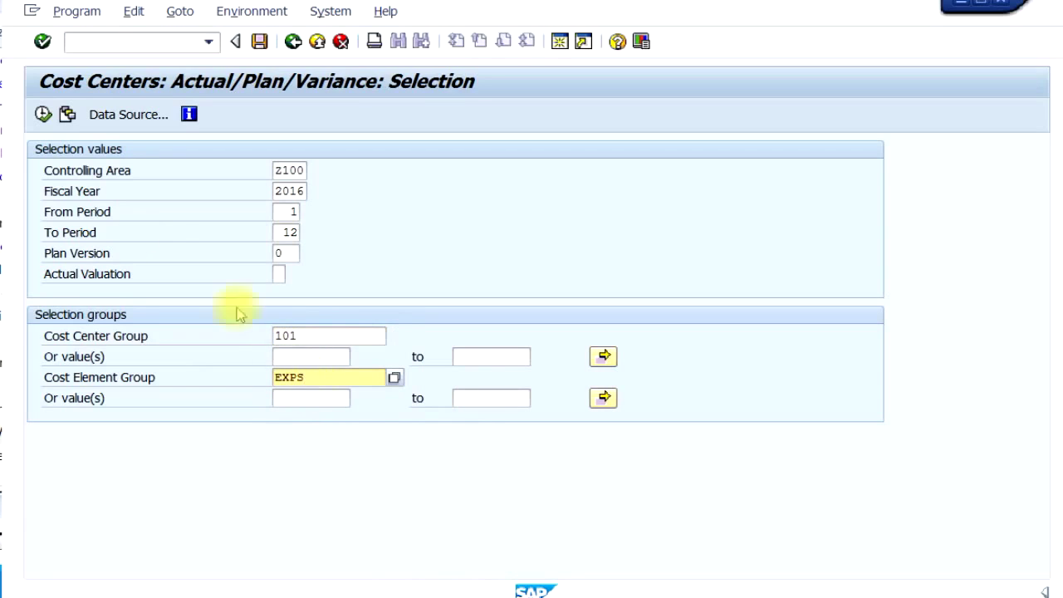
# Run the report, review cost centers 10101 Facilities Mgmt, 10102 Legal and 10103 Procurement individually, and exit the report
pyautogui.click(43, 114)
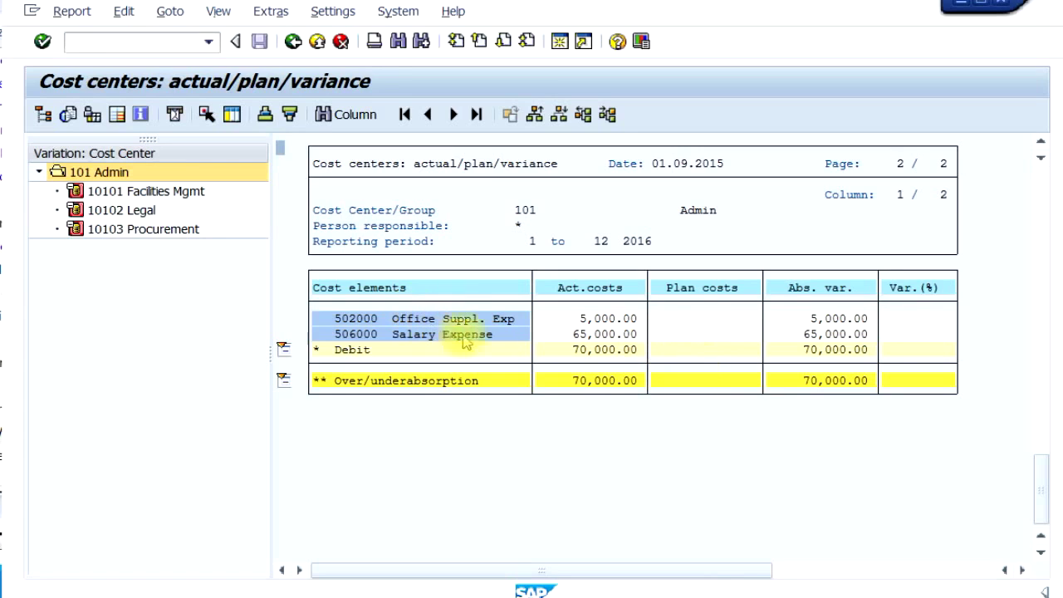
pyautogui.click(150, 195)
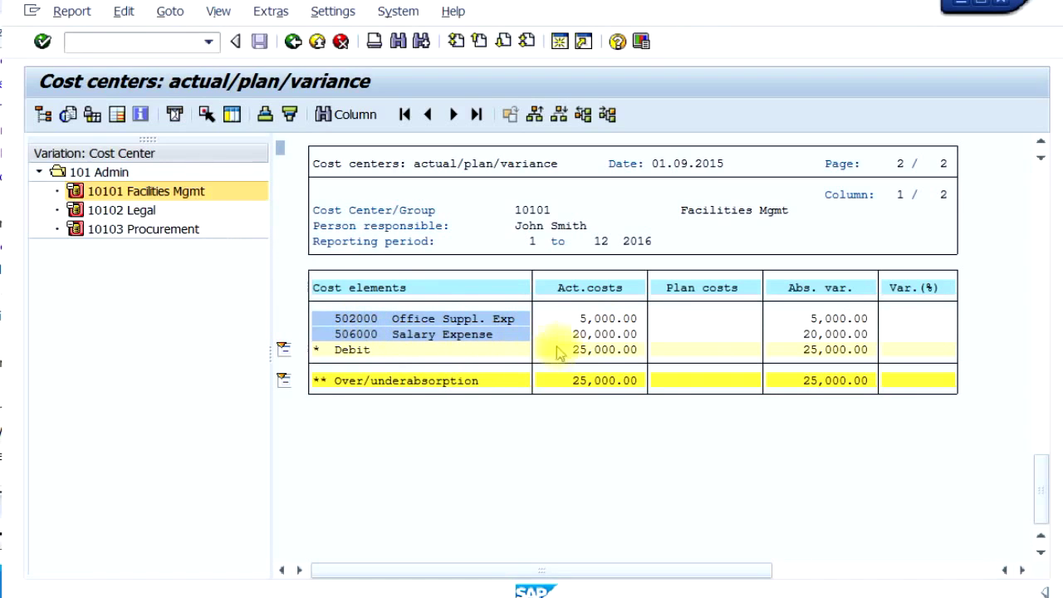
pyautogui.click(131, 213)
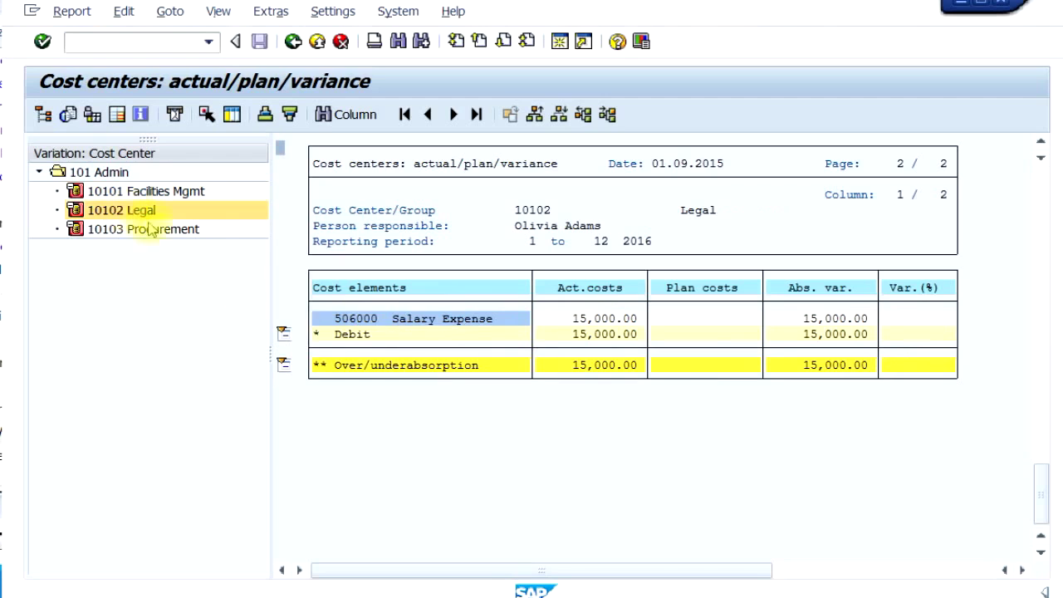
pyautogui.click(155, 230)
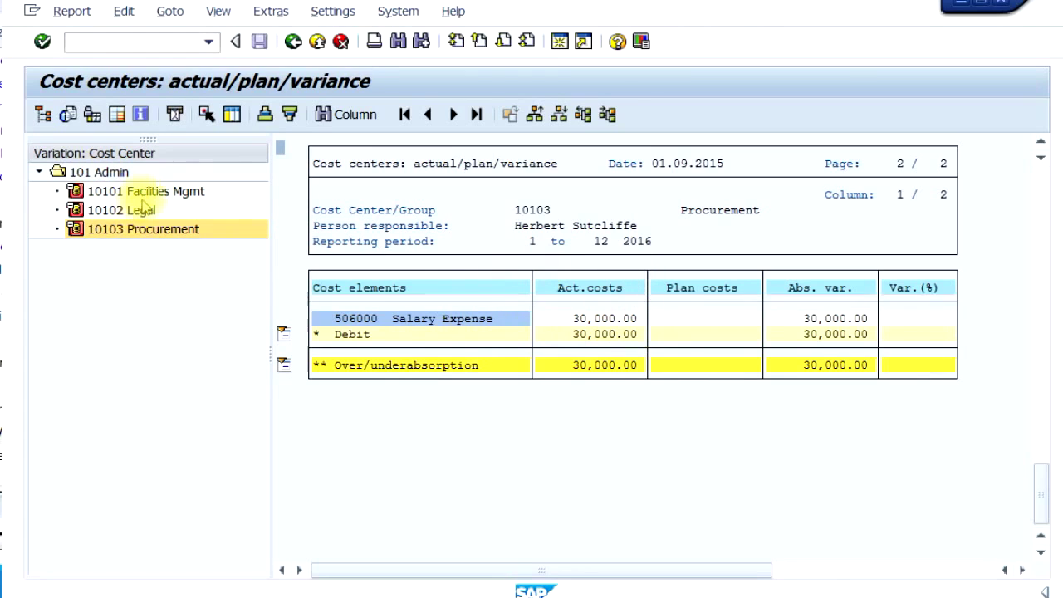
pyautogui.click(294, 42)
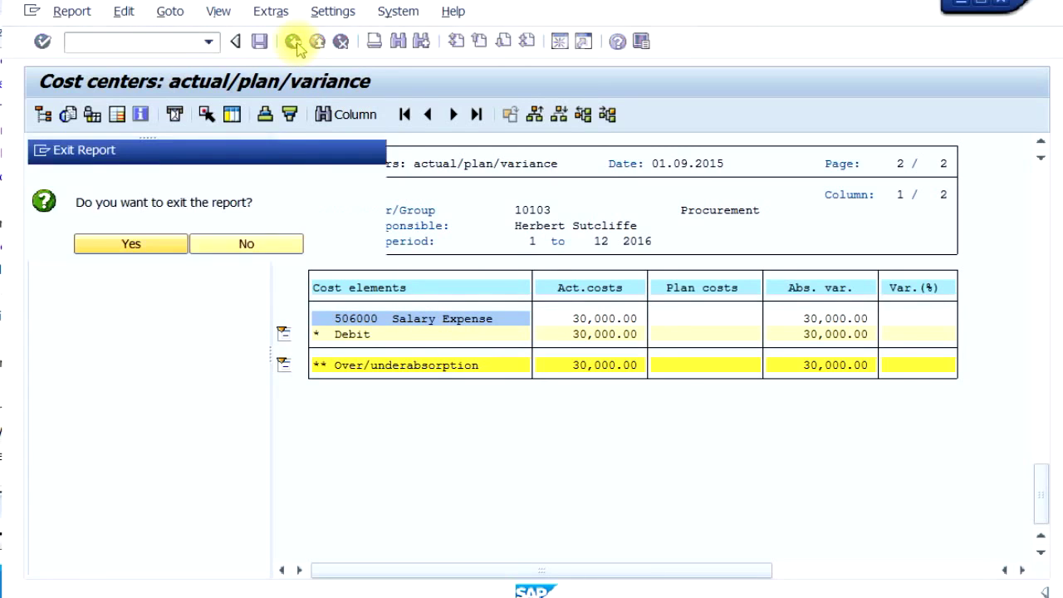
pyautogui.click(153, 251)
# Clear the Cost Center Group and Cost Element Group selections and run the report without group restrictions
pyautogui.moveTo(368, 333); pyautogui.dragTo(214, 339)
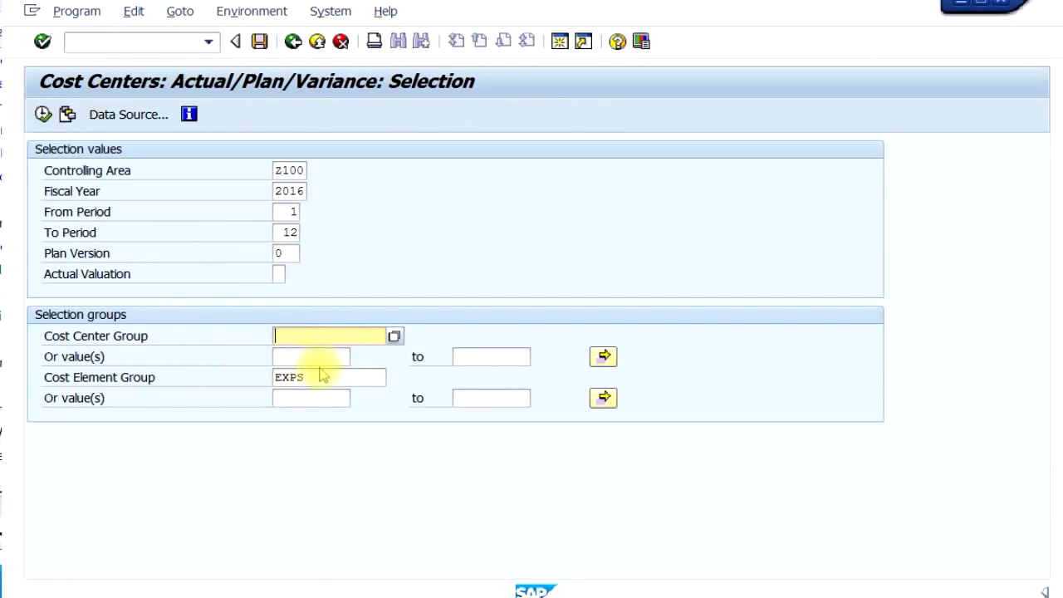
pyautogui.moveTo(321, 376); pyautogui.dragTo(230, 375)
pyautogui.press('Delete')
pyautogui.click(42, 113)
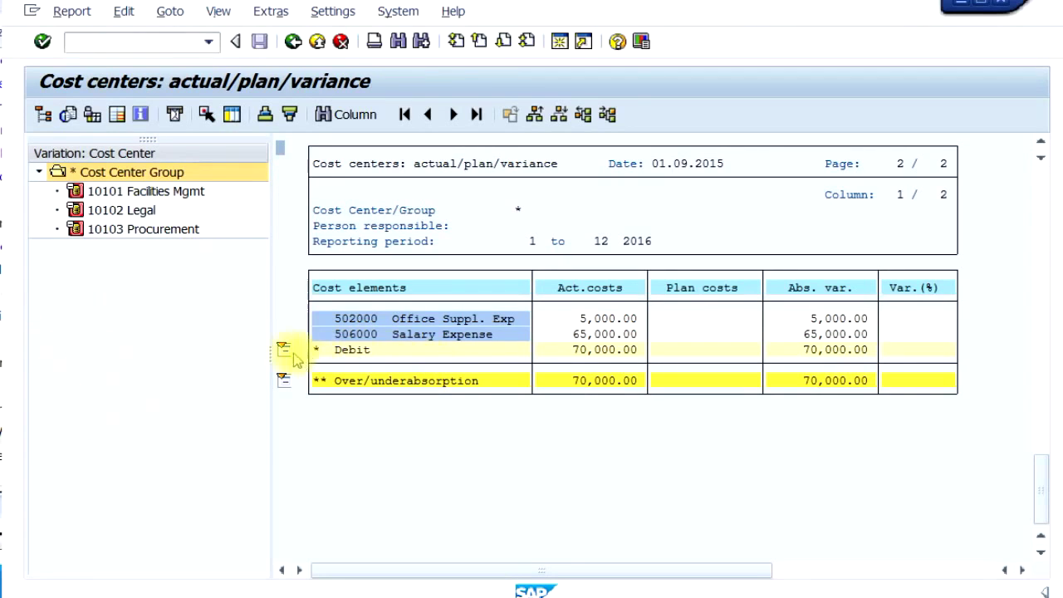
# Review each cost center's figures in the unrestricted report and exit back to the selection
pyautogui.click(189, 192)
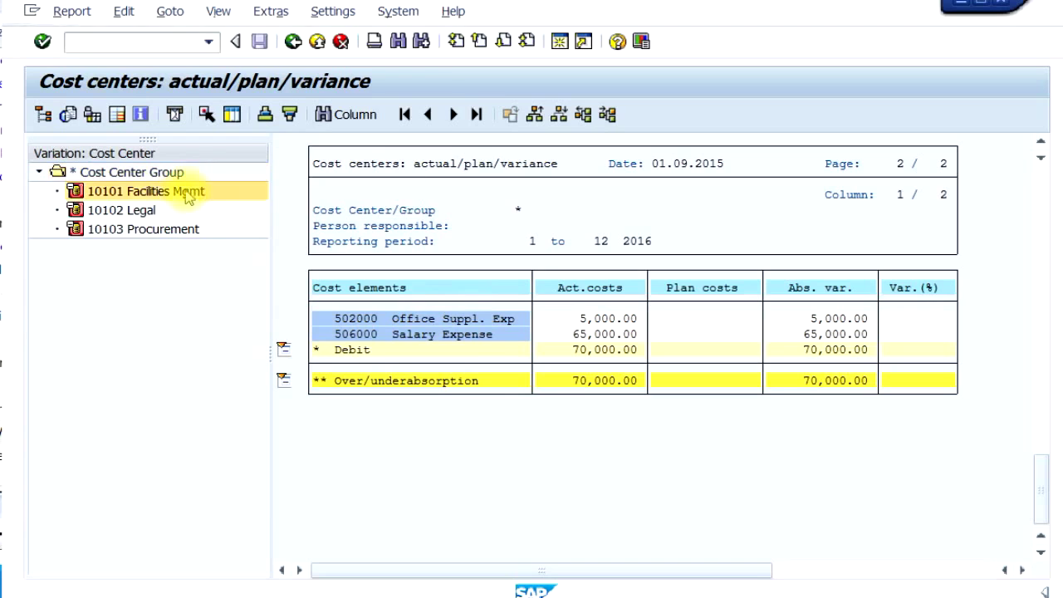
pyautogui.click(129, 212)
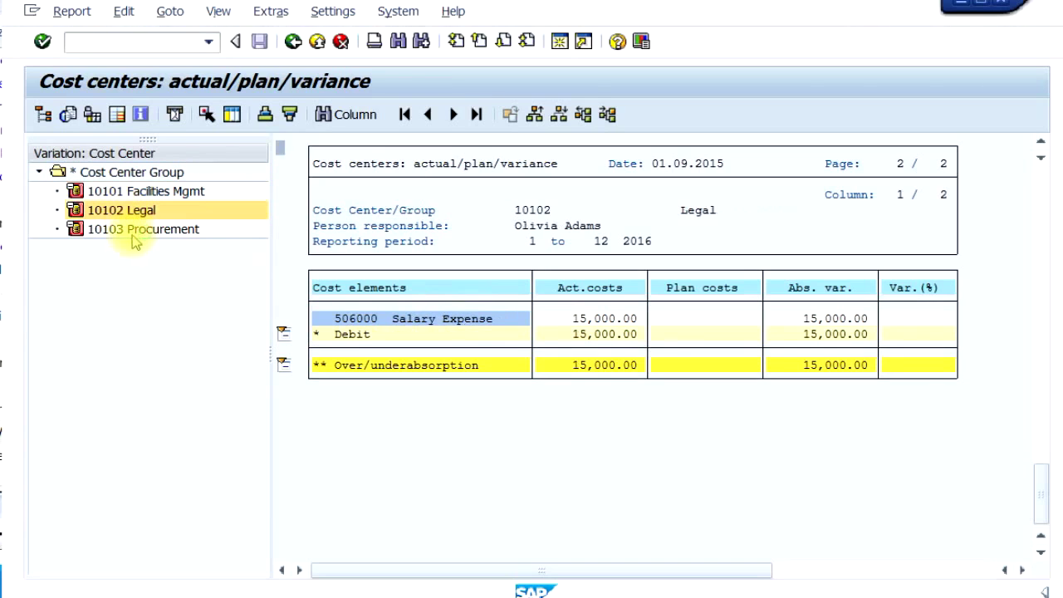
pyautogui.click(139, 235)
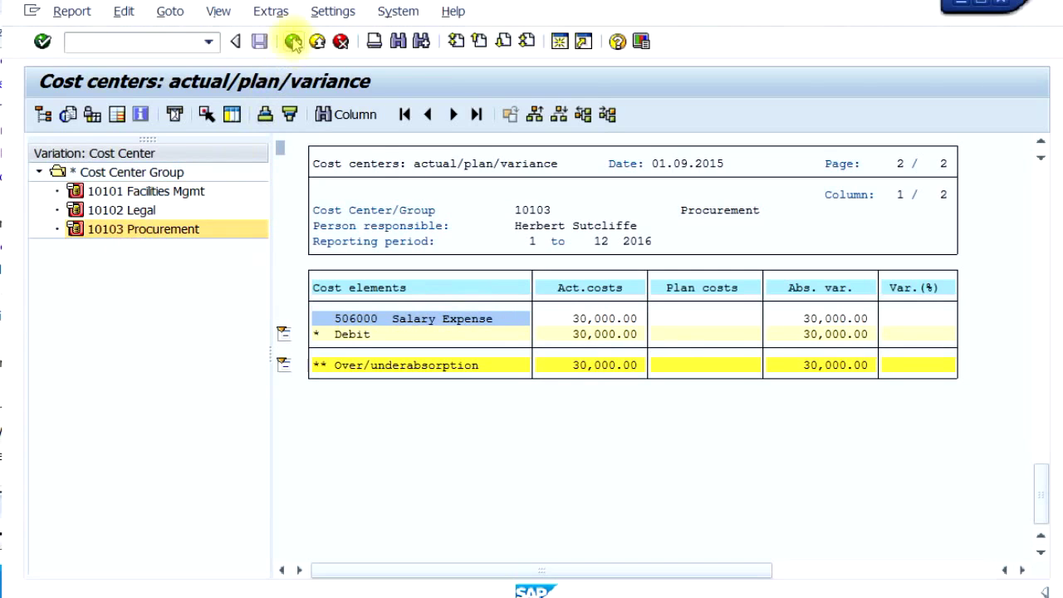
pyautogui.click(294, 42)
pyautogui.click(162, 253)
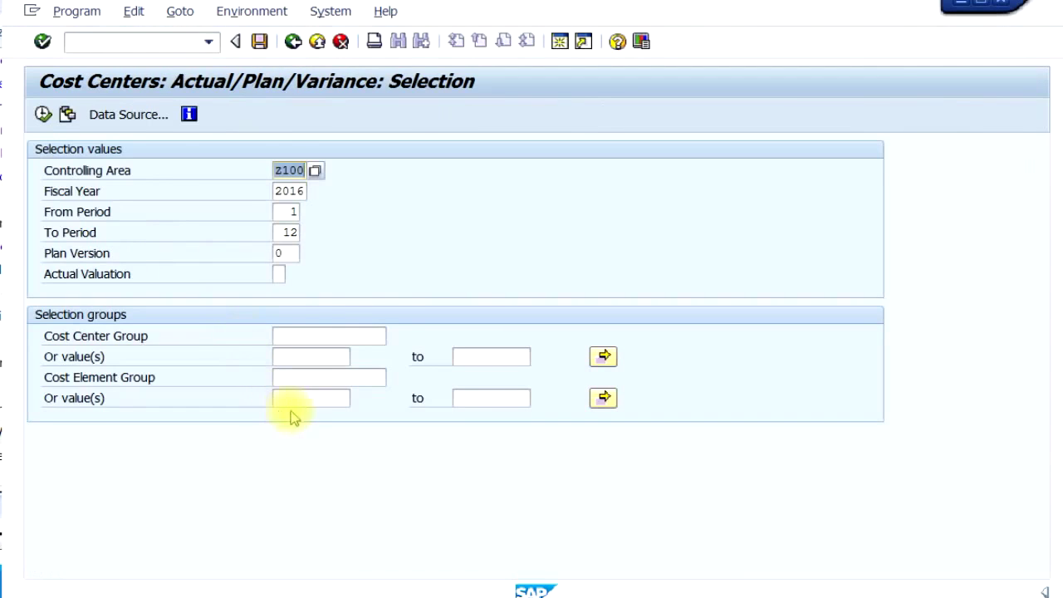
# Run the report for the single cost element 506000 and review Facilities Mgmt, Legal and Procurement in turn
pyautogui.click(301, 393)
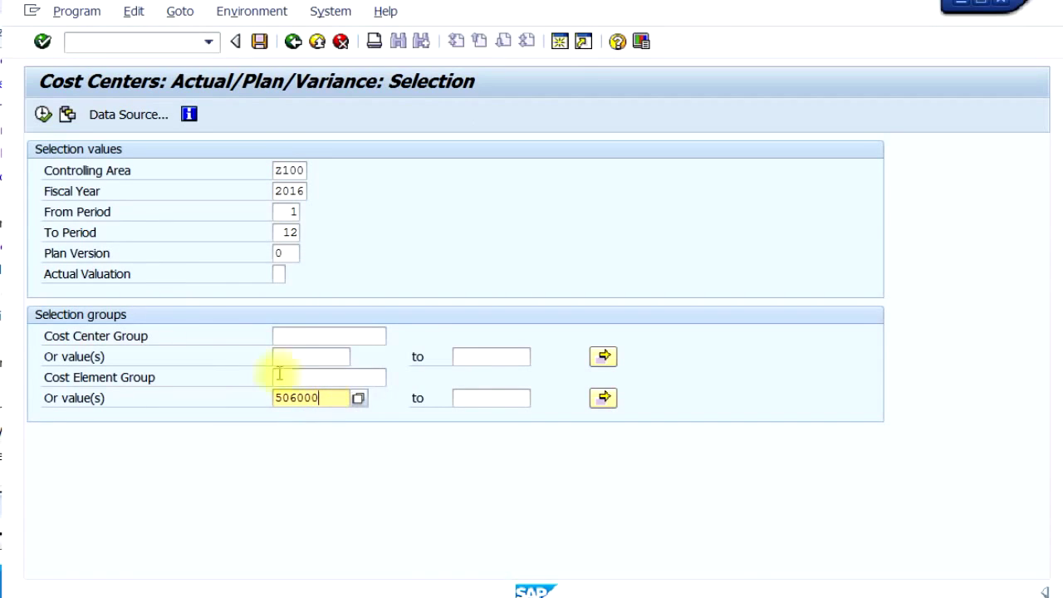
pyautogui.click(43, 116)
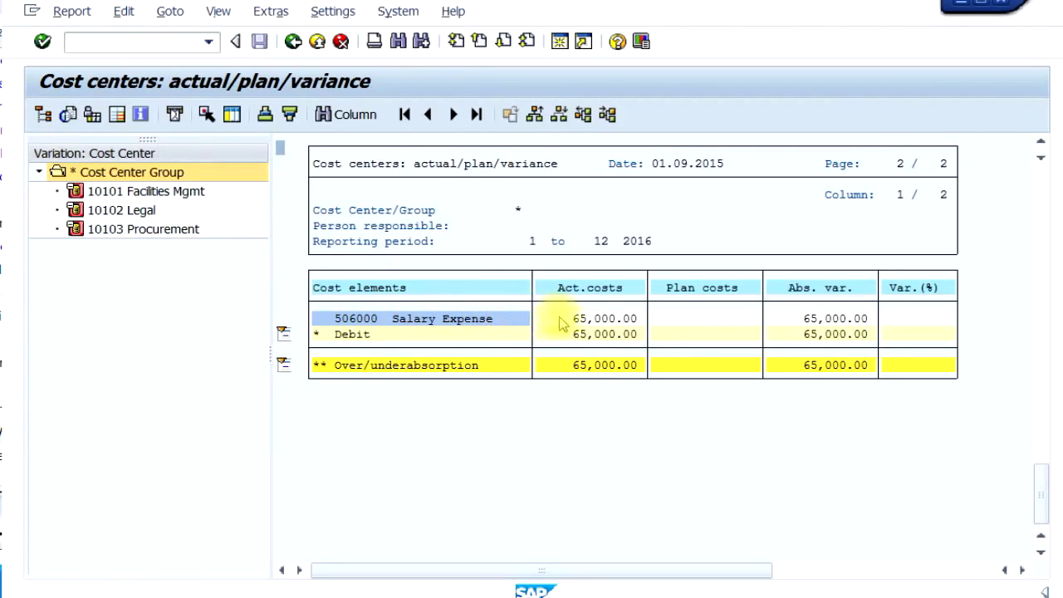
pyautogui.click(117, 196)
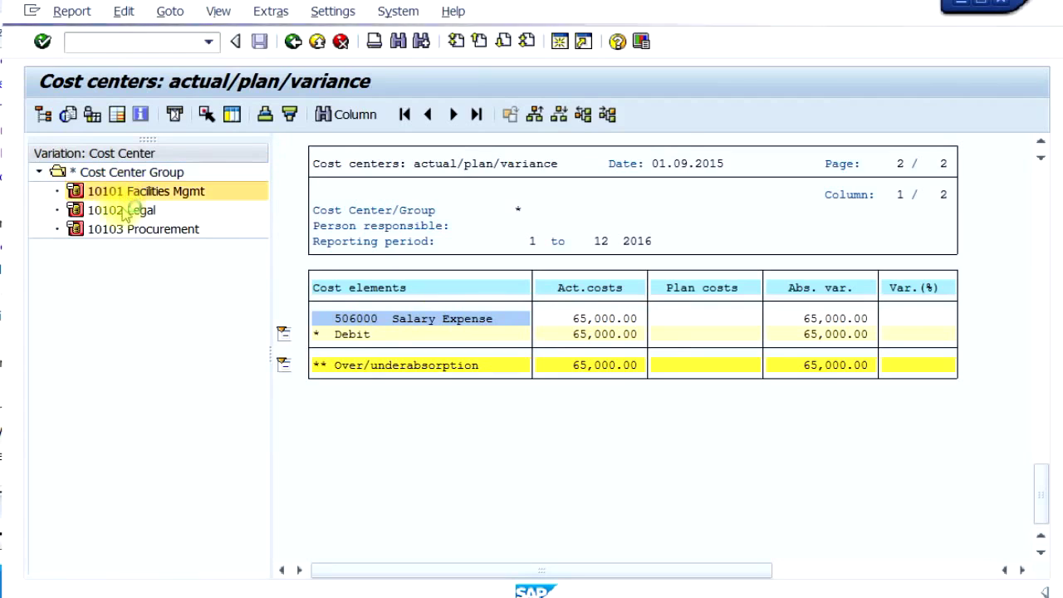
pyautogui.click(117, 210)
pyautogui.click(121, 233)
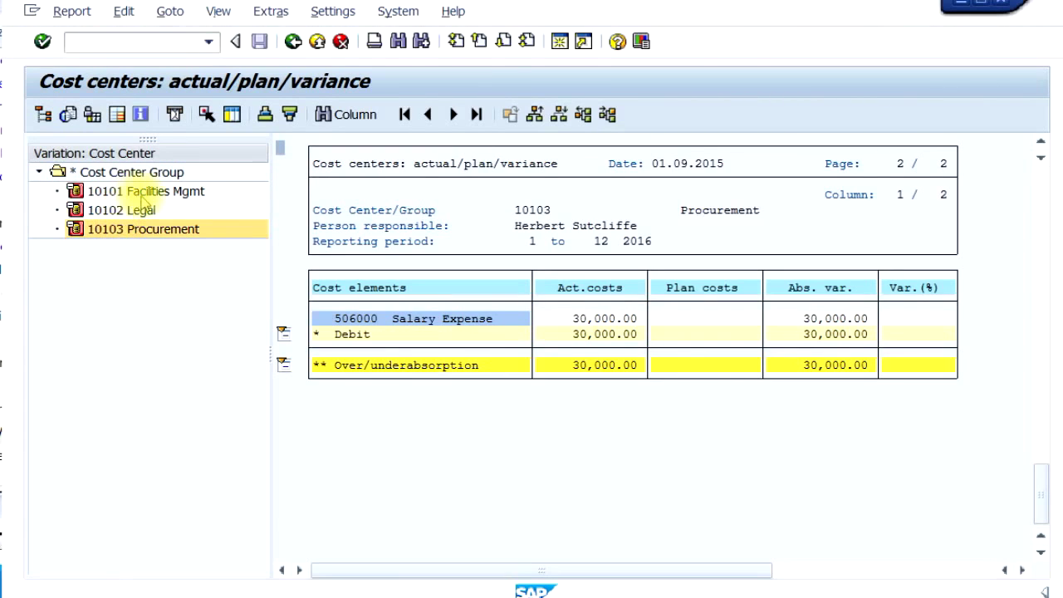
# Drill down from Procurement's actual salary expense to its Actual Line Items and open the source accounting document
pyautogui.doubleClick(601, 325)
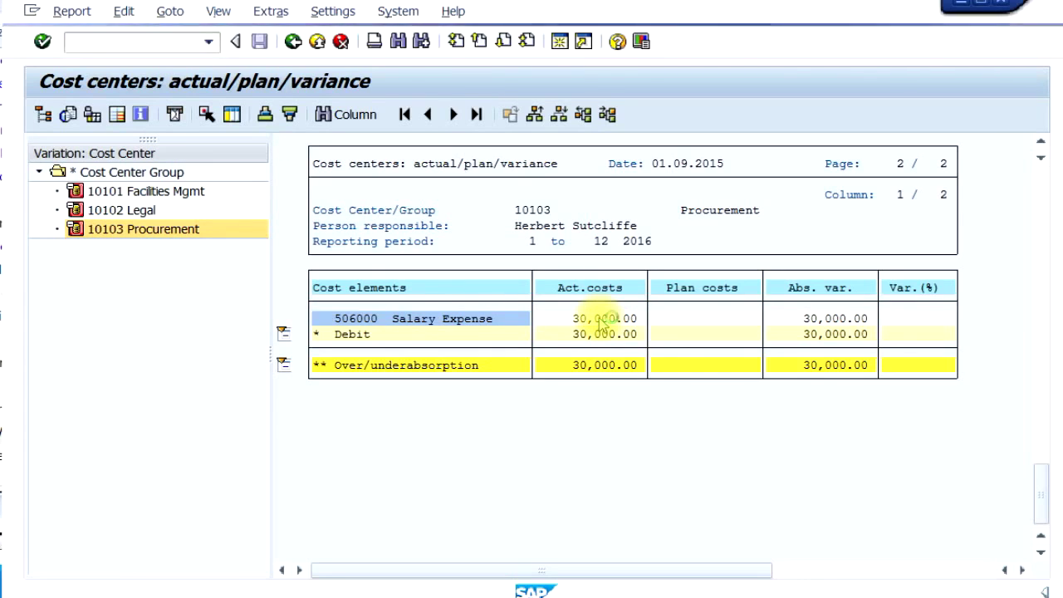
pyautogui.moveTo(268, 169); pyautogui.dragTo(501, 283)
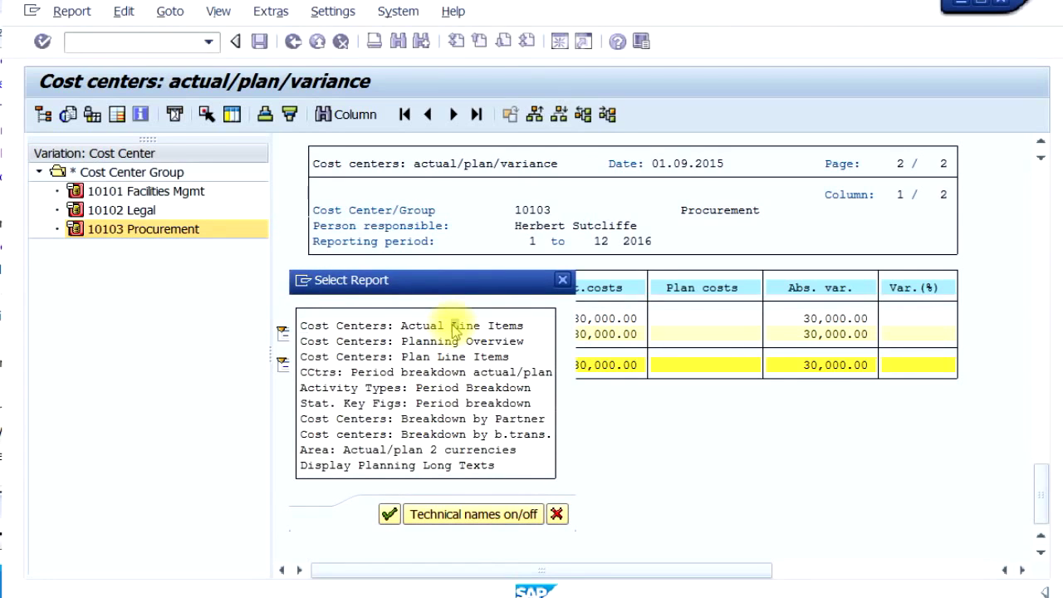
pyautogui.doubleClick(454, 325)
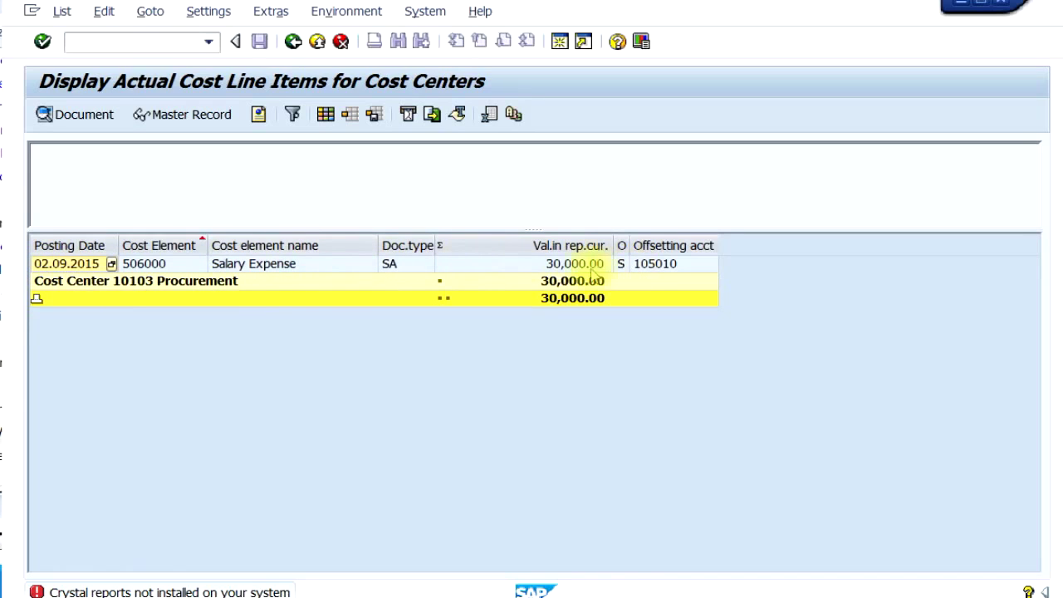
pyautogui.doubleClick(515, 267)
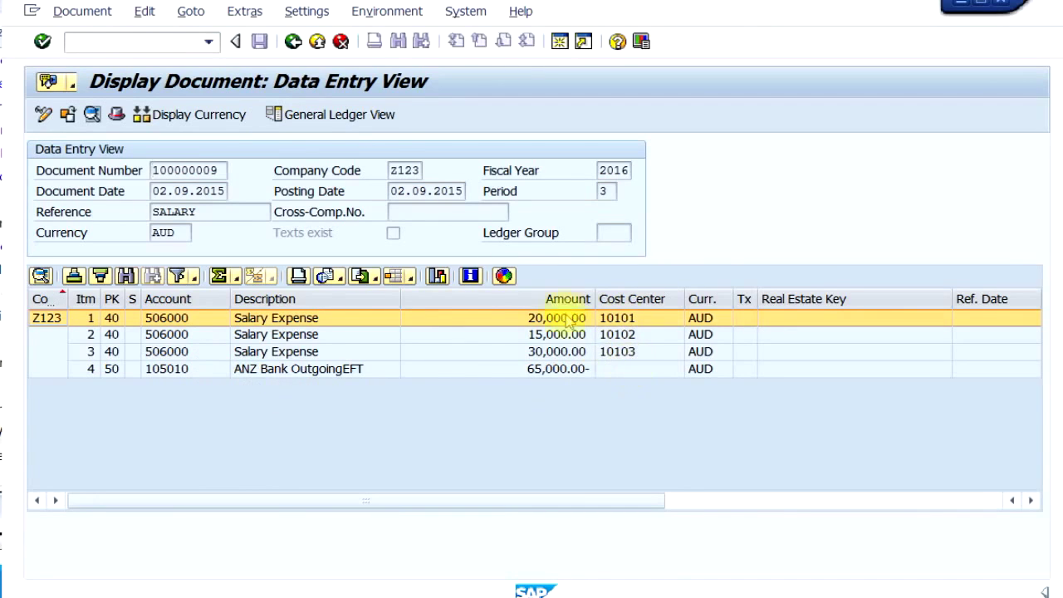
# Leave the source document and line item list, and exit the variance report back to its selection
pyautogui.click(292, 42)
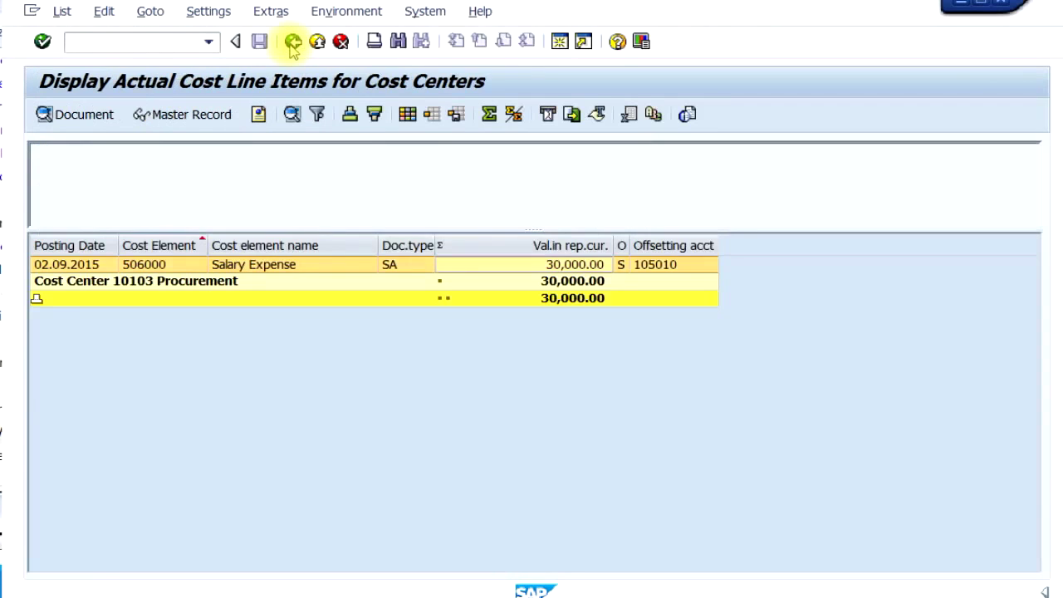
pyautogui.click(291, 42)
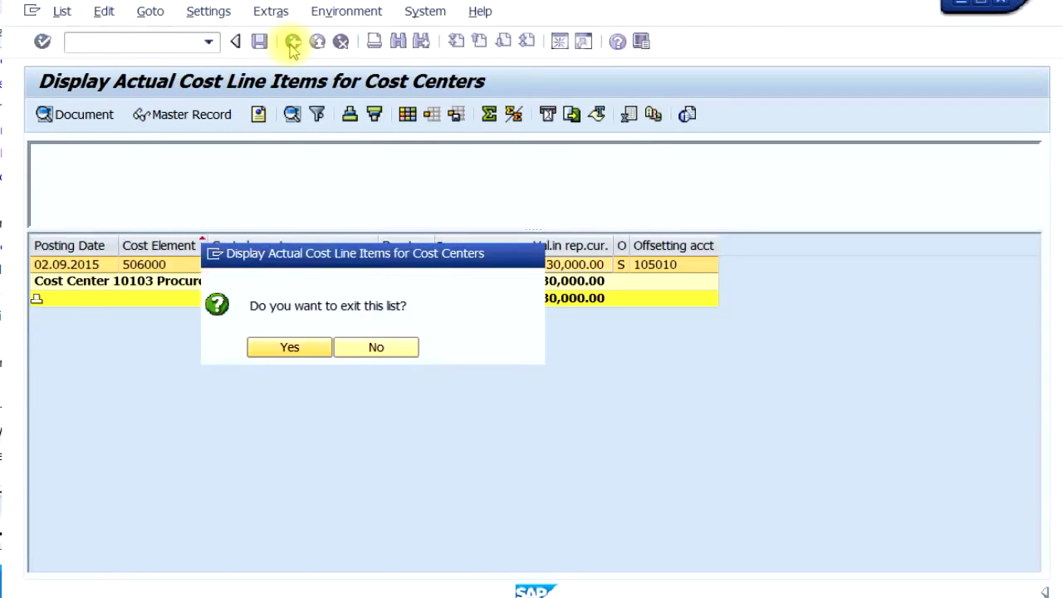
pyautogui.click(295, 348)
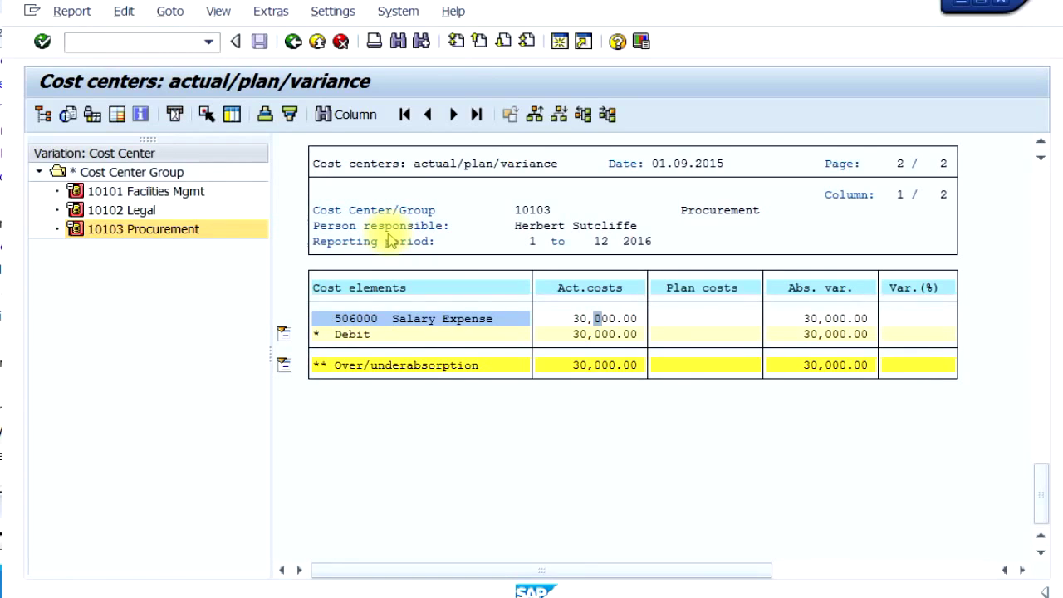
pyautogui.click(292, 43)
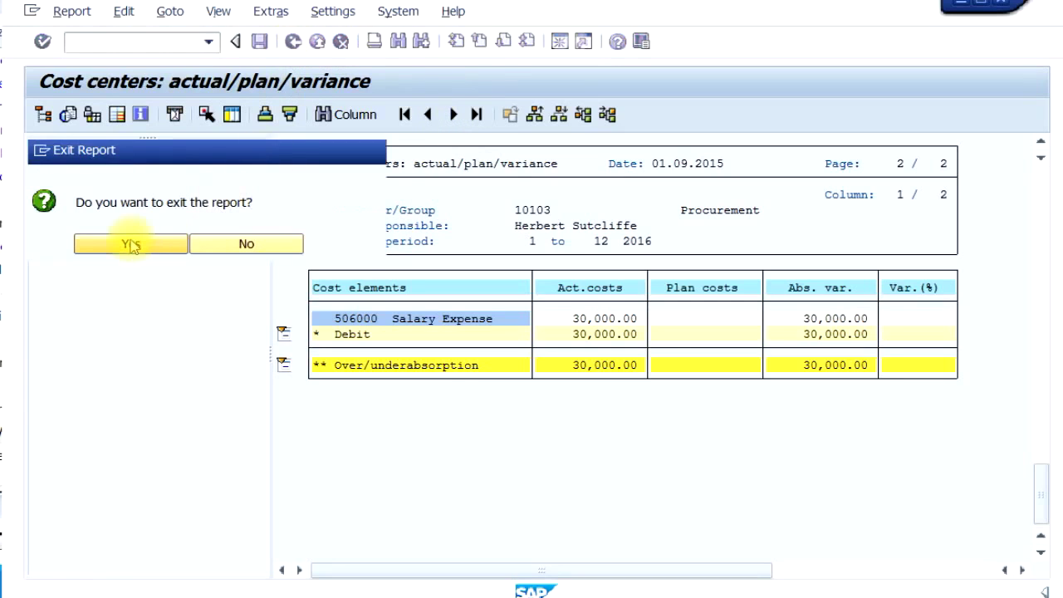
pyautogui.click(131, 244)
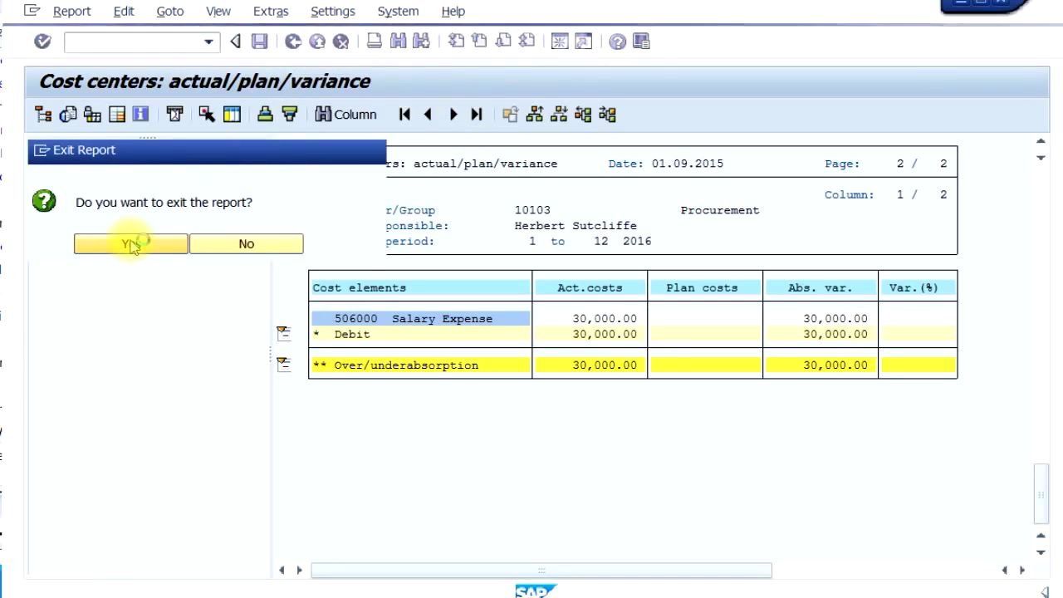
# Clear the cost element value, set the Cost Center Group to 101 and run the variance report
pyautogui.moveTo(334, 398); pyautogui.dragTo(247, 391)
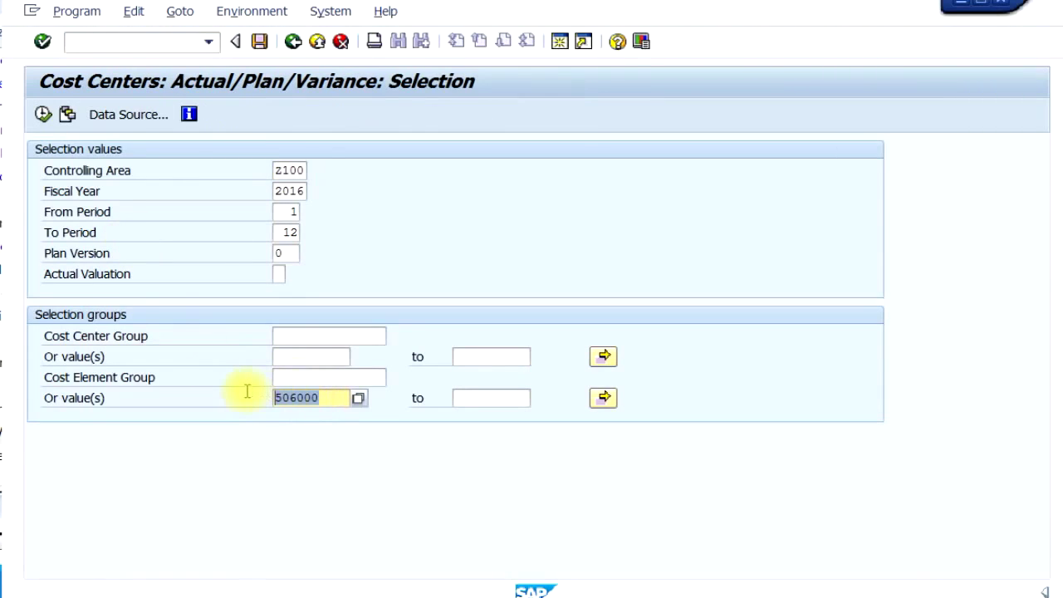
pyautogui.press('Delete')
pyautogui.click(298, 336)
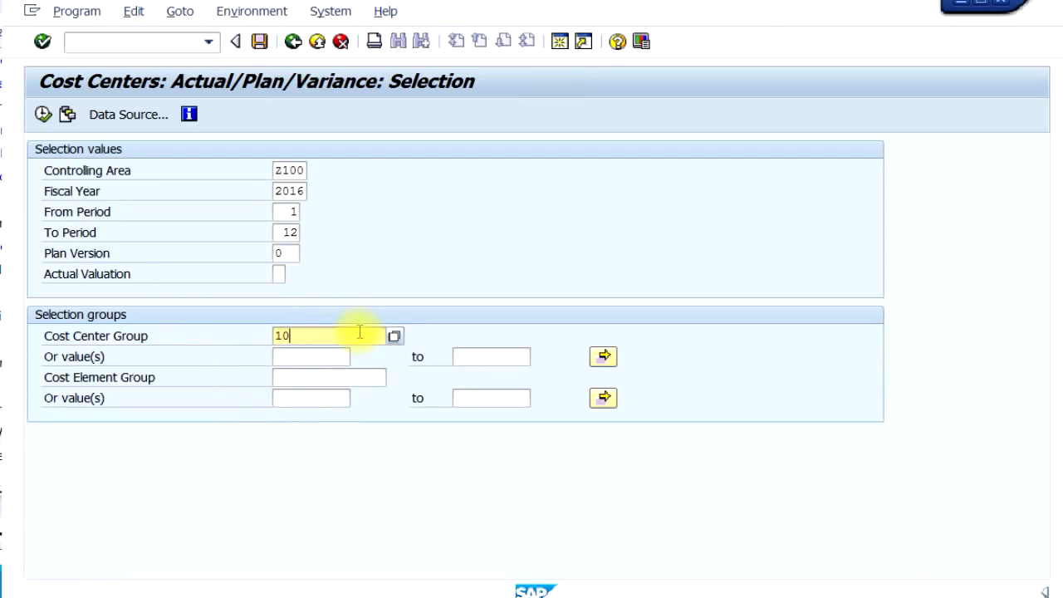
pyautogui.click(42, 114)
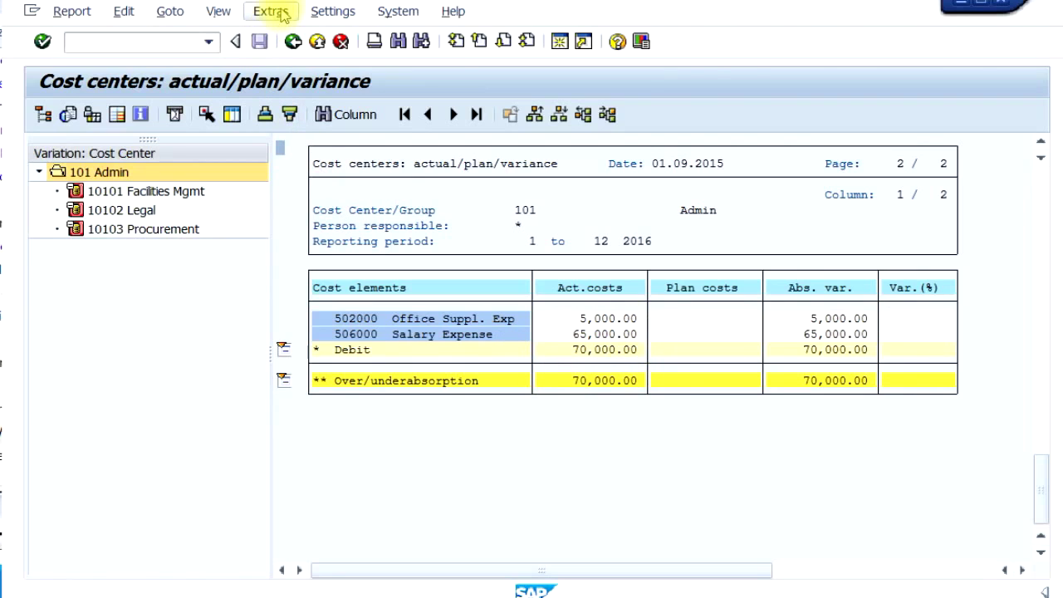
# Examine the file formats offered for saving the report list locally, and cancel without saving
pyautogui.click(83, 15)
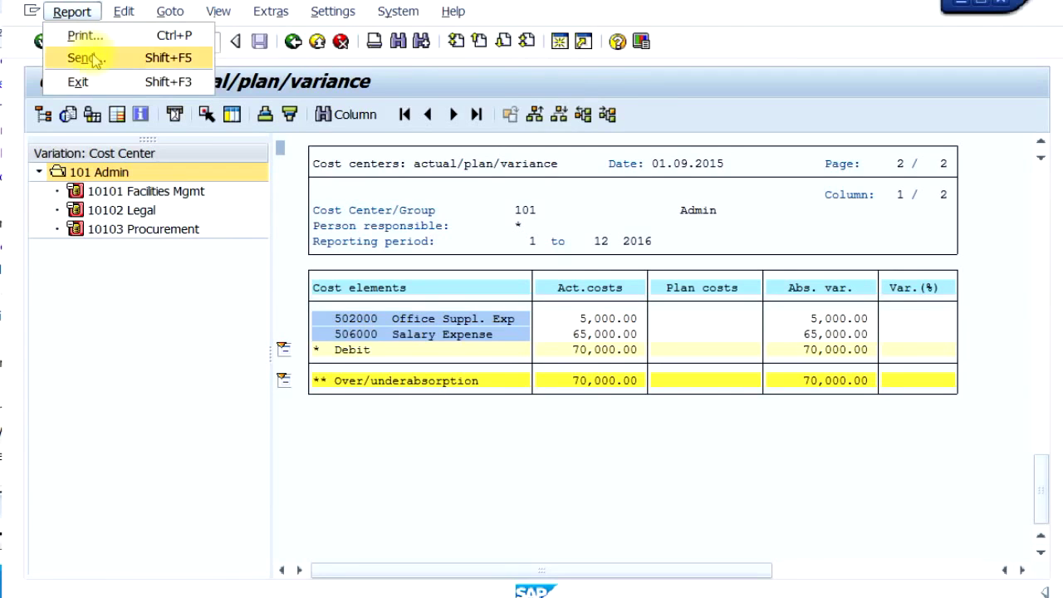
pyautogui.click(398, 11)
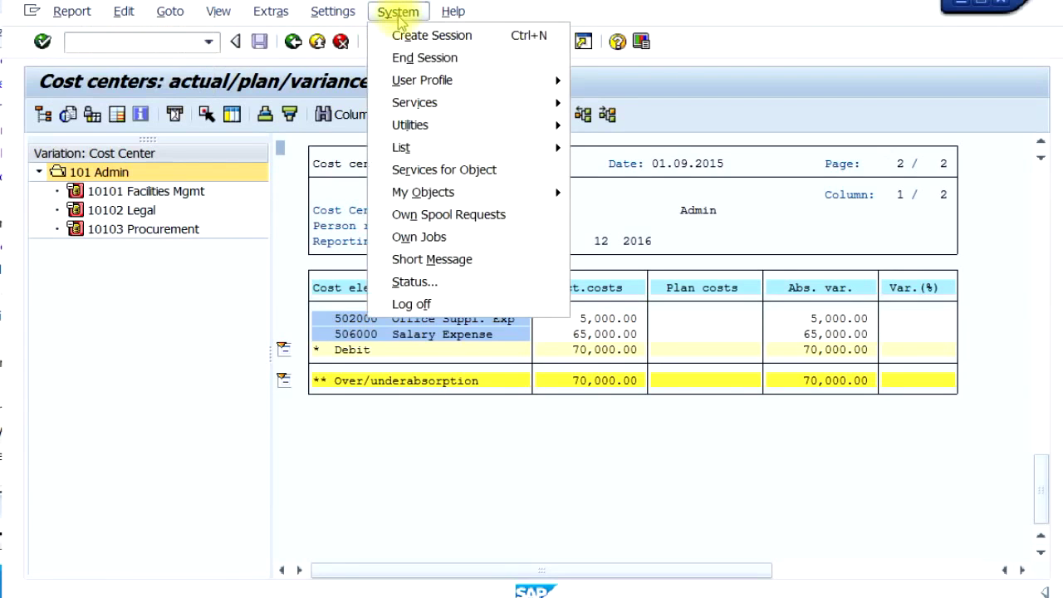
pyautogui.moveTo(468, 147)
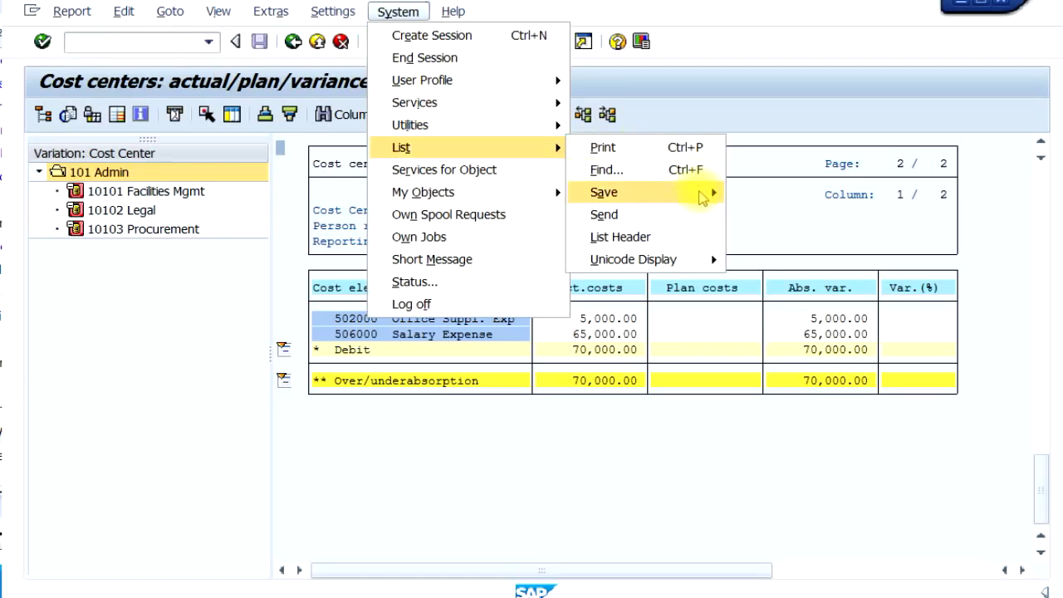
pyautogui.moveTo(702, 196)
pyautogui.click(771, 237)
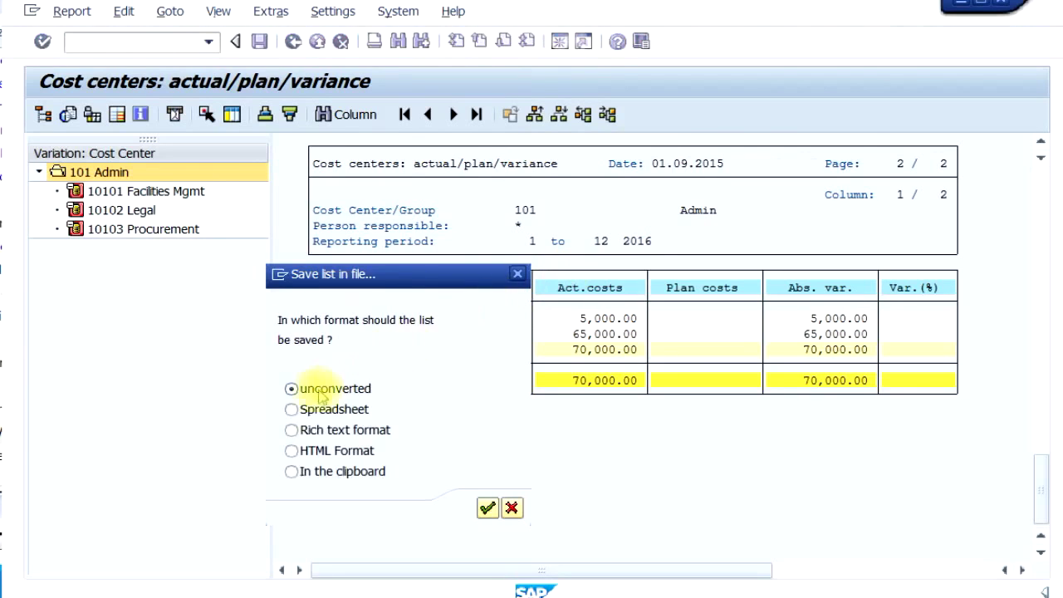
pyautogui.moveTo(439, 275); pyautogui.dragTo(602, 131)
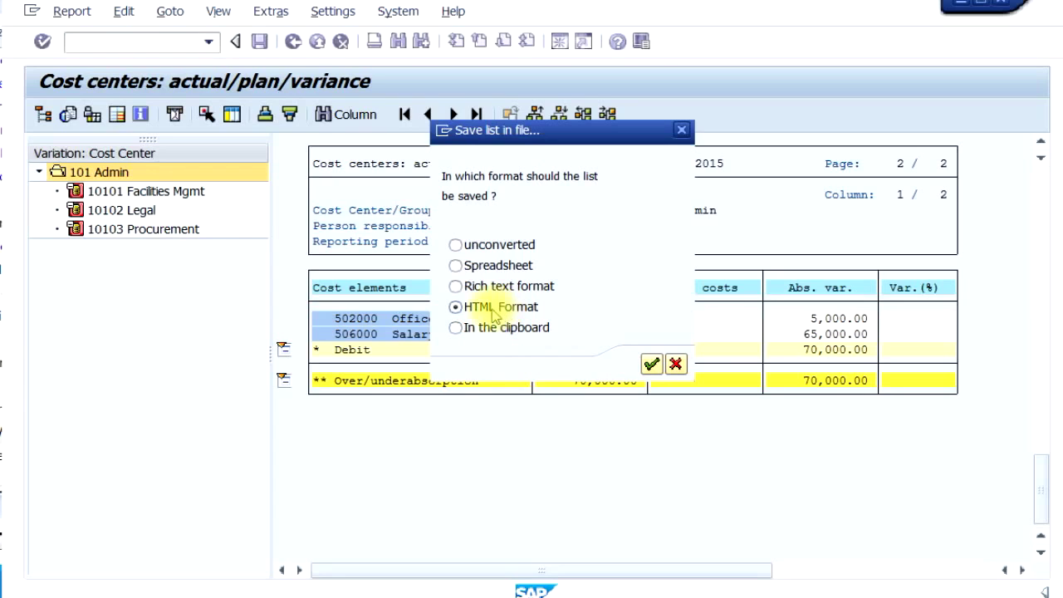
pyautogui.click(676, 364)
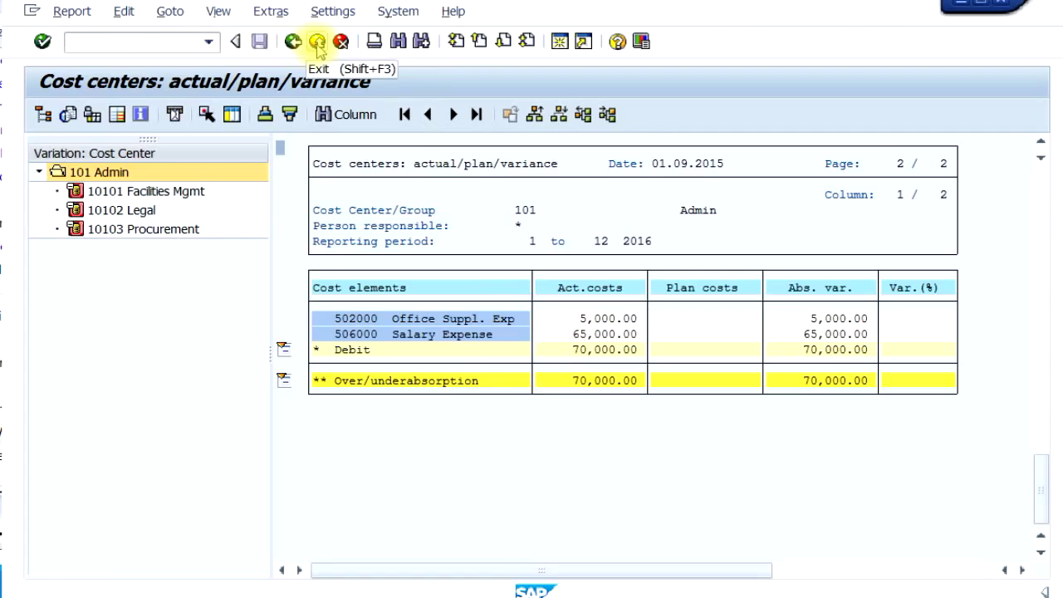
pyautogui.click(171, 13)
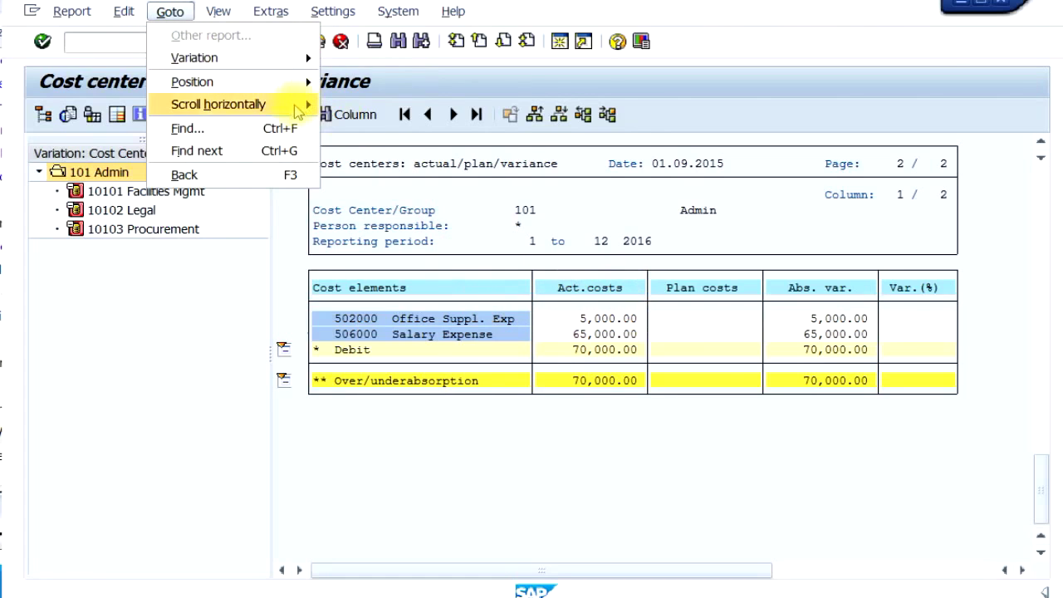
pyautogui.moveTo(295, 83)
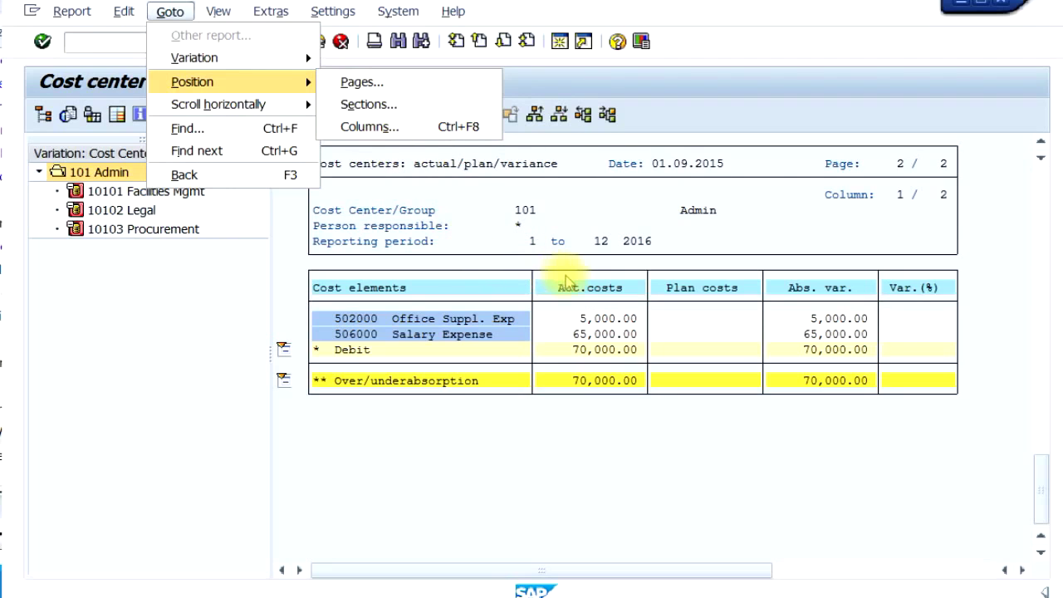
pyautogui.moveTo(282, 104)
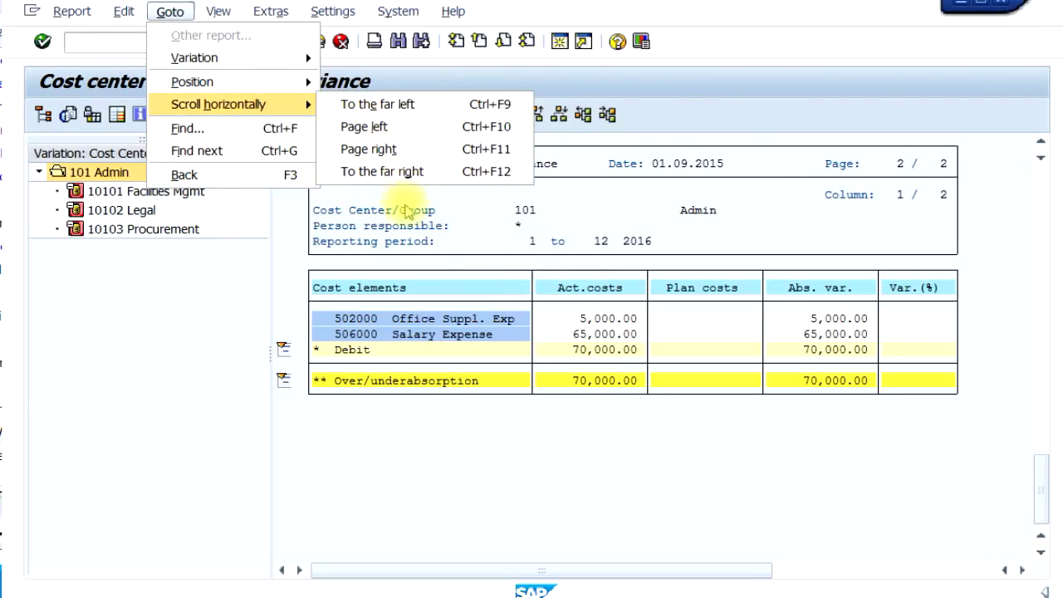
pyautogui.click(902, 465)
pyautogui.click(839, 572)
pyautogui.moveTo(835, 579); pyautogui.dragTo(526, 570)
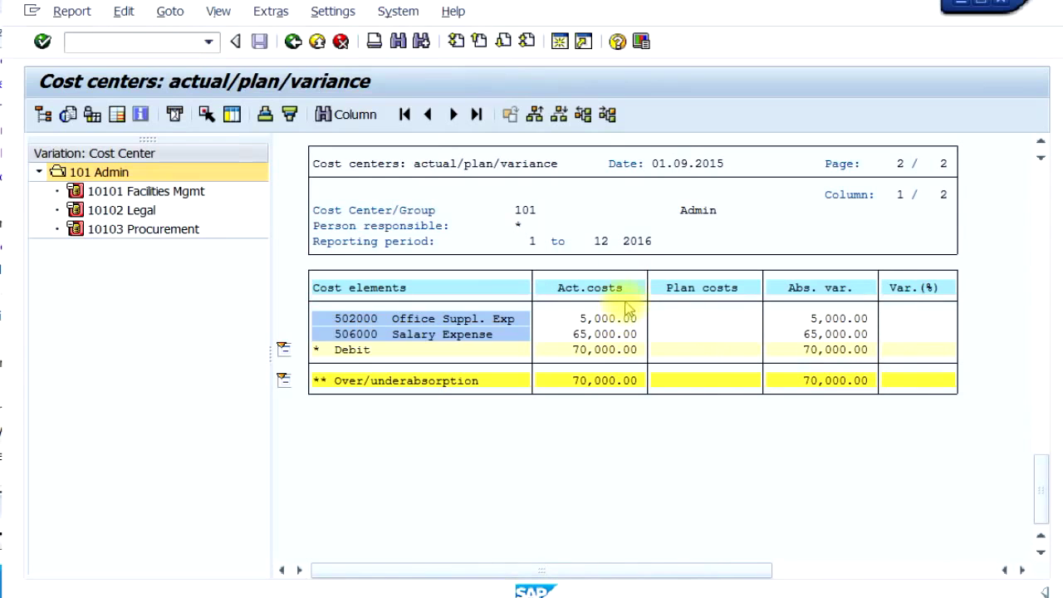
pyautogui.click(139, 12)
pyautogui.moveTo(170, 12)
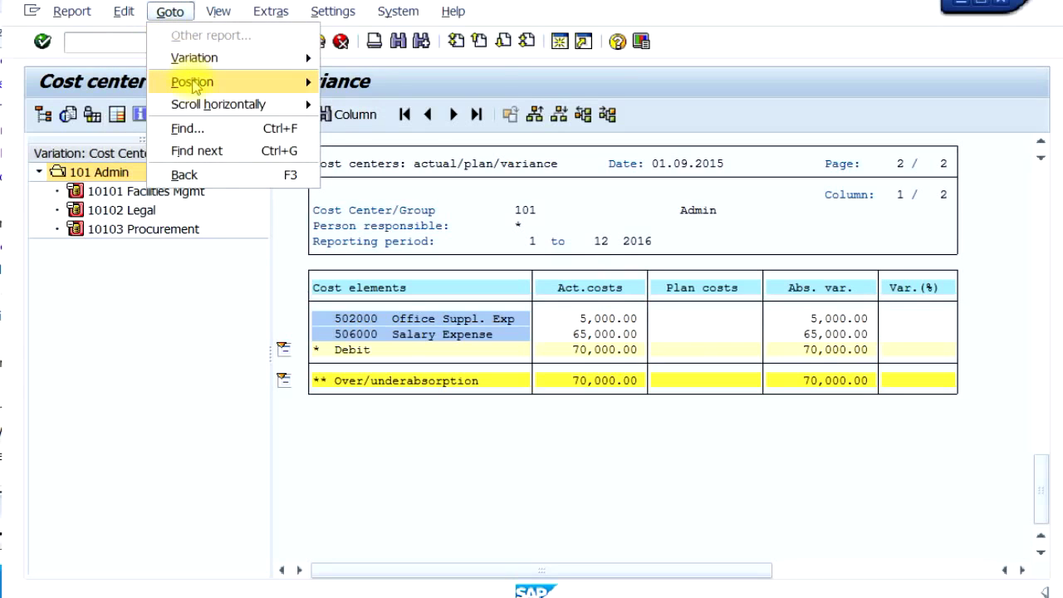
pyautogui.moveTo(192, 83)
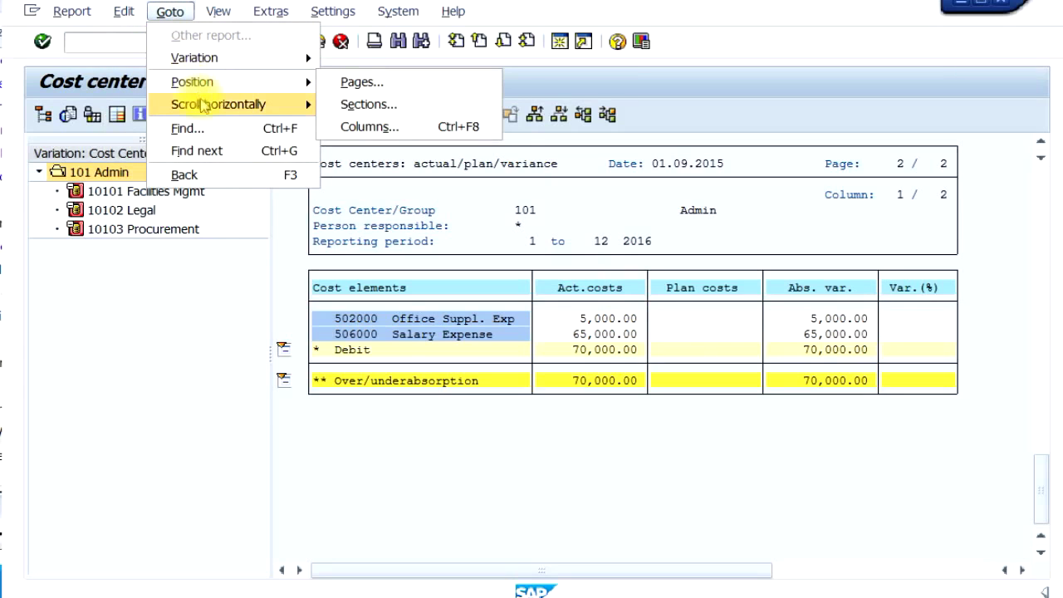
pyautogui.moveTo(205, 109)
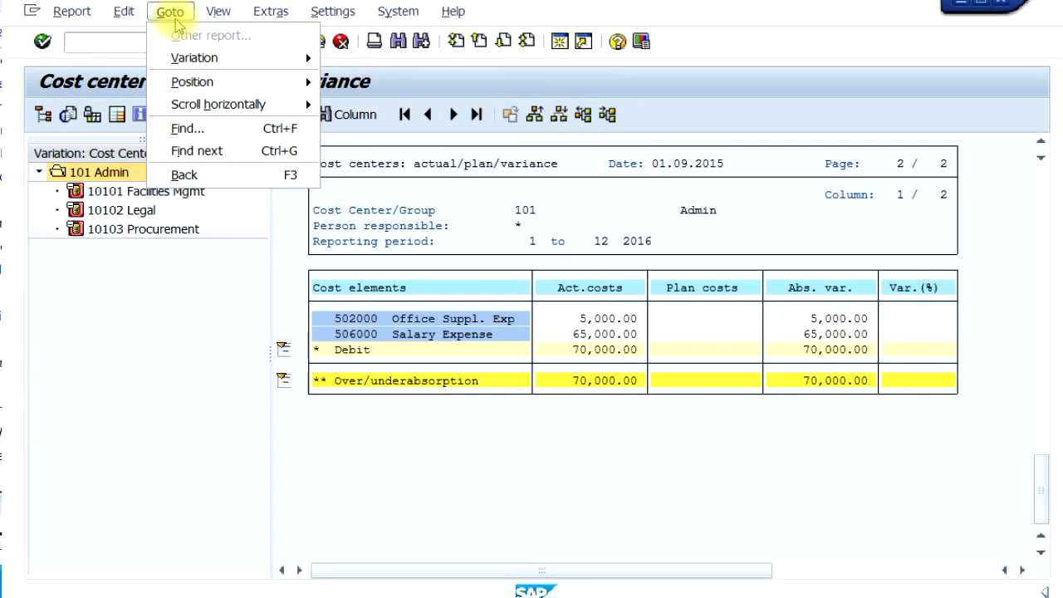
pyautogui.click(314, 437)
# Exit the group 101 report and its selection screen, returning to SAP Easy Access
pyautogui.click(316, 41)
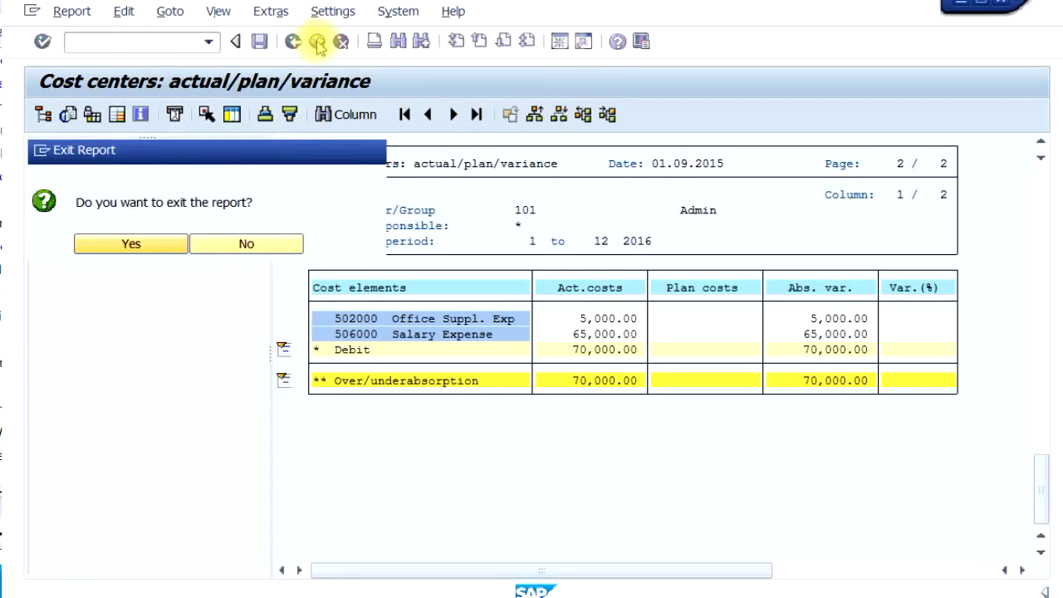
pyautogui.click(155, 241)
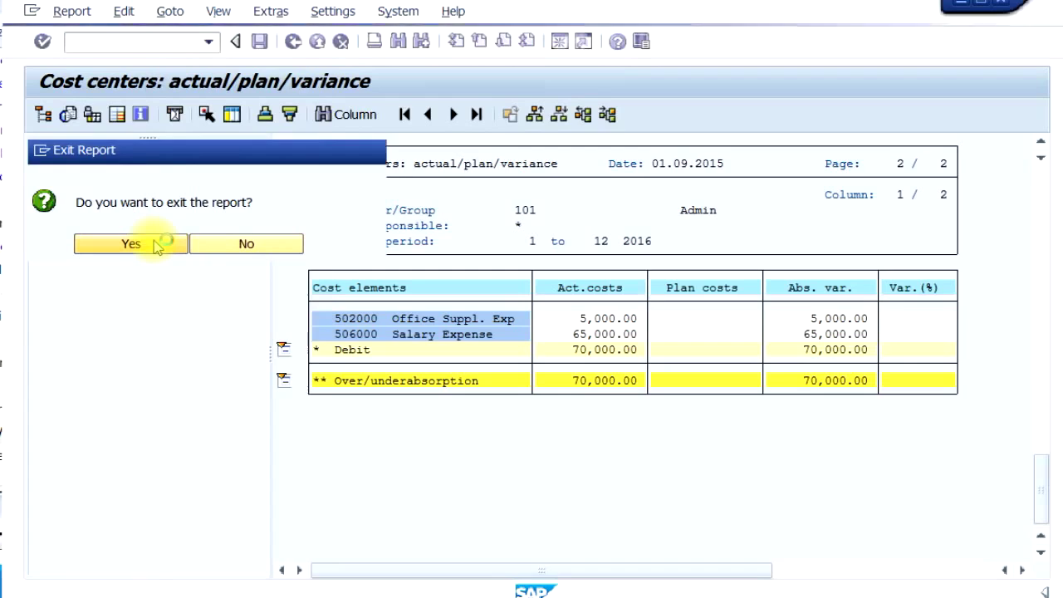
pyautogui.click(317, 41)
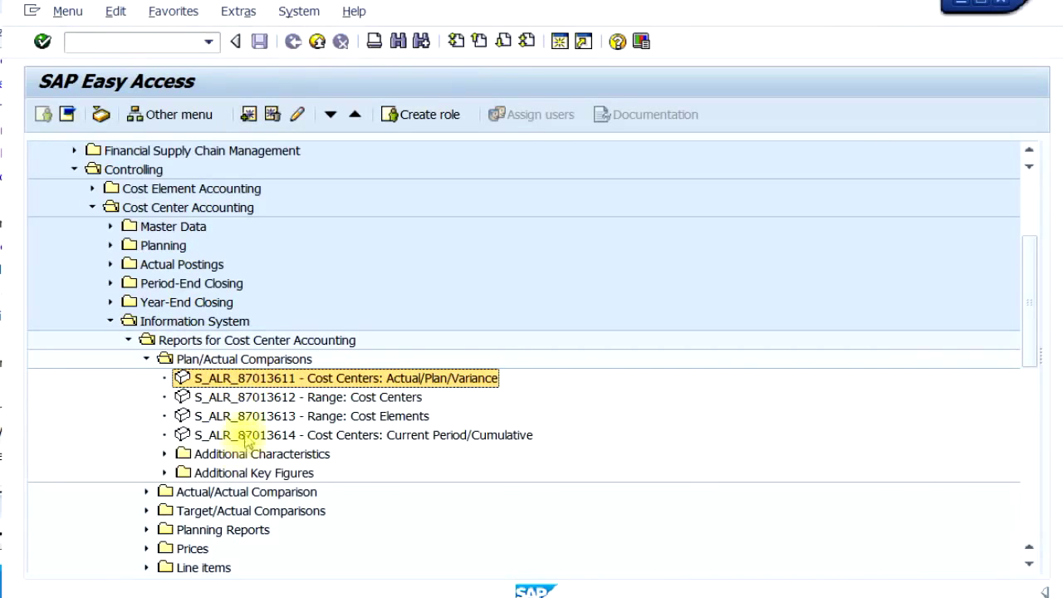
# Open KSB1 - Cost Centers: Actual Line Items from the Cost Center Accounting line item reports
pyautogui.scroll(-1, 248, 424)
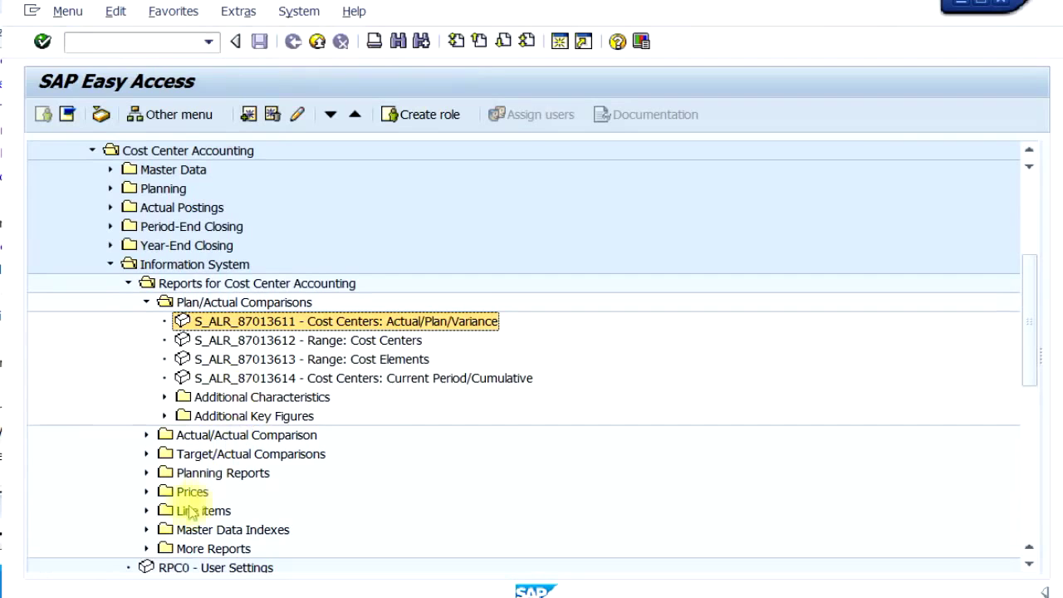
pyautogui.click(147, 510)
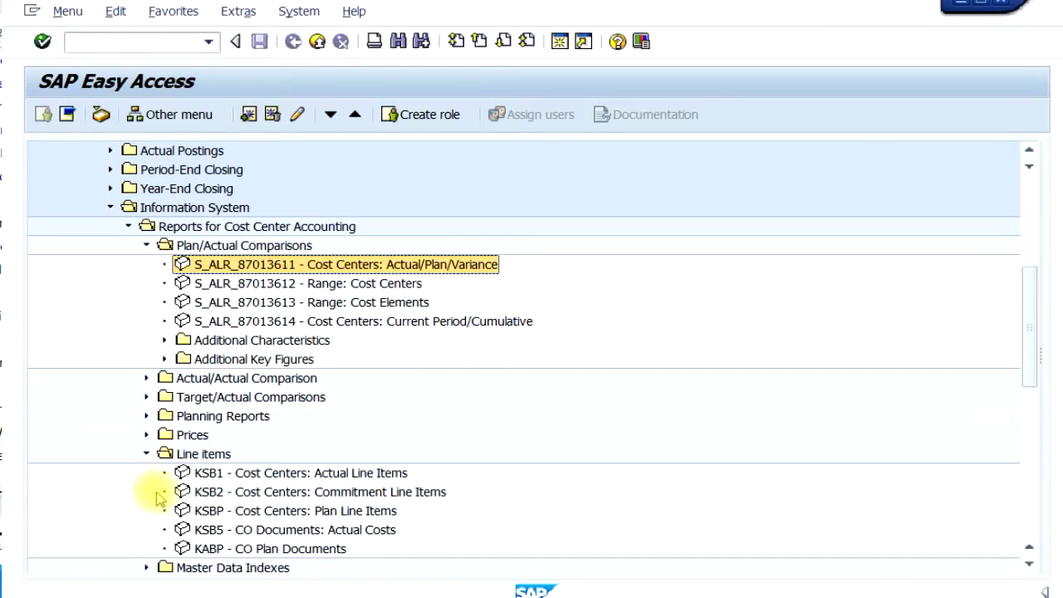
pyautogui.click(216, 473)
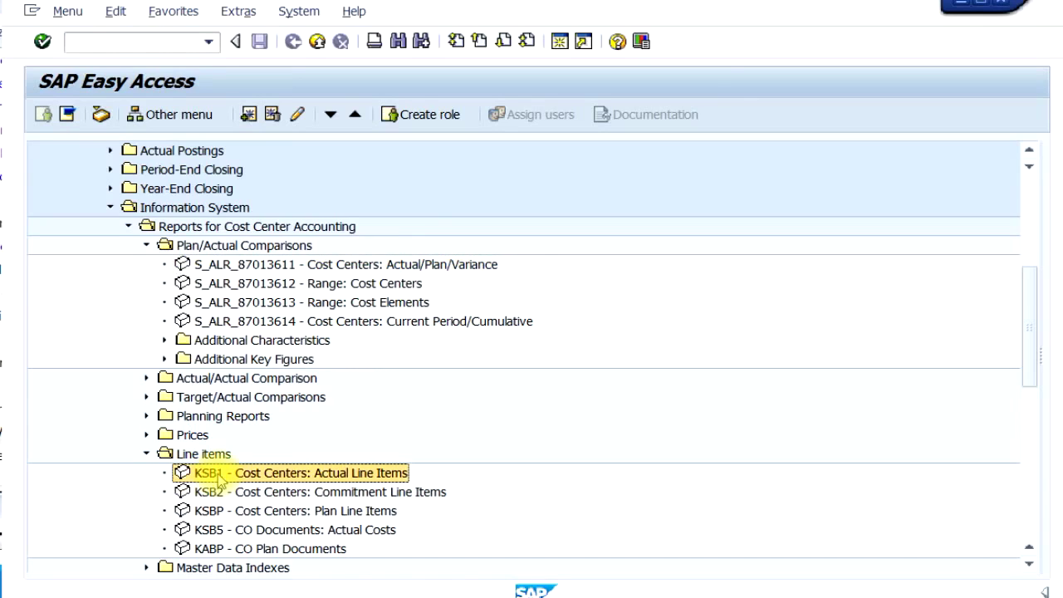
pyautogui.doubleClick(219, 480)
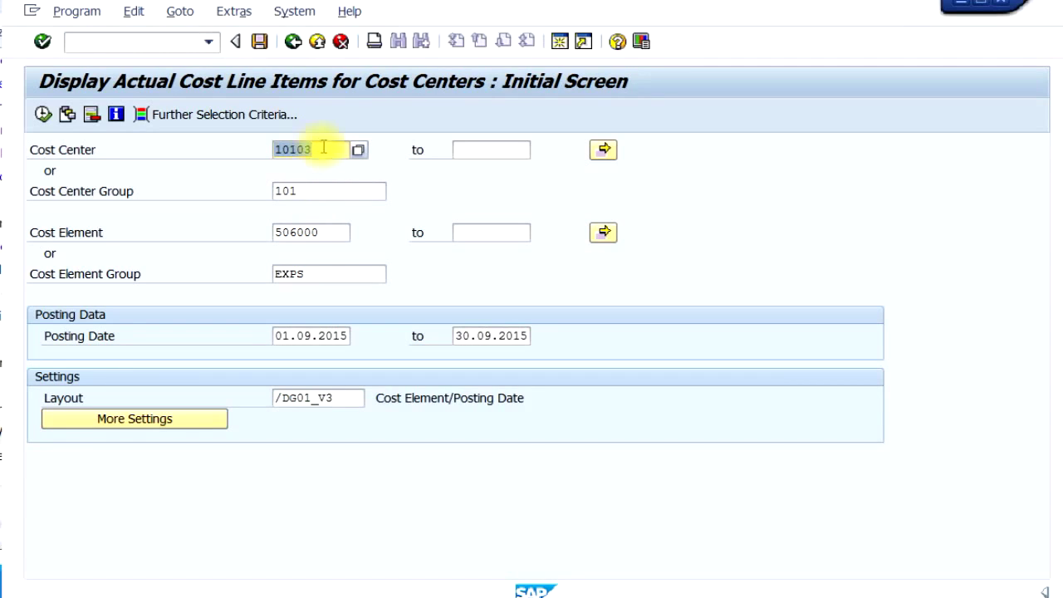
# Clear Cost Center, Cost Center Group and Cost Element Group, and try to run the line item report for cost element 506000
pyautogui.press('Delete')
pyautogui.press('Tab')
pyautogui.press('Tab')
pyautogui.press('Tab')
pyautogui.press('Delete')
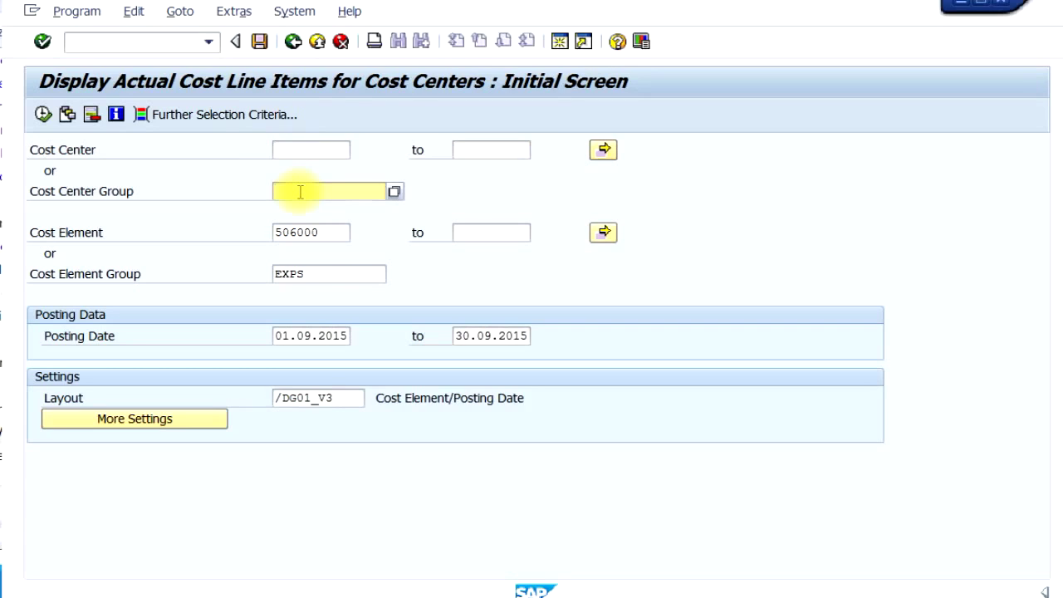
pyautogui.press('Tab')
pyautogui.press('Tab')
pyautogui.press('Tab')
pyautogui.press('Tab')
pyautogui.press('Delete')
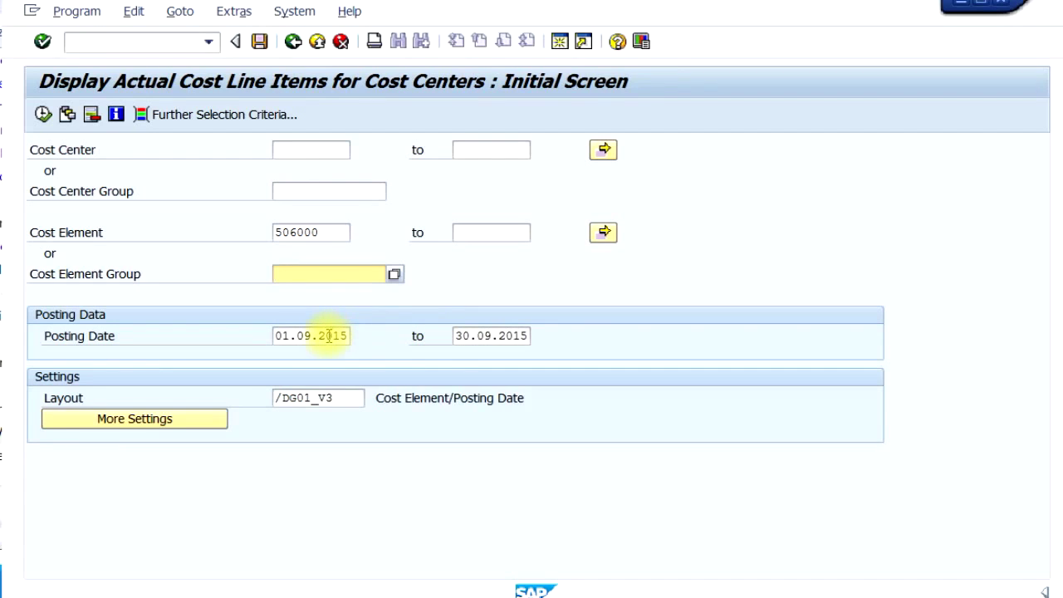
pyautogui.click(41, 116)
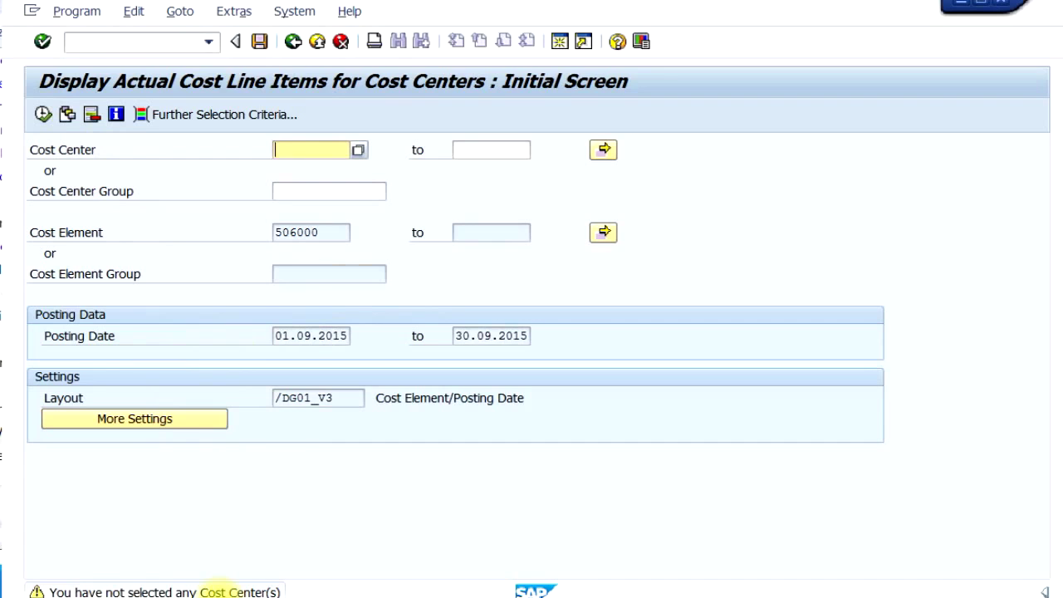
# Display the actual line items for cost element 506000 across all cost centers, and exit back to SAP Easy Access
pyautogui.press('Return')
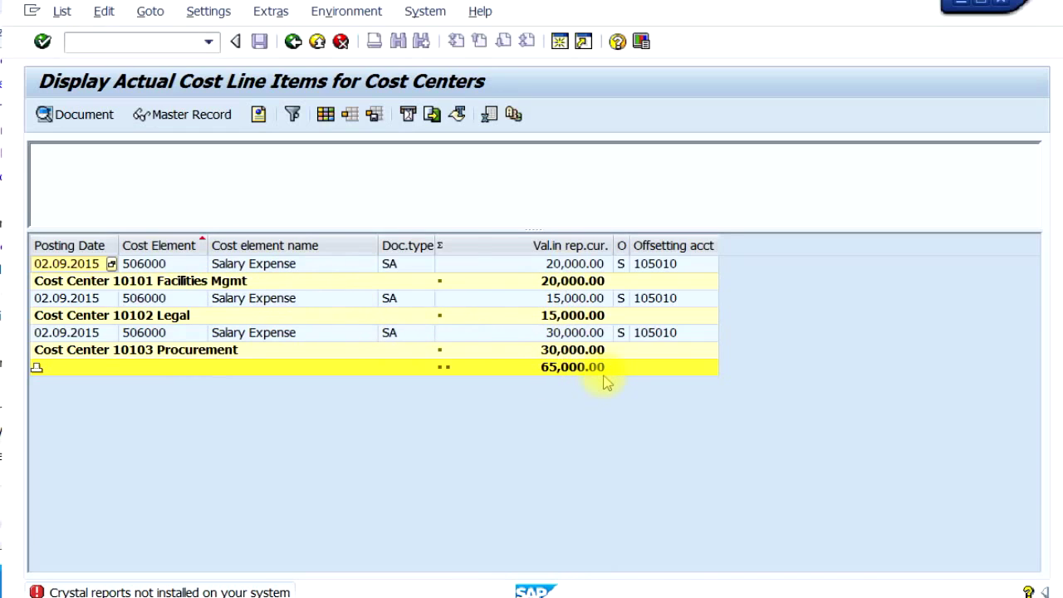
pyautogui.click(292, 41)
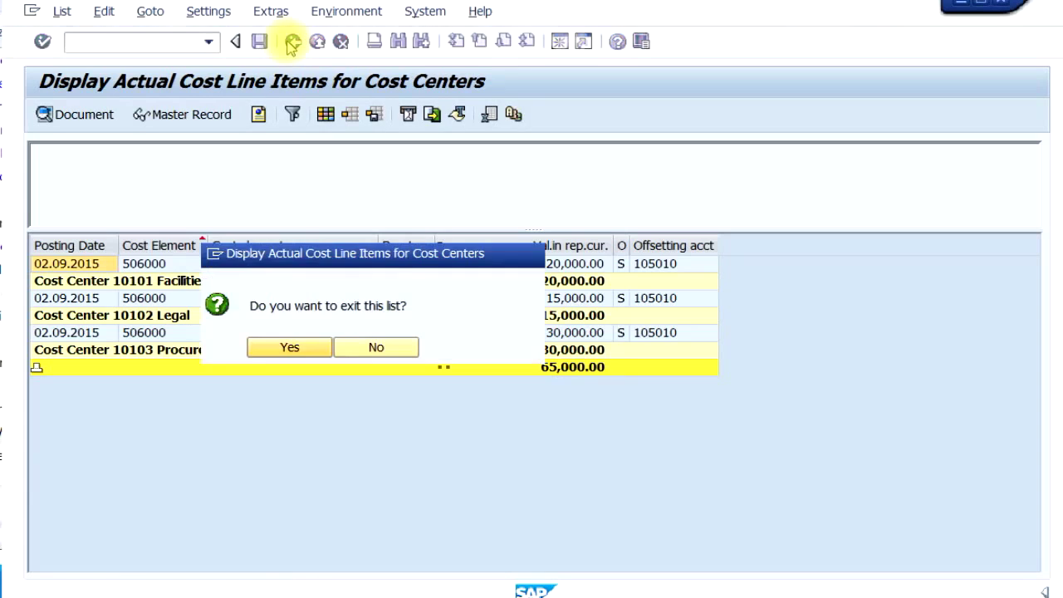
pyautogui.click(323, 348)
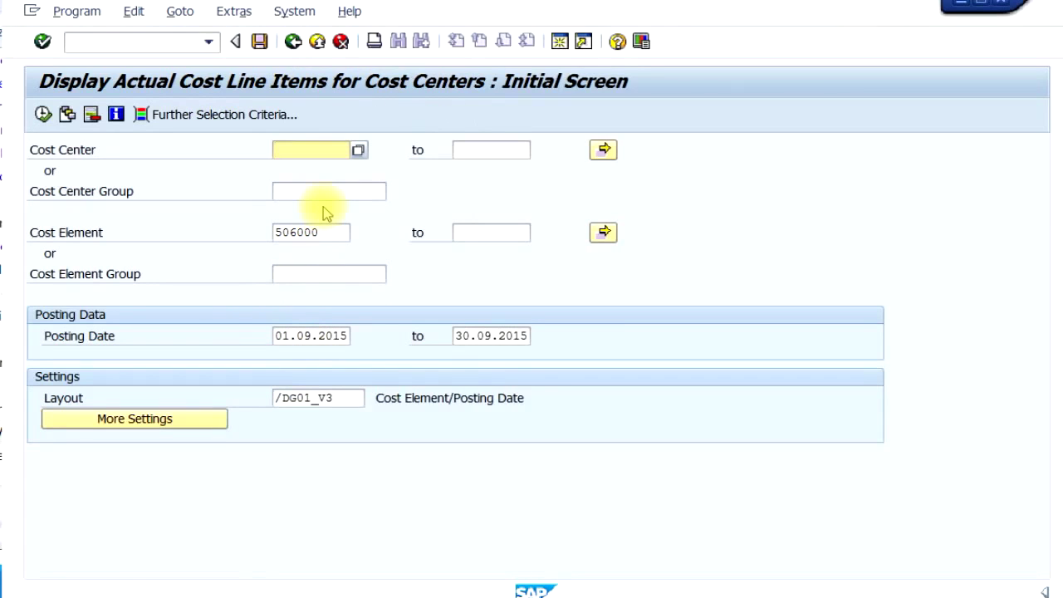
pyautogui.click(317, 41)
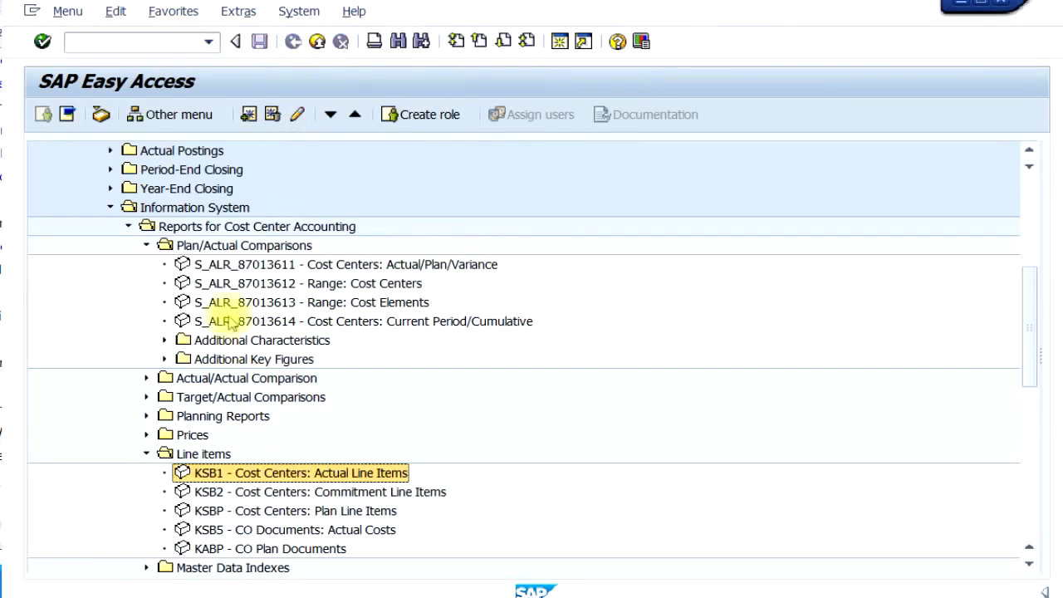
# Collapse the Line items folder and open KS13 - Cost Centers: Master Data Report from Master Data Indexes
pyautogui.click(319, 267)
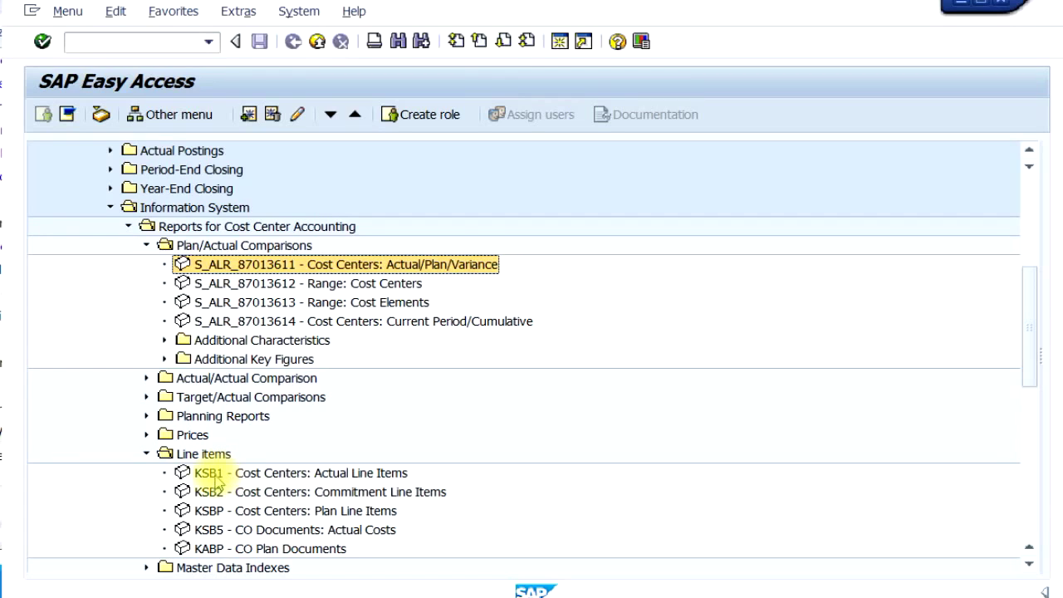
pyautogui.click(147, 455)
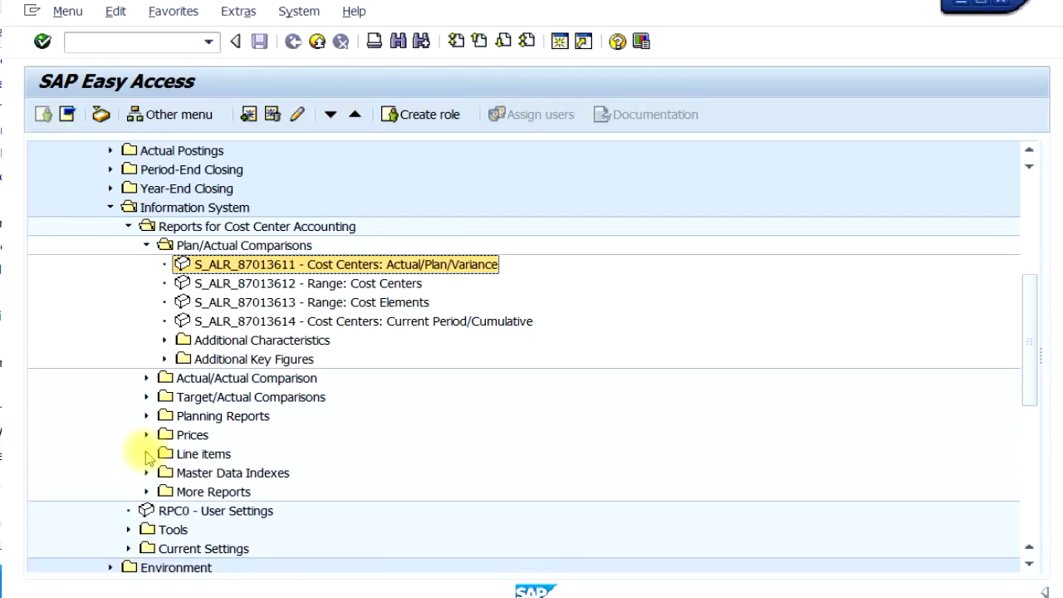
pyautogui.click(147, 473)
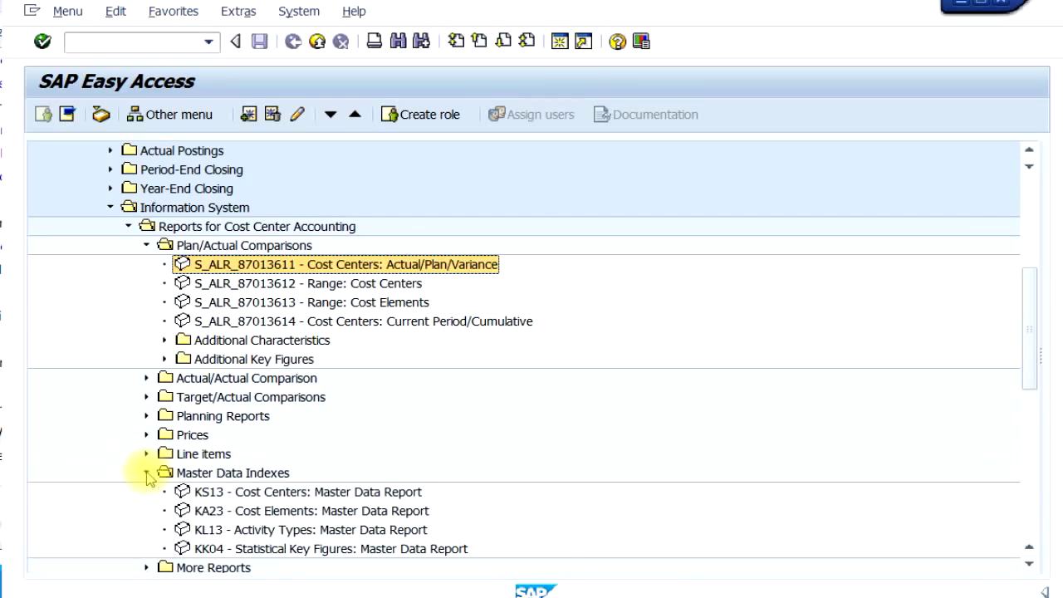
pyautogui.doubleClick(254, 495)
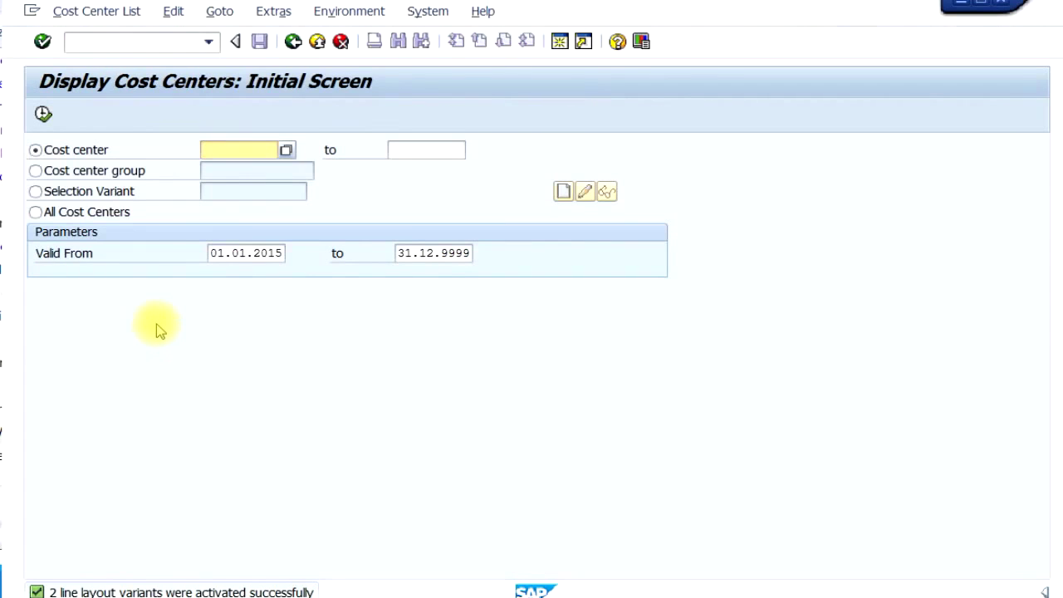
# Switch the selection to Cost center group and try to run the master data report for group MNM
pyautogui.click(49, 171)
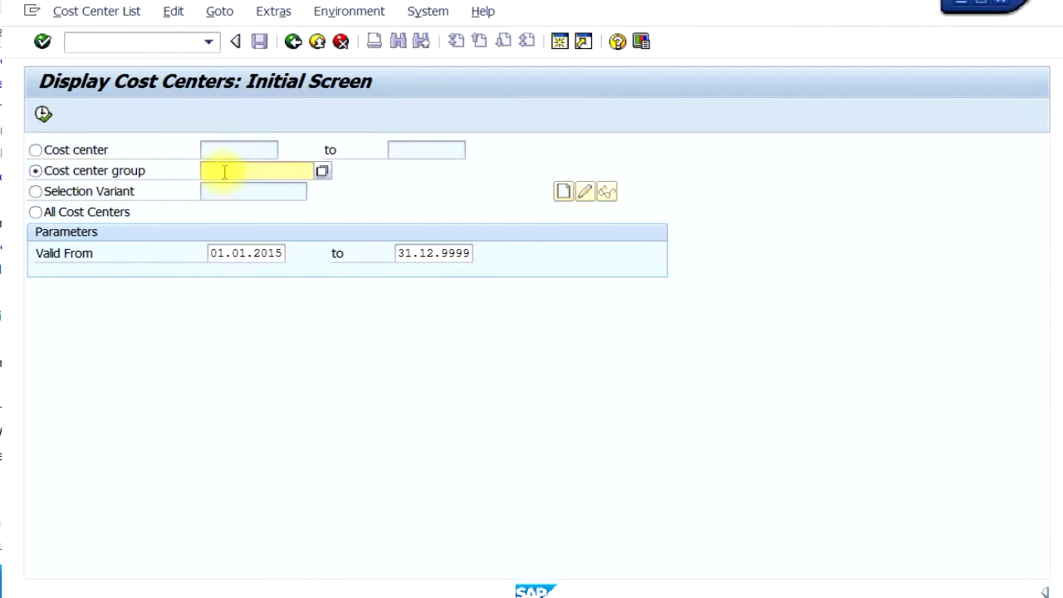
pyautogui.write('MNM')
pyautogui.click(43, 114)
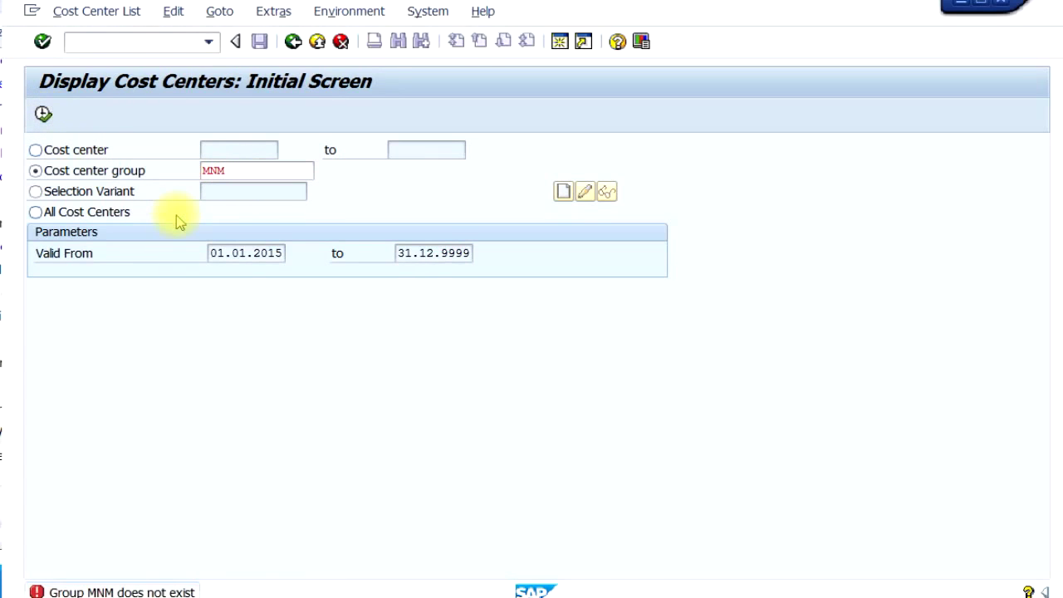
# Replace the cost center group with 101 and display its cost center master data list
pyautogui.moveTo(238, 171); pyautogui.dragTo(190, 171)
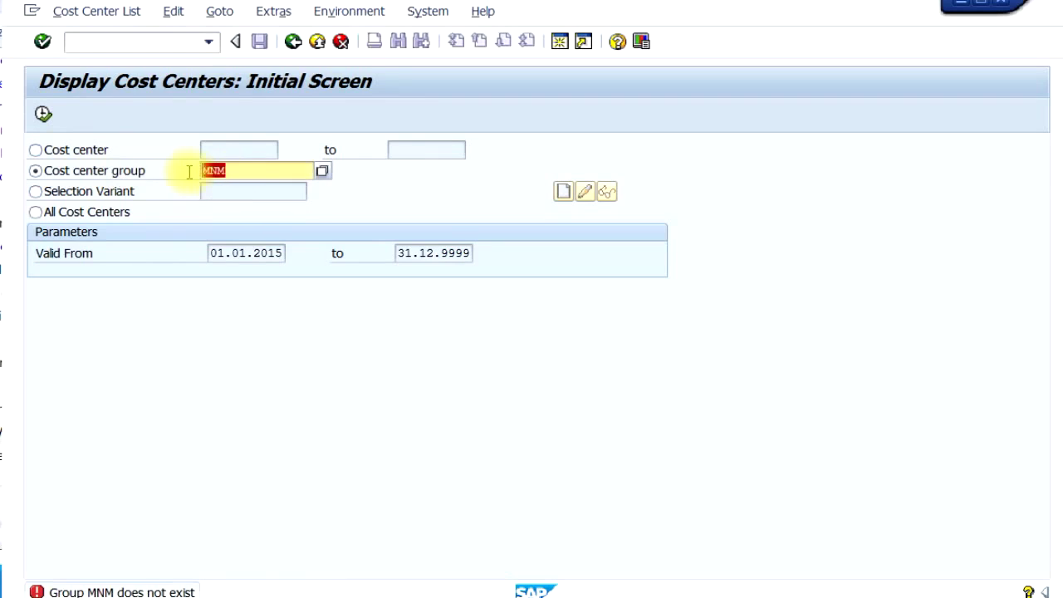
pyautogui.write('101')
pyautogui.click(44, 116)
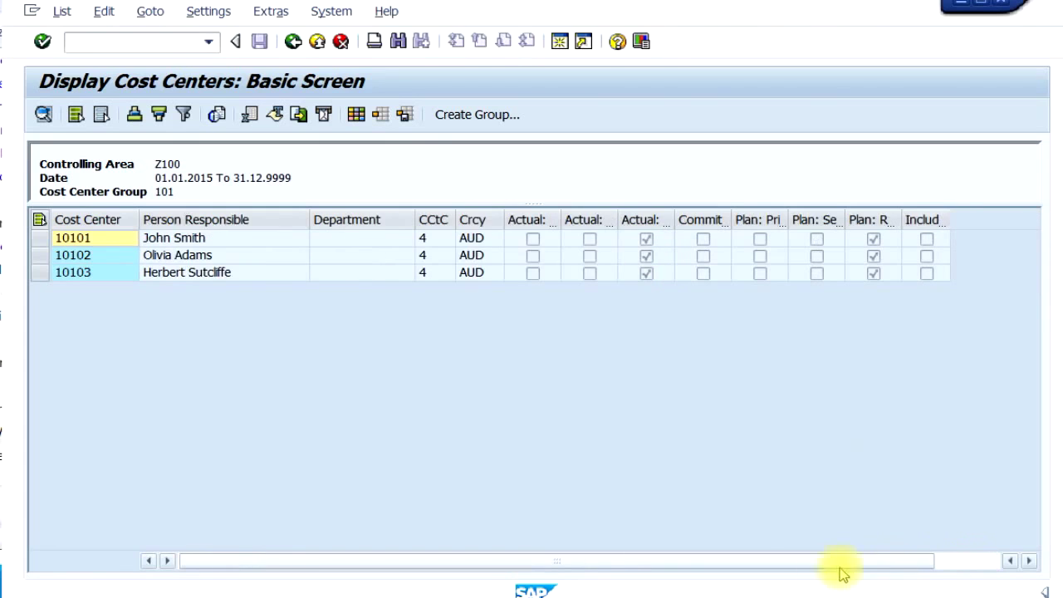
# Exit the cost center master data report and its selection screen, returning to the Cost Center Accounting reports in SAP Easy Access
pyautogui.click(293, 42)
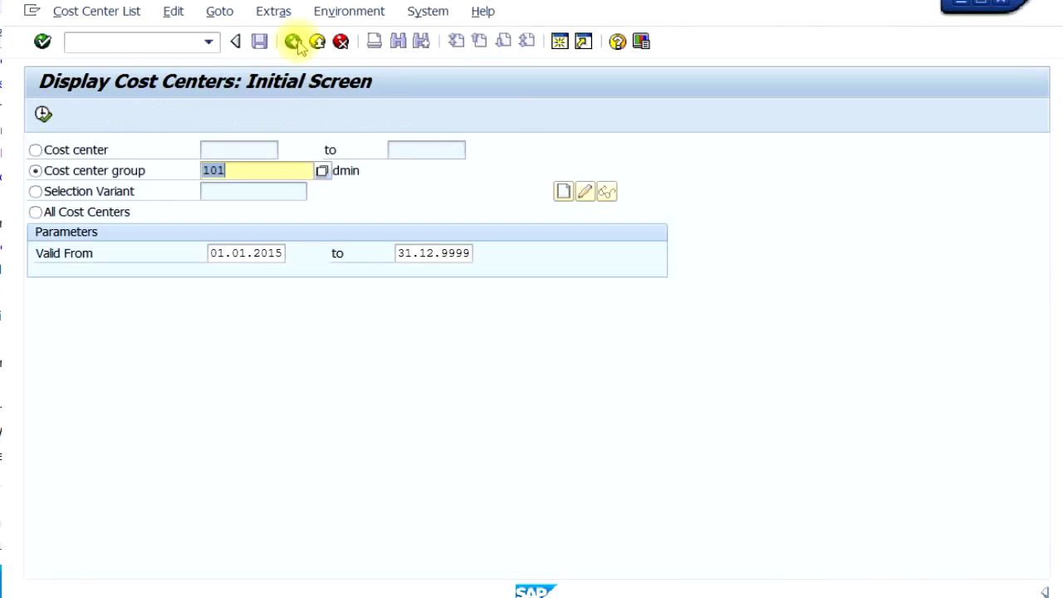
pyautogui.click(316, 42)
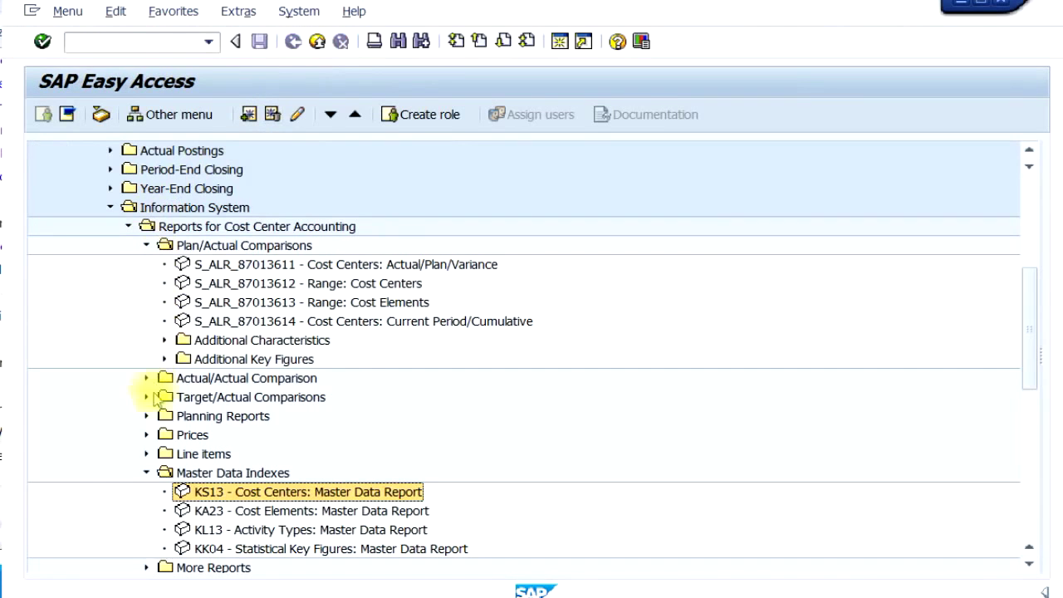
pyautogui.scroll(-2, 169, 471)
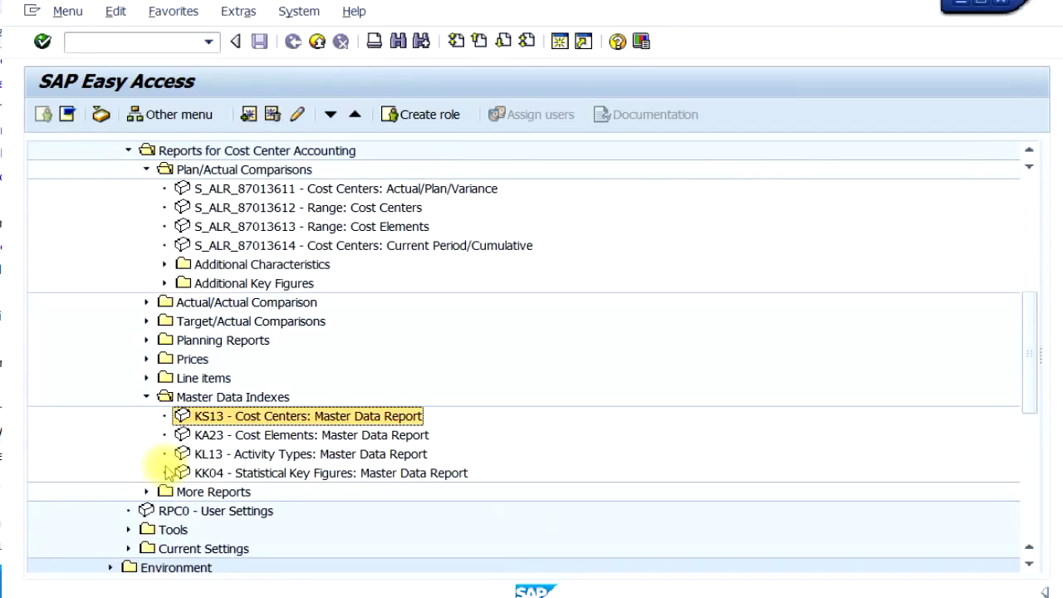